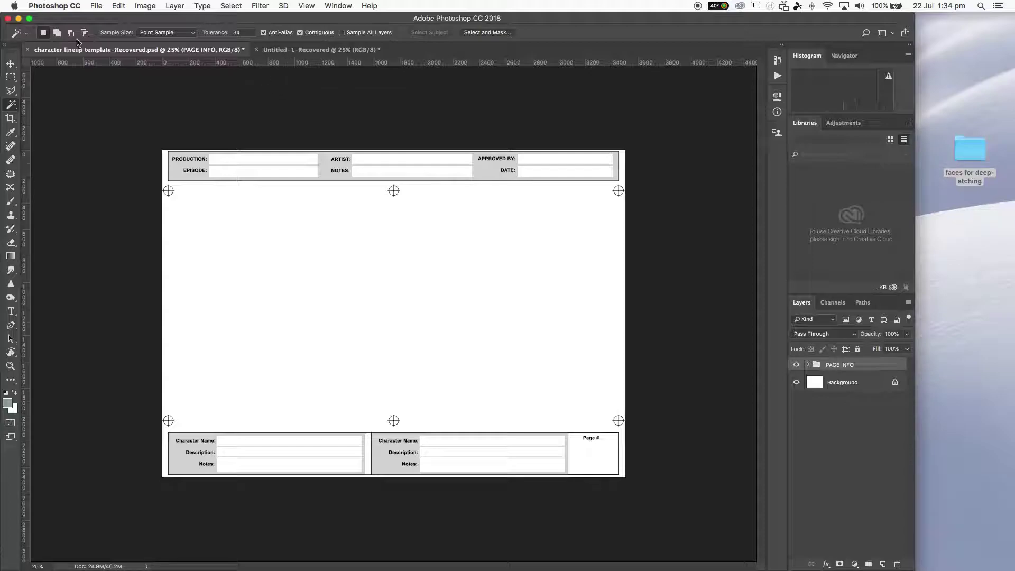
- Enlarge the application window to fill the screen and start creating a new document
left_click(30, 19)
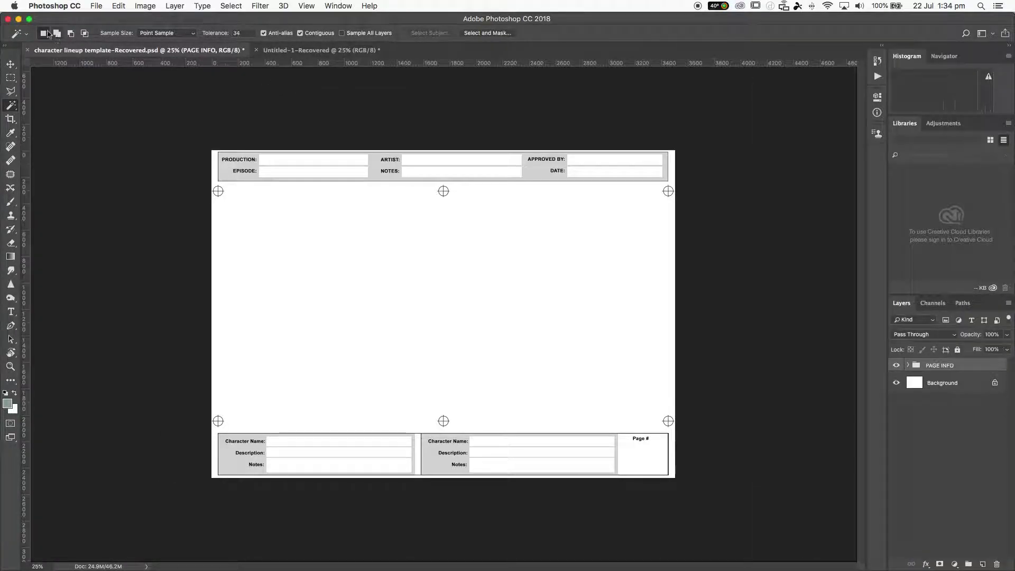
left_click(97, 7)
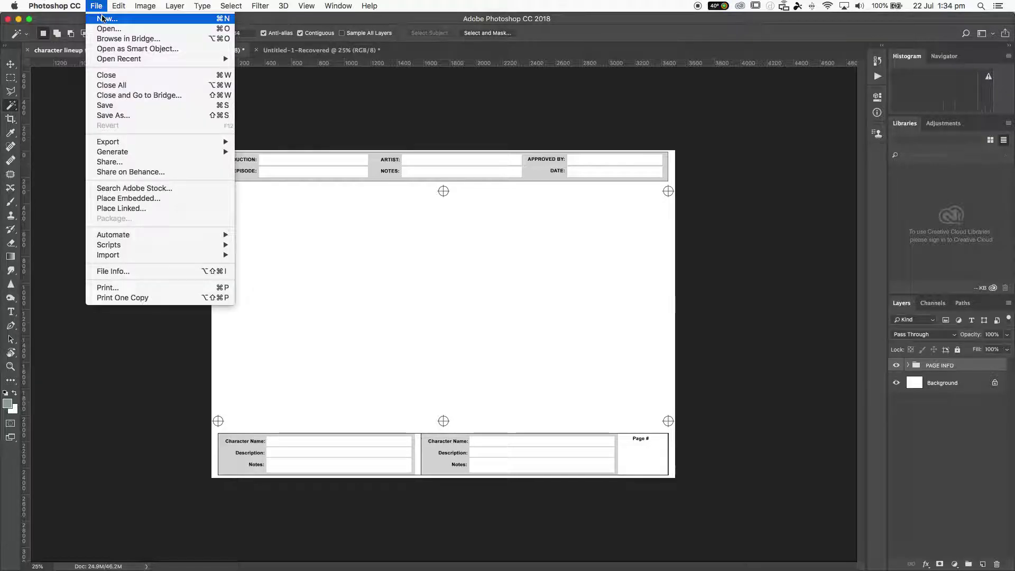
left_click(104, 20)
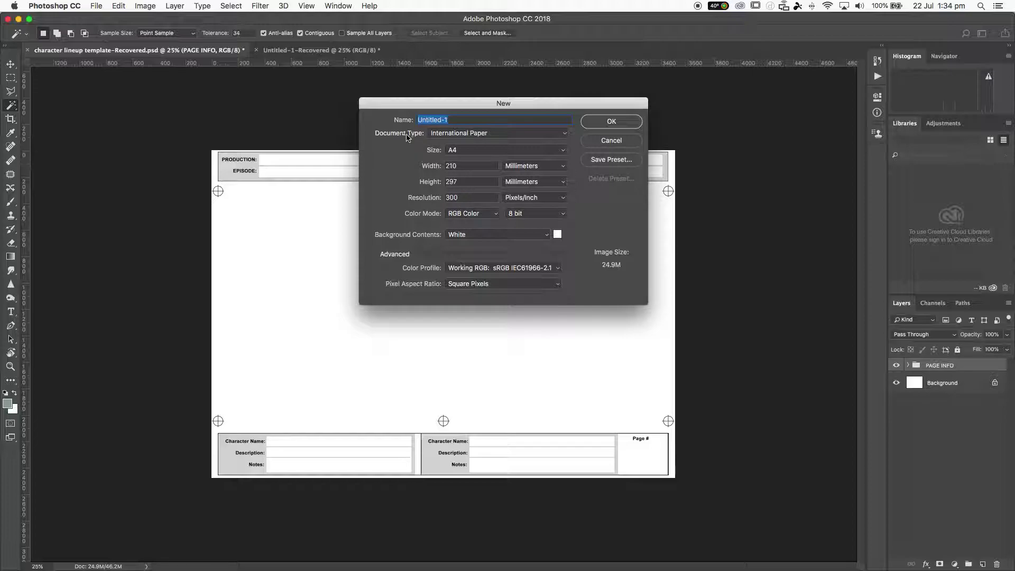
- Try the Film & Video document type for the new document and browse its size presets
left_click(493, 136)
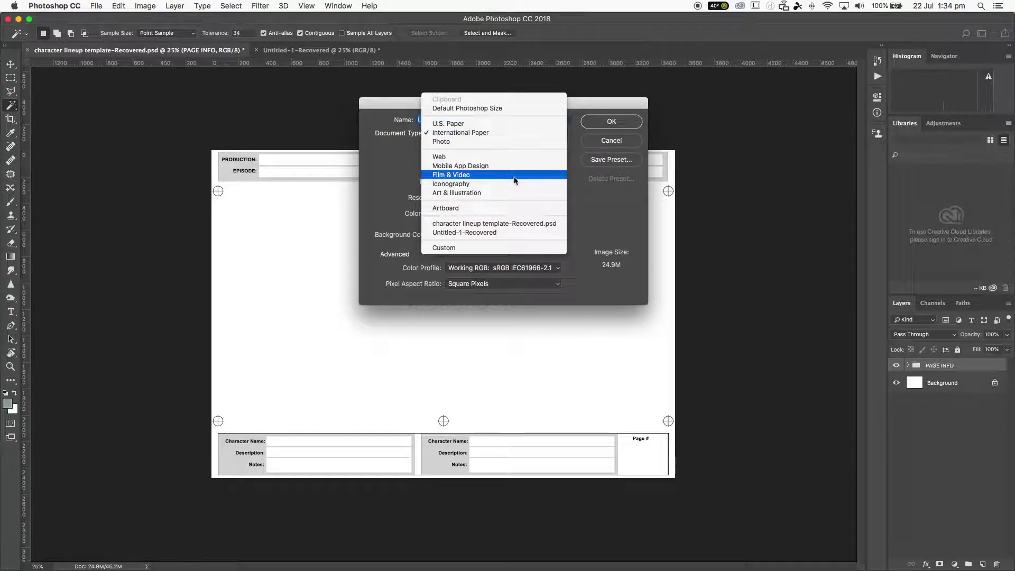
left_click(460, 177)
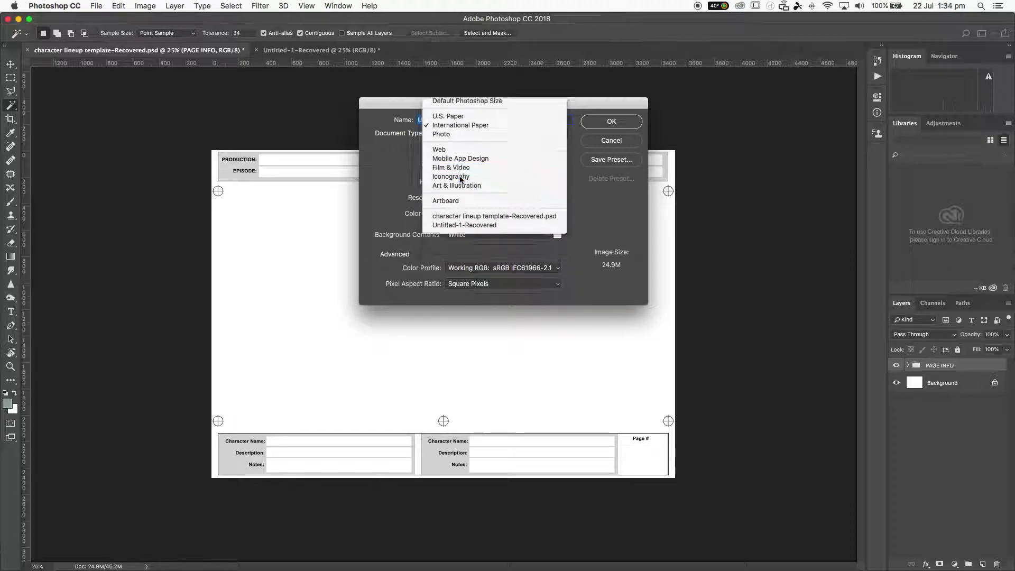
left_click(471, 152)
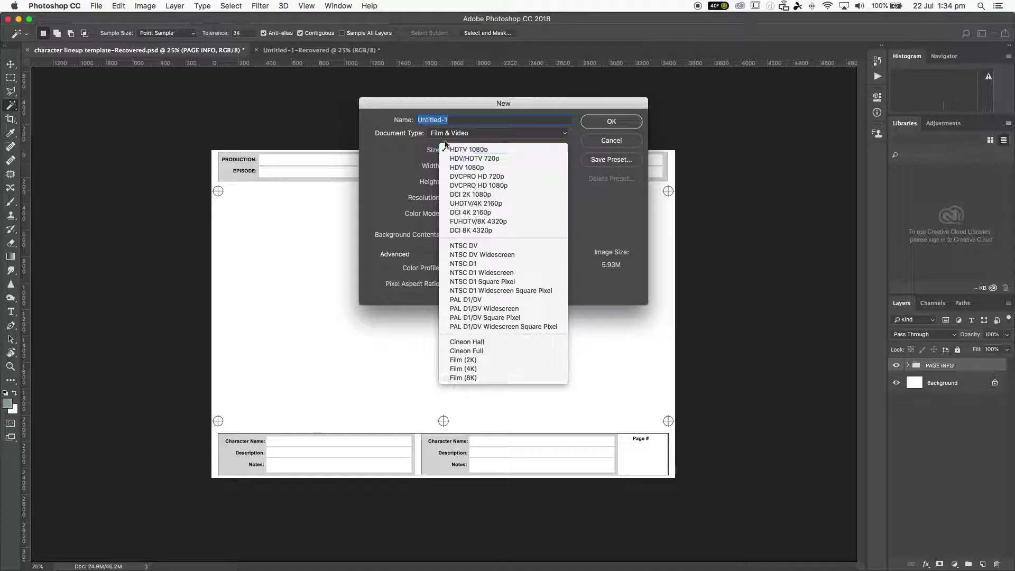
left_click(421, 136)
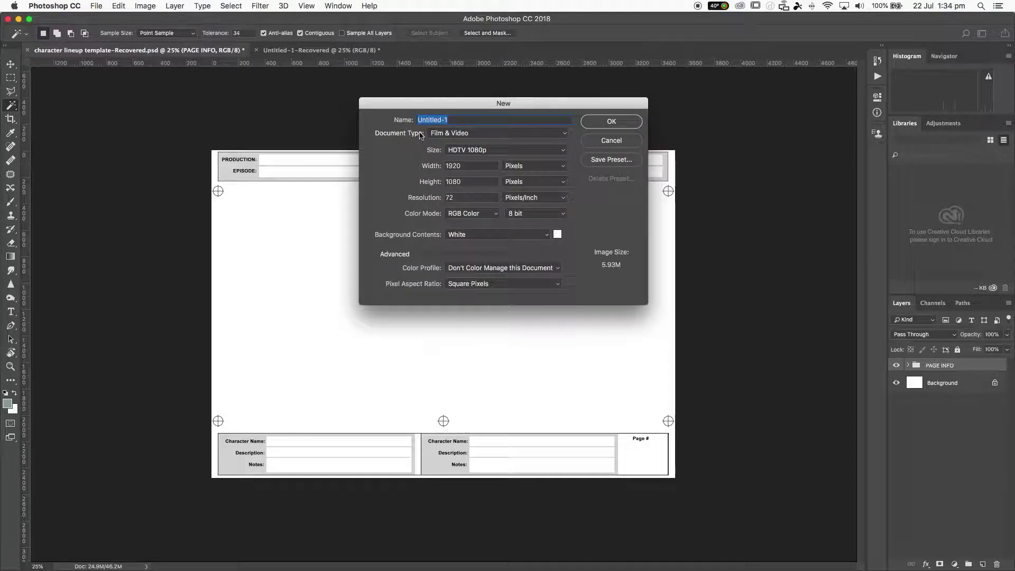
- Create the new document as International Paper, A4, at 300 pixels/inch in RGB Color
left_click(455, 135)
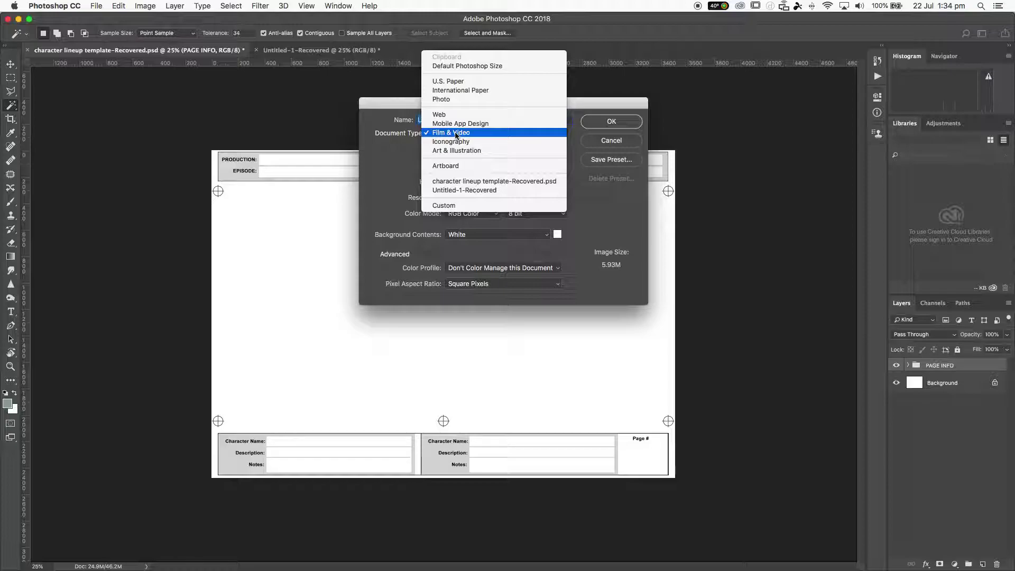
left_click(452, 92)
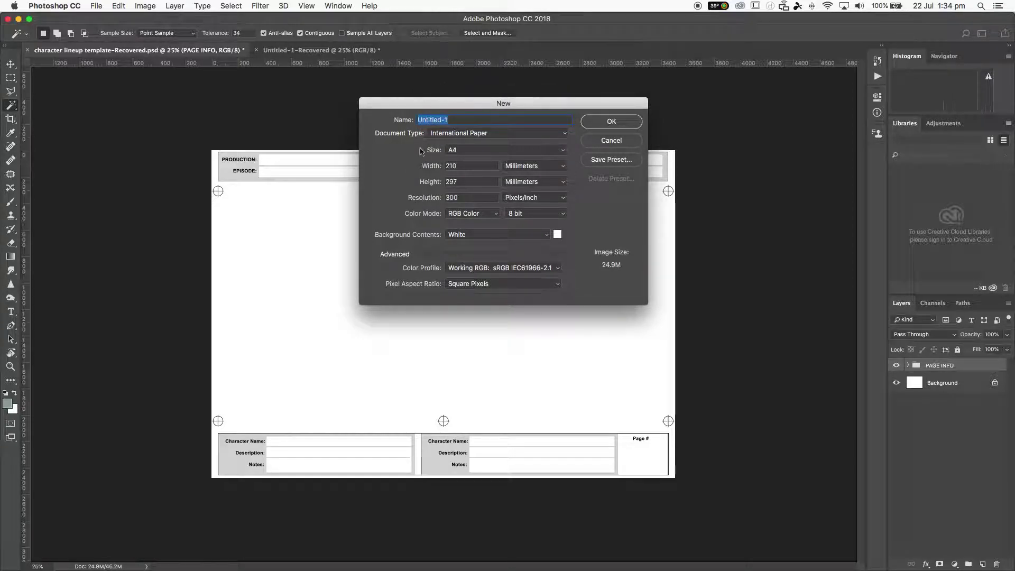
left_click(450, 152)
left_click(450, 151)
double_click(458, 198)
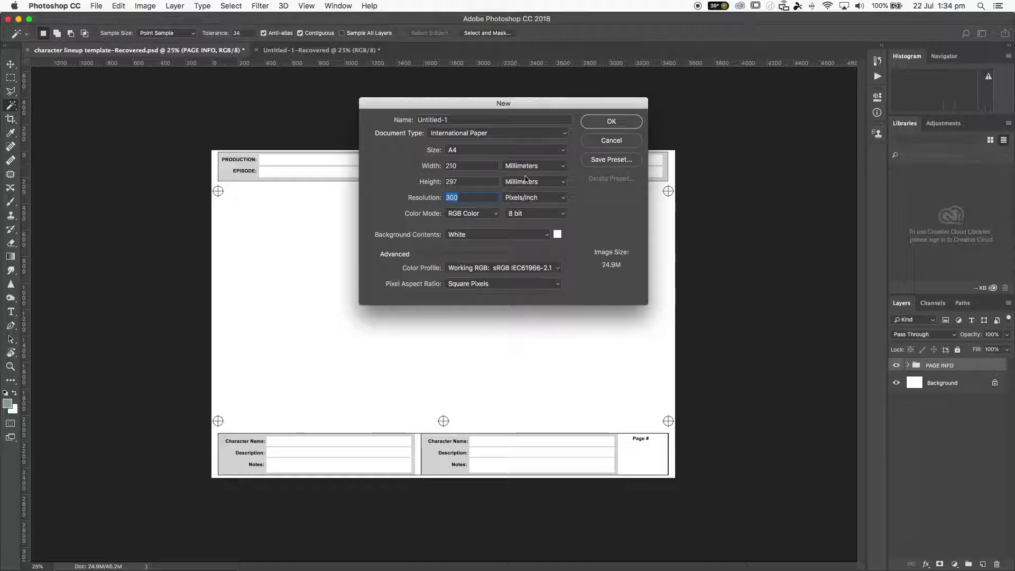
left_click(550, 166)
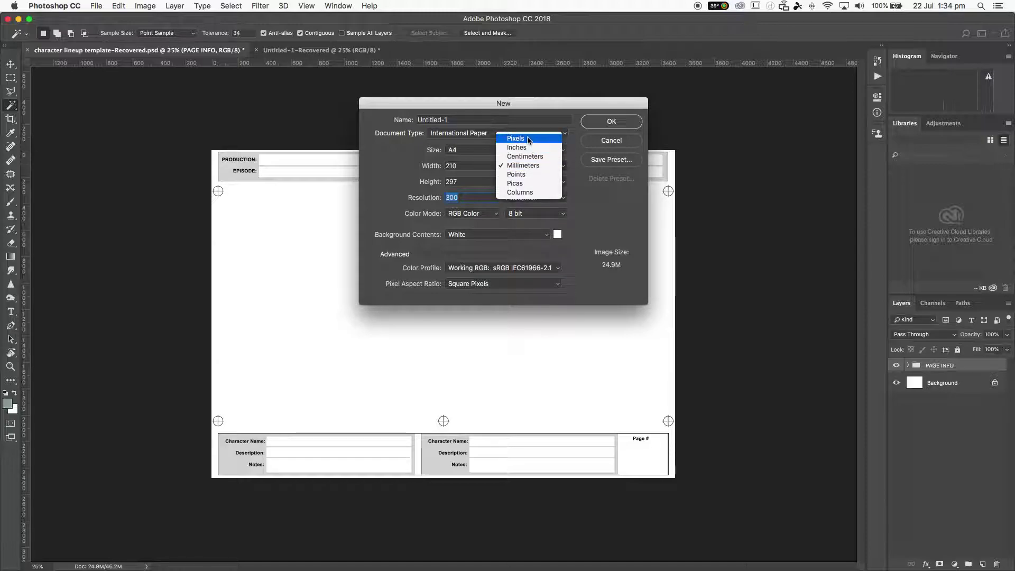
left_click(532, 110)
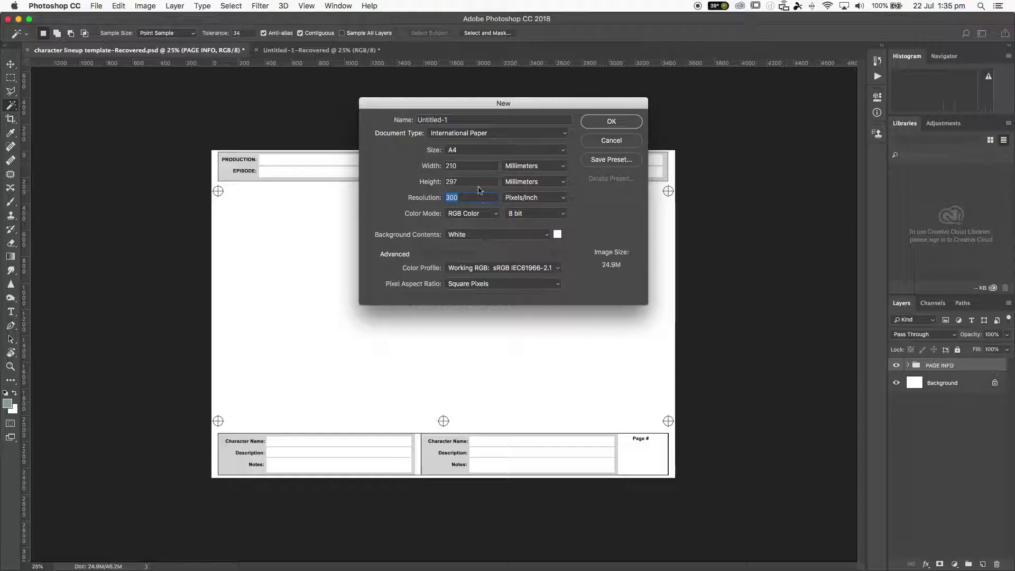
left_click(463, 215)
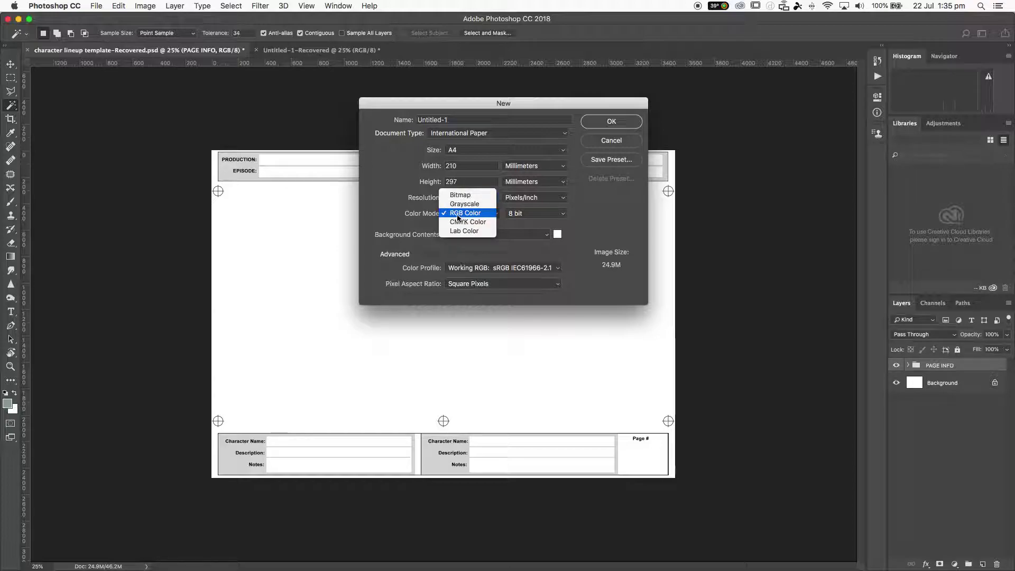
left_click(458, 214)
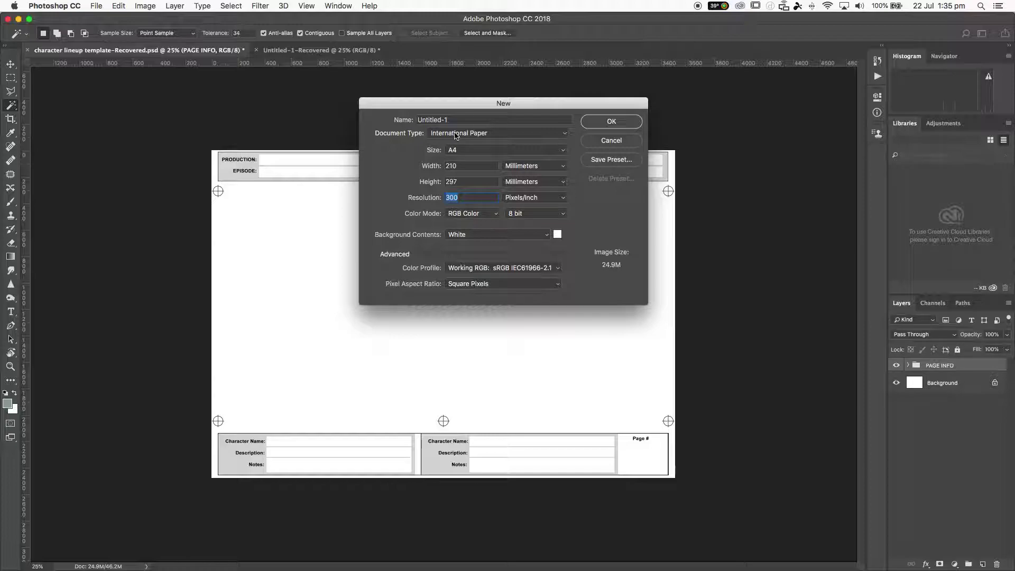
left_click(603, 122)
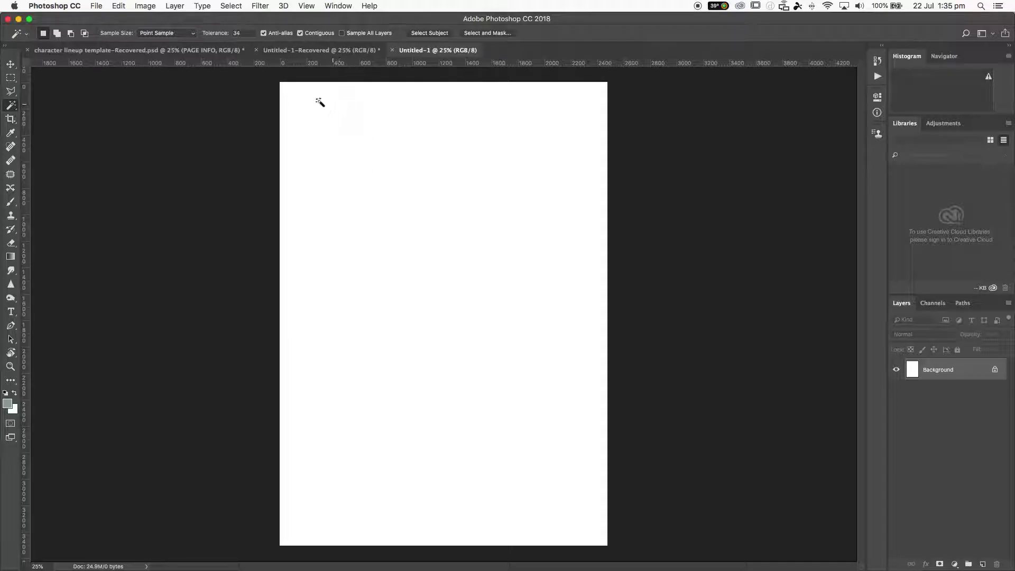
- Rotate the blank A4 canvas 90° clockwise to landscape orientation
left_click(143, 8)
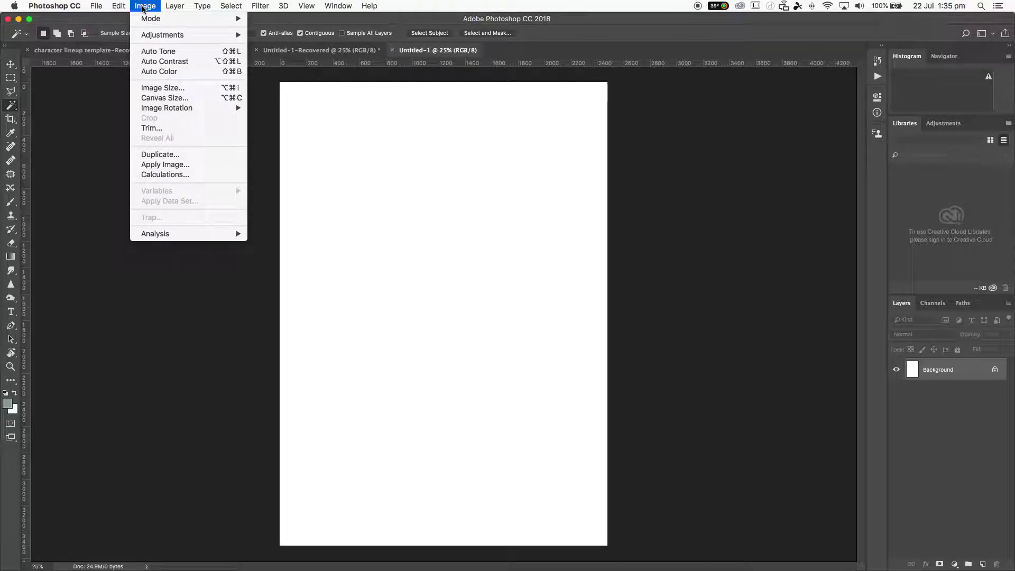
left_click(143, 7)
left_click(148, 7)
mouse_move(152, 109)
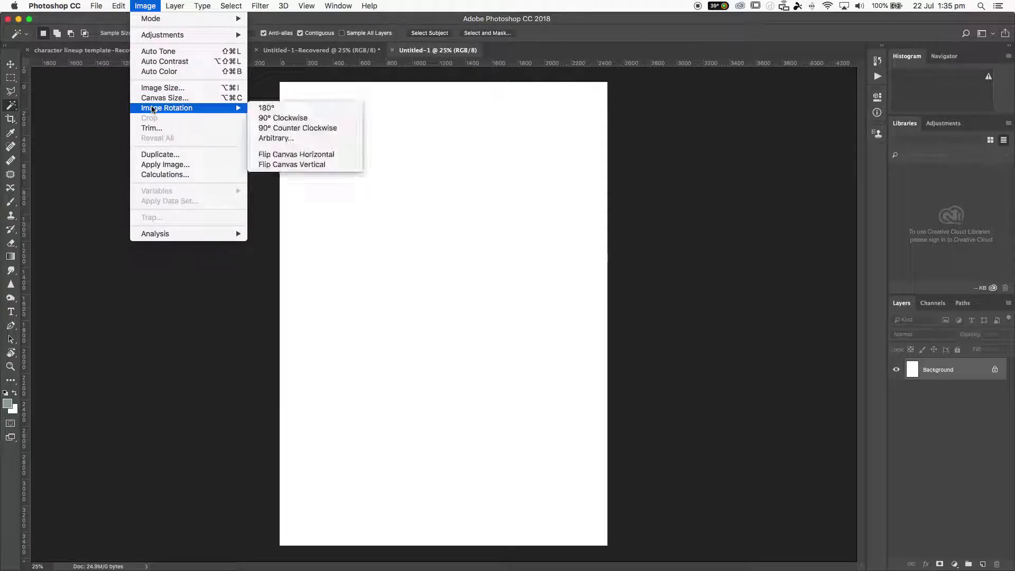
left_click(287, 121)
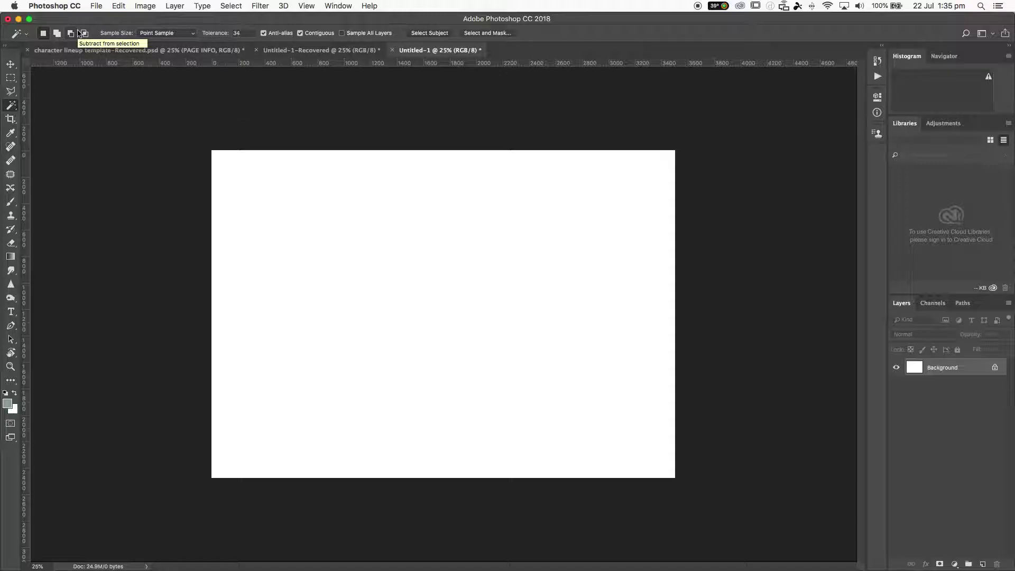
- Open the desktop folder "faces for deep-etching" in Finder and arrange its window so the document and the whole file list are visible
left_click(32, 20)
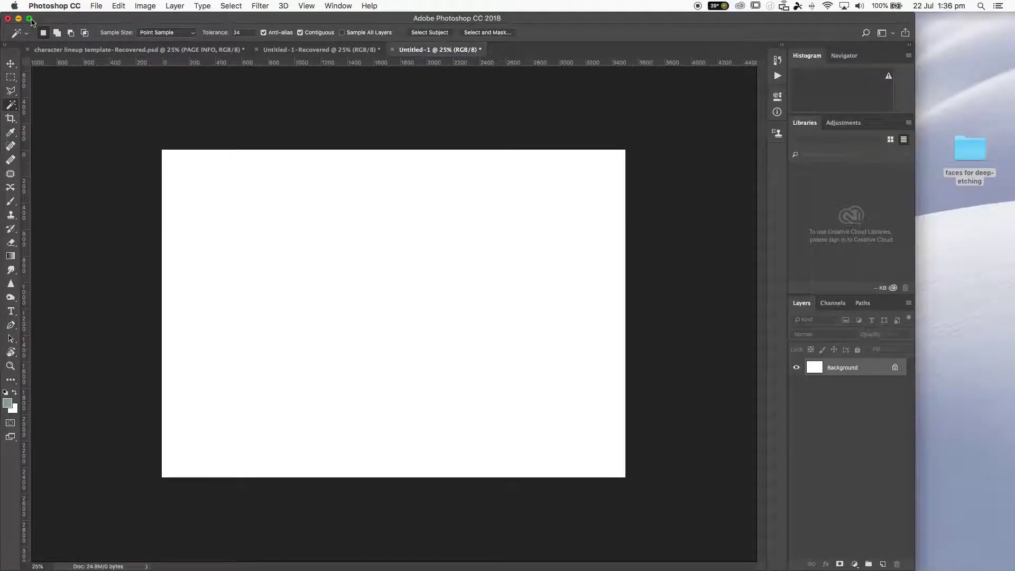
double_click(967, 151)
left_click_drag(867, 127, 855, 42)
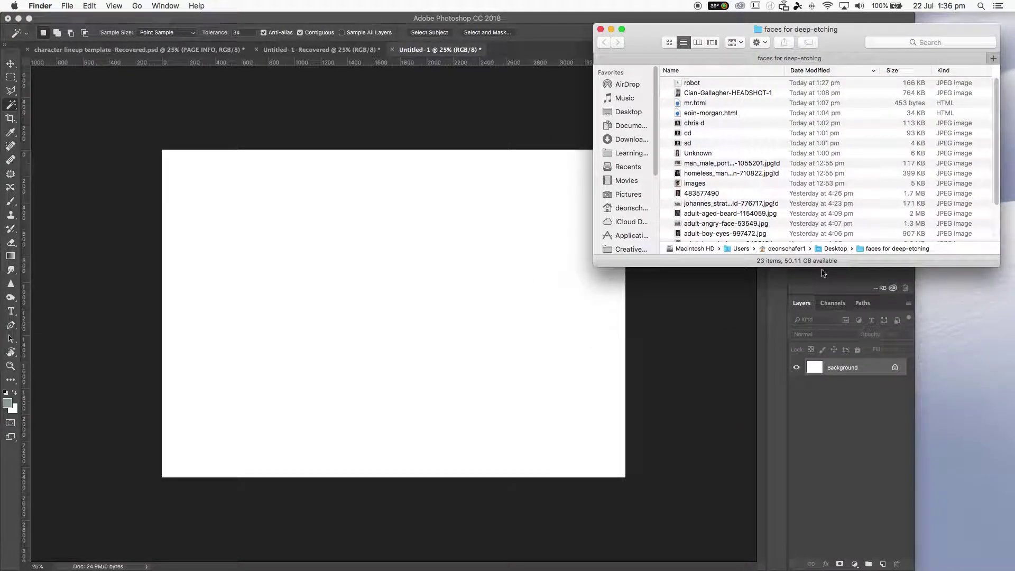
left_click_drag(827, 268, 840, 350)
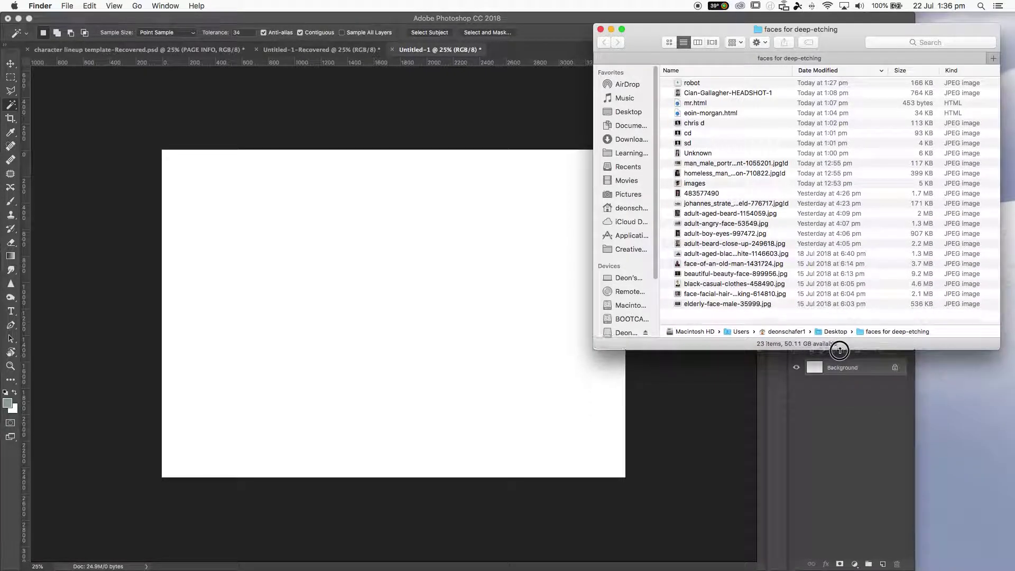
- Place the robot image from the folder onto the landscape canvas at its default size and select the Magic Wand tool
left_click(688, 83)
left_click_drag(687, 85, 493, 231)
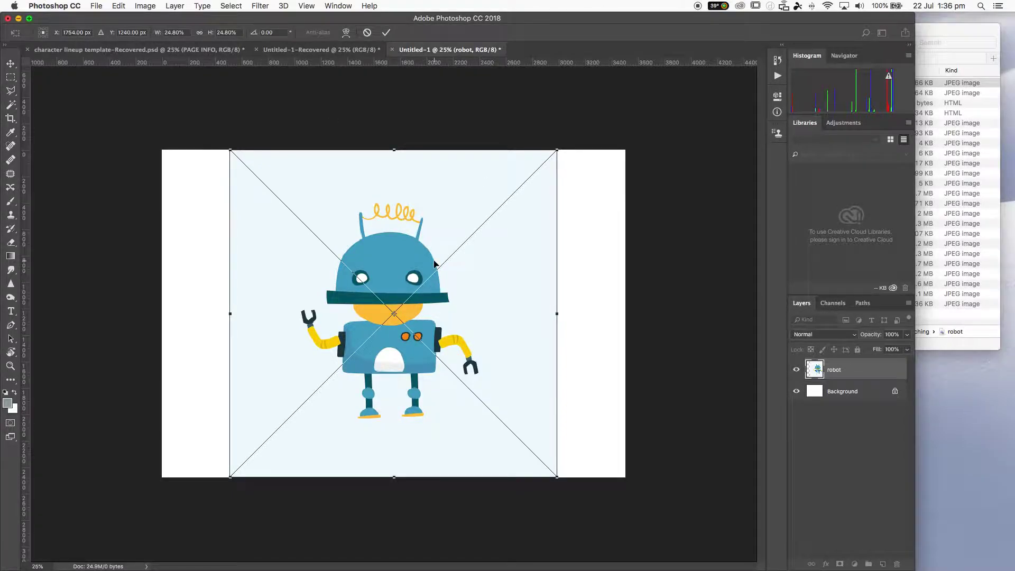
key("Return")
key("w")
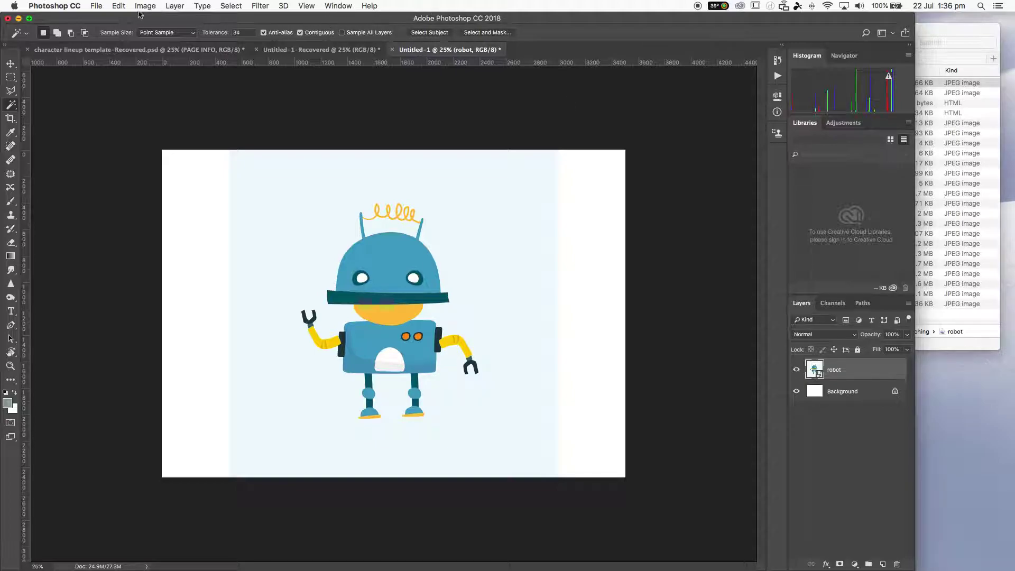
- Enlarge the application window to fill the screen and switch the workspace to Essentials (Default)
left_click(30, 19)
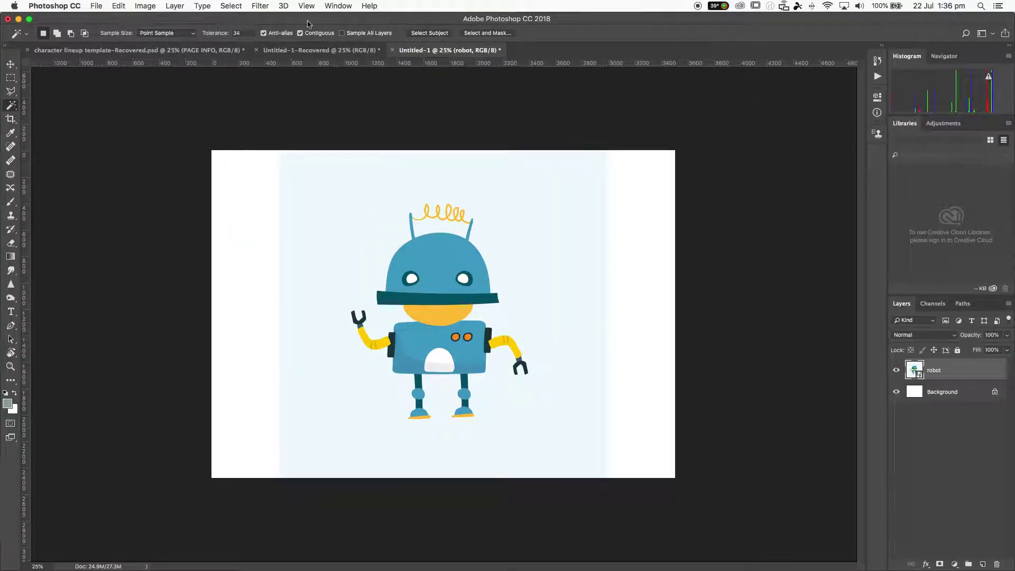
left_click(333, 9)
mouse_move(342, 30)
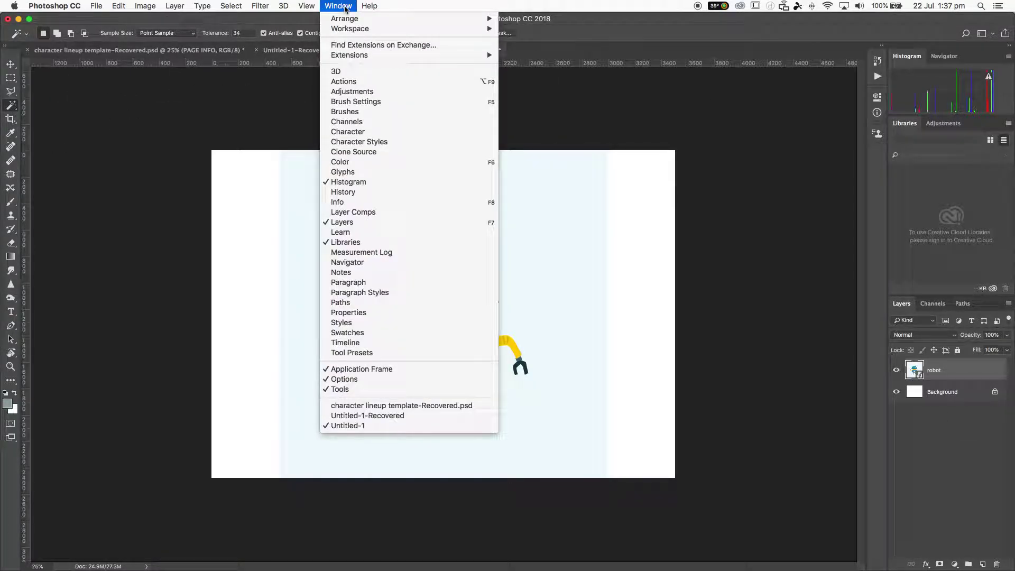
mouse_move(359, 29)
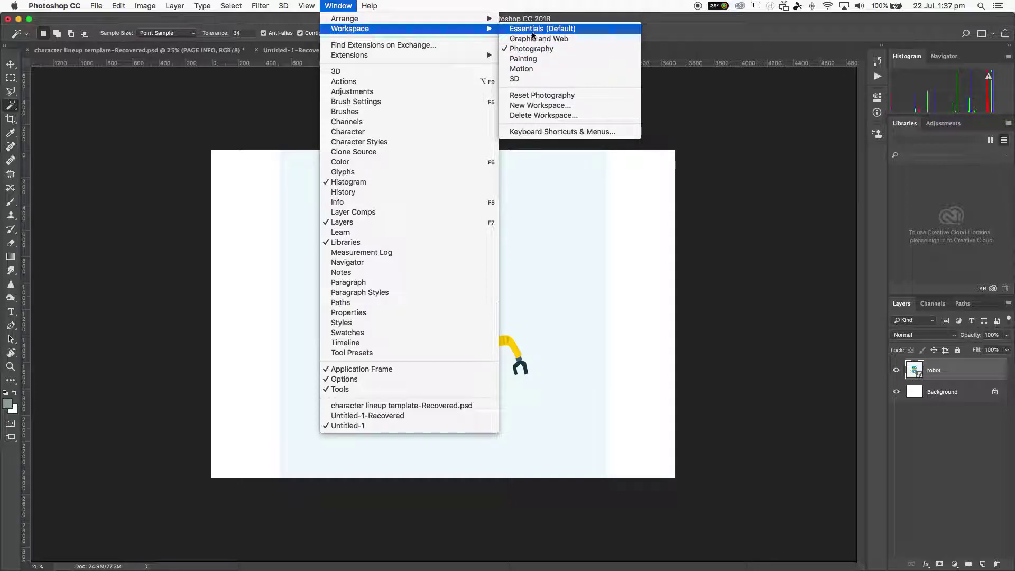
left_click(532, 30)
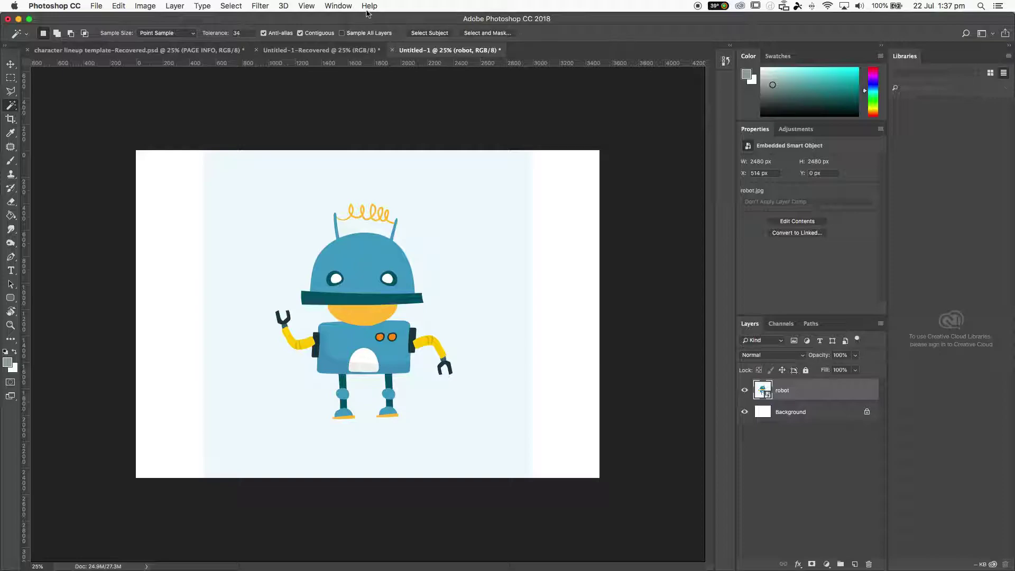
- Detach the Color and Swatches panels from the dock and close both
left_click(342, 6)
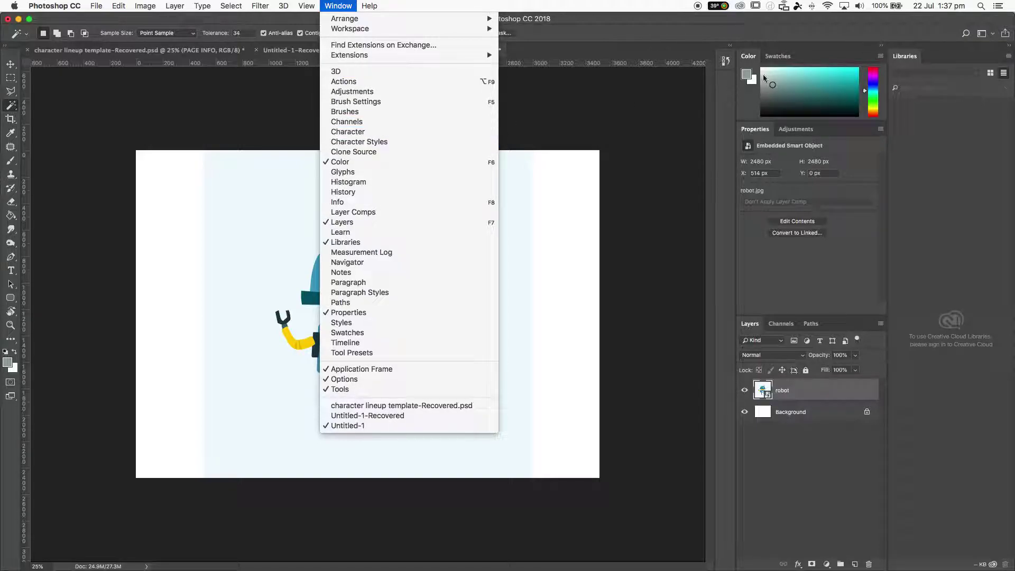
left_click(814, 85)
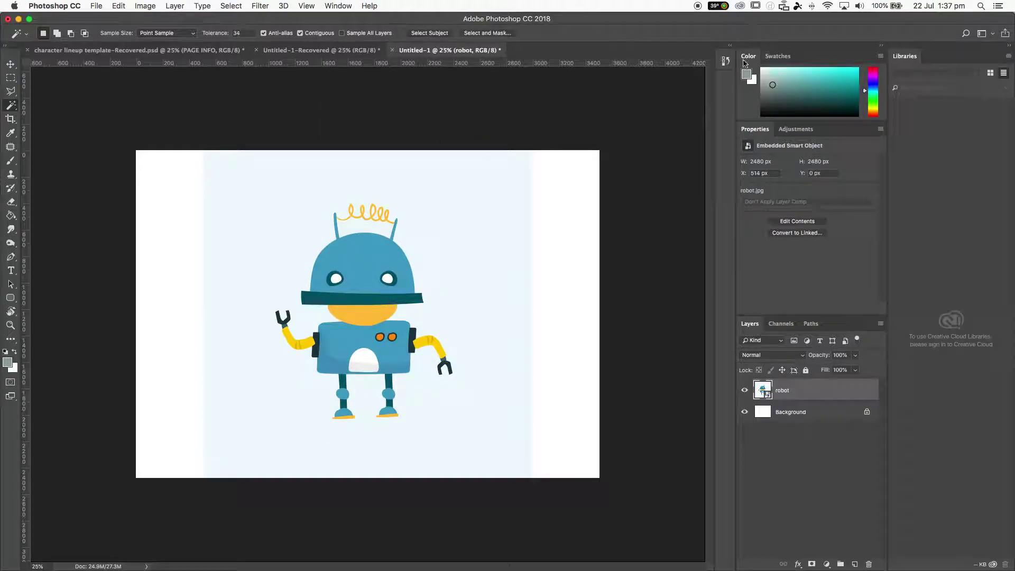
left_click_drag(753, 58, 555, 68)
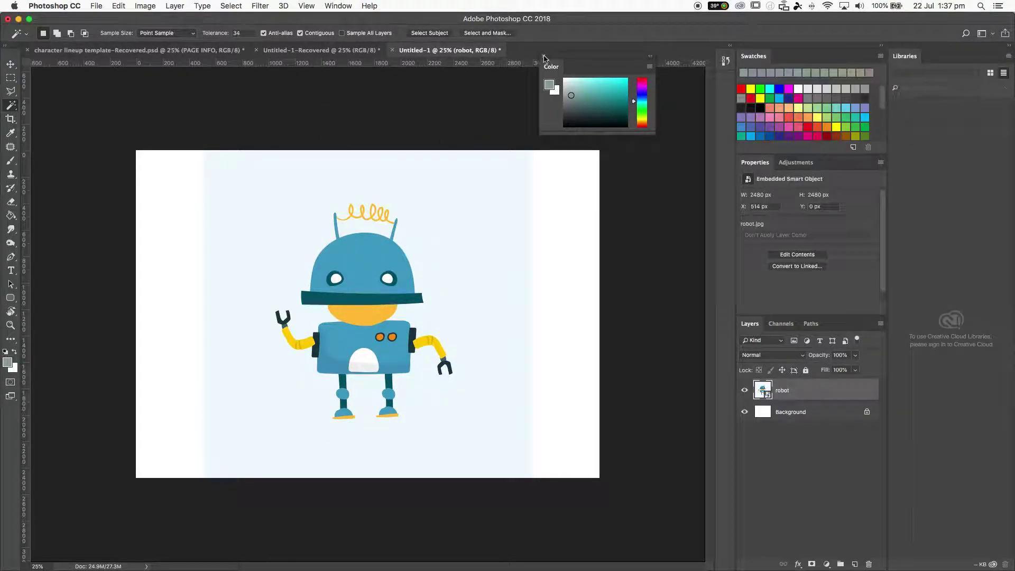
left_click(544, 55)
left_click_drag(758, 55, 650, 58)
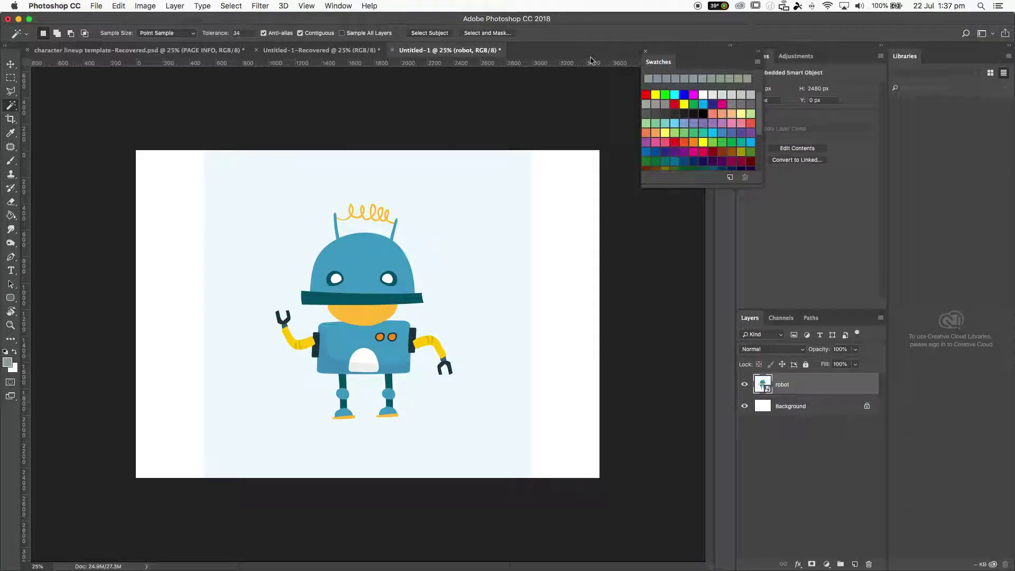
left_click(646, 55)
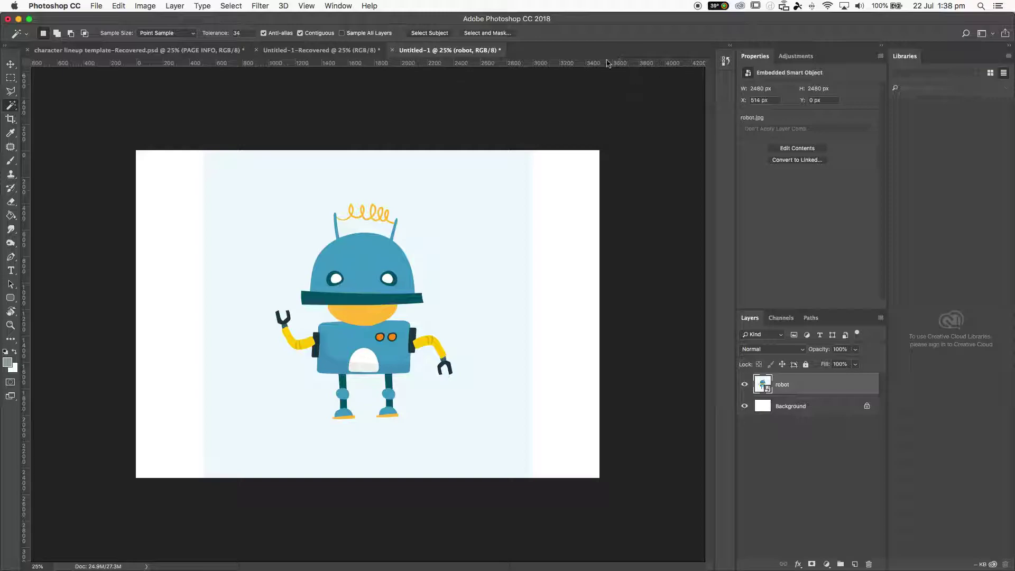
- Hide the Libraries panel and activate the Move tool
left_click(338, 6)
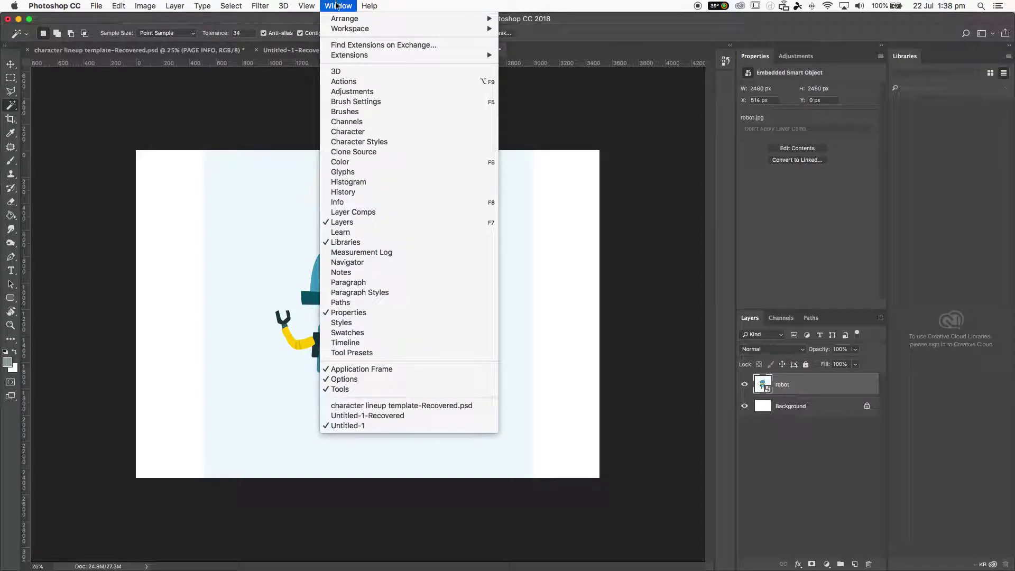
left_click(338, 242)
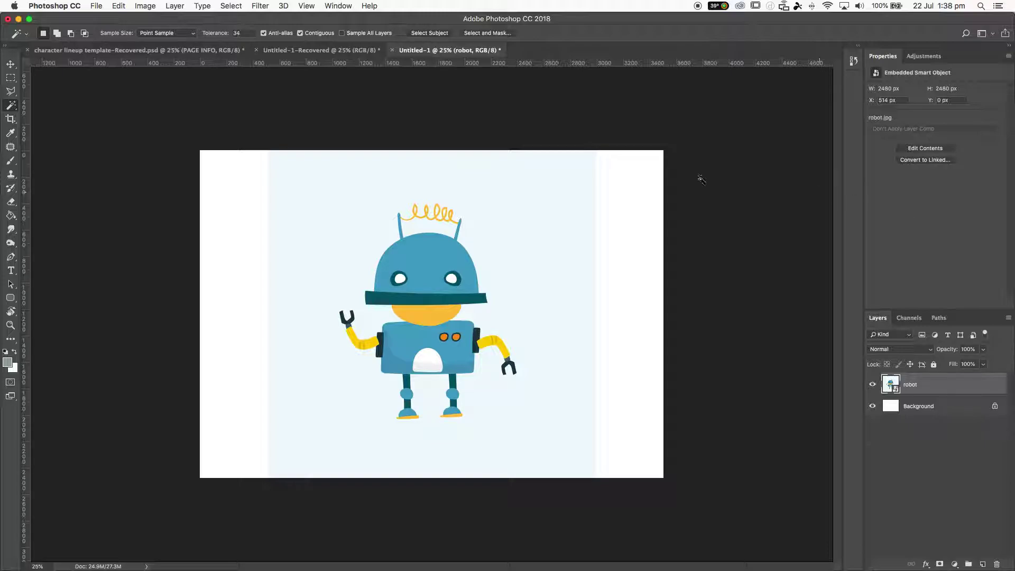
left_click(11, 64)
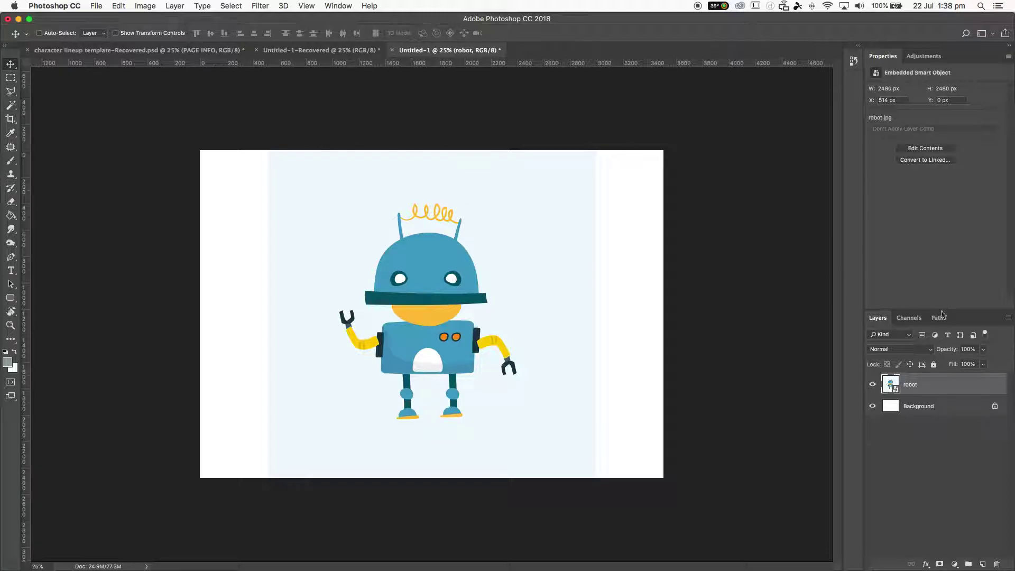
- Toggle the visibility of the robot and Background layers, show both again and select the robot layer
left_click(873, 385)
left_click(873, 384)
left_click(907, 407)
left_click(873, 406)
left_click(873, 406)
left_click(874, 391)
left_click(873, 390)
left_click(873, 391)
left_click(873, 406)
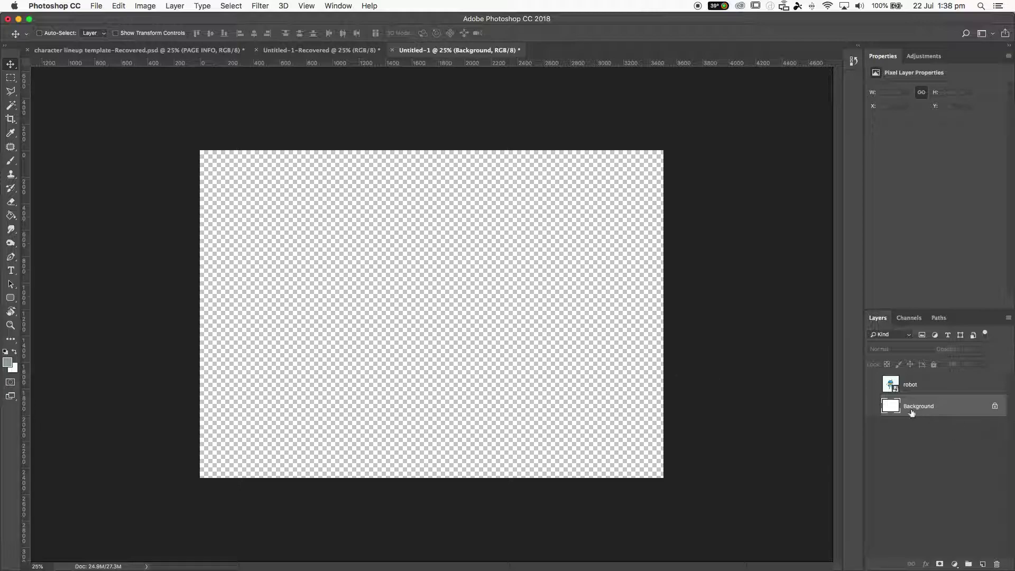
left_click(873, 406)
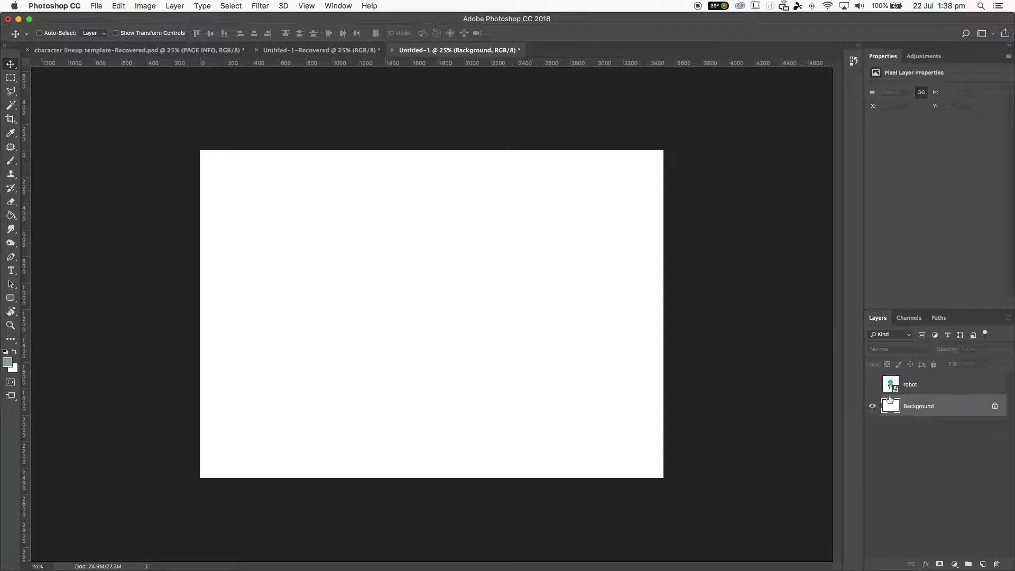
left_click(872, 385)
left_click(892, 386)
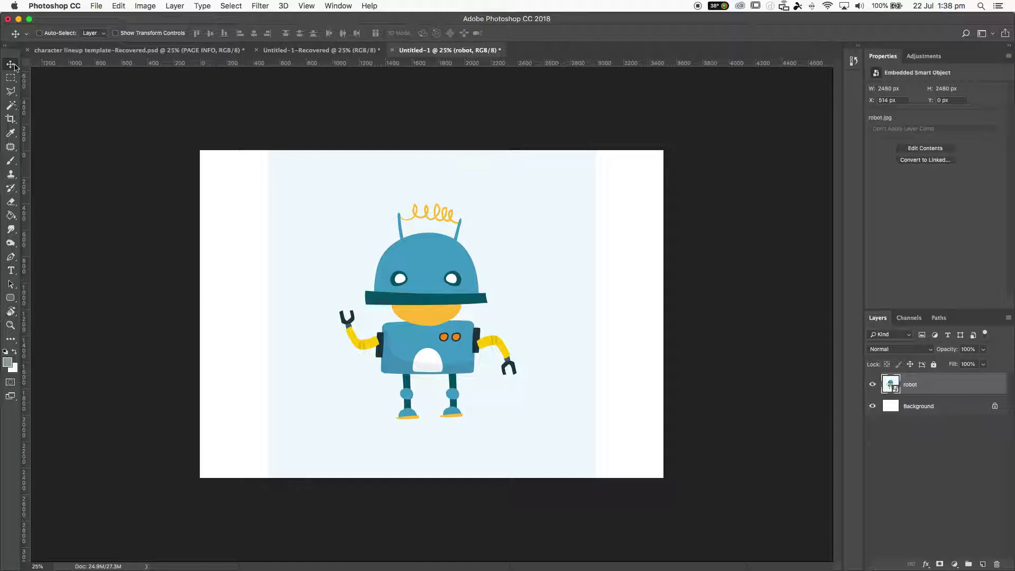
- Move the robot image straight up to about Y -53 px with the Move tool
left_click_drag(15, 66, 39, 66)
mouse_move(473, 349)
left_mouse_down()
mouse_move(320, 290)
mouse_move(648, 312)
mouse_move(446, 290)
mouse_move(467, 290)
mouse_move(473, 349)
left_mouse_up()
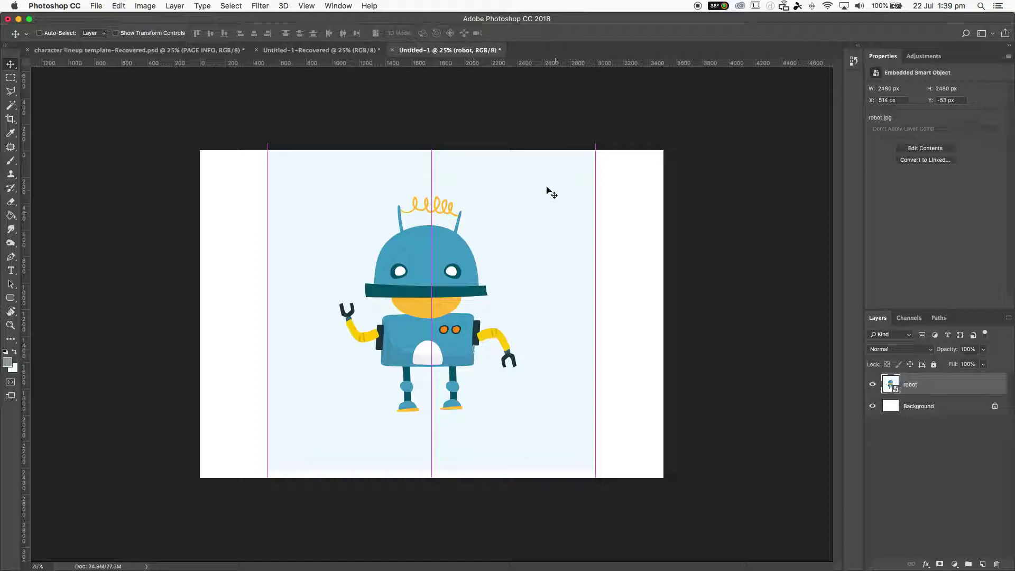
- Turn on Auto-Select and move the robot image around the canvas to about X 147 px, Y -33 px
left_click(40, 34)
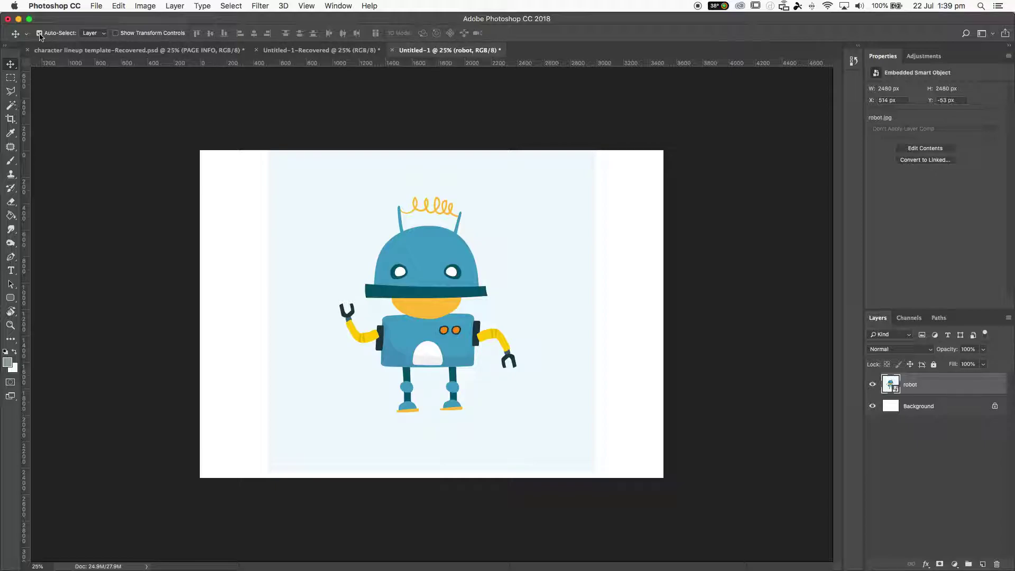
left_click_drag(435, 250, 478, 236)
left_click_drag(269, 238, 418, 274)
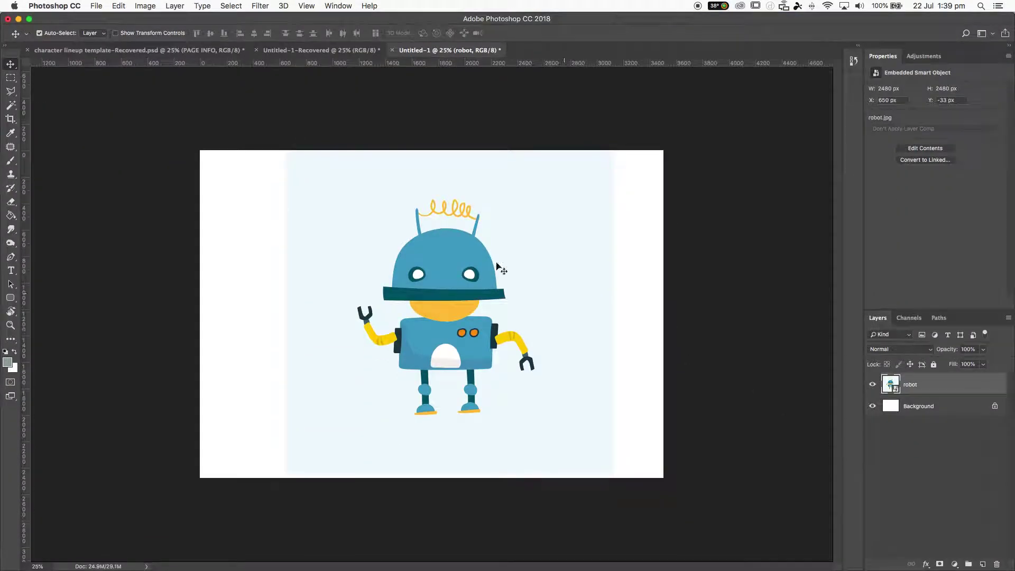
left_click(421, 223)
left_click_drag(420, 223, 353, 223)
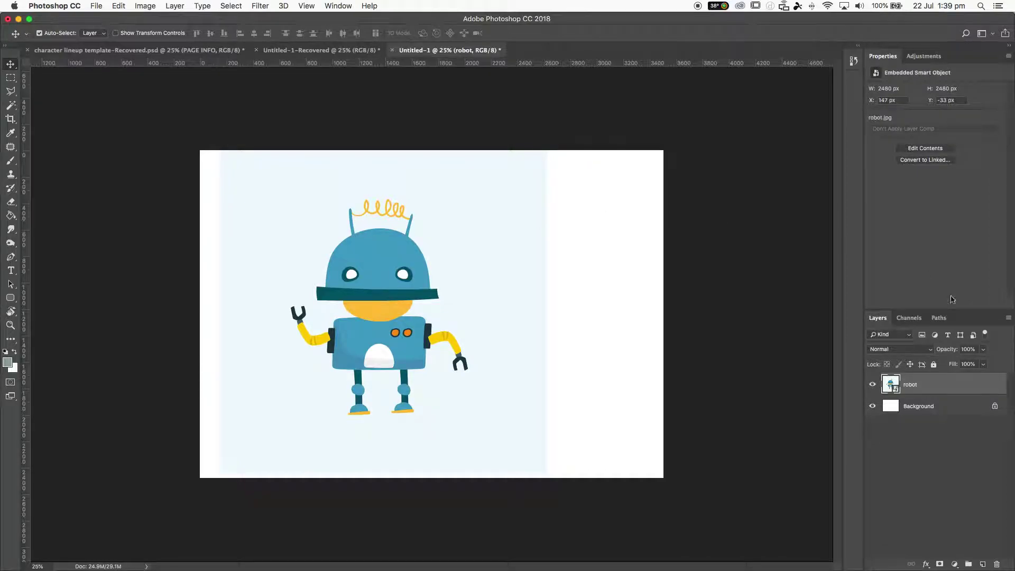
- Select the Background layer, pick the robot on the canvas with Auto-Select and move it to about X 274 px
left_click(946, 410)
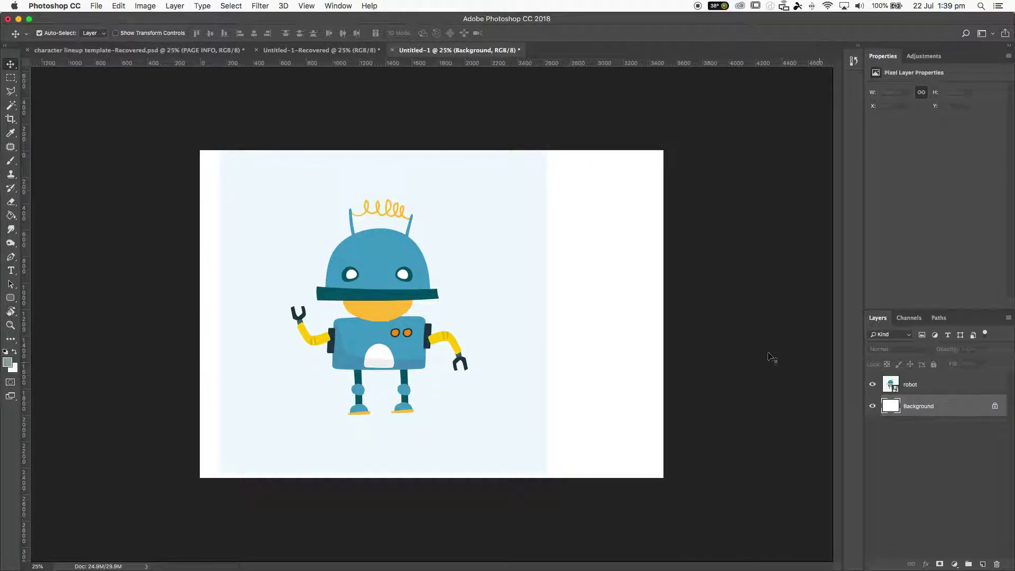
left_click(429, 211)
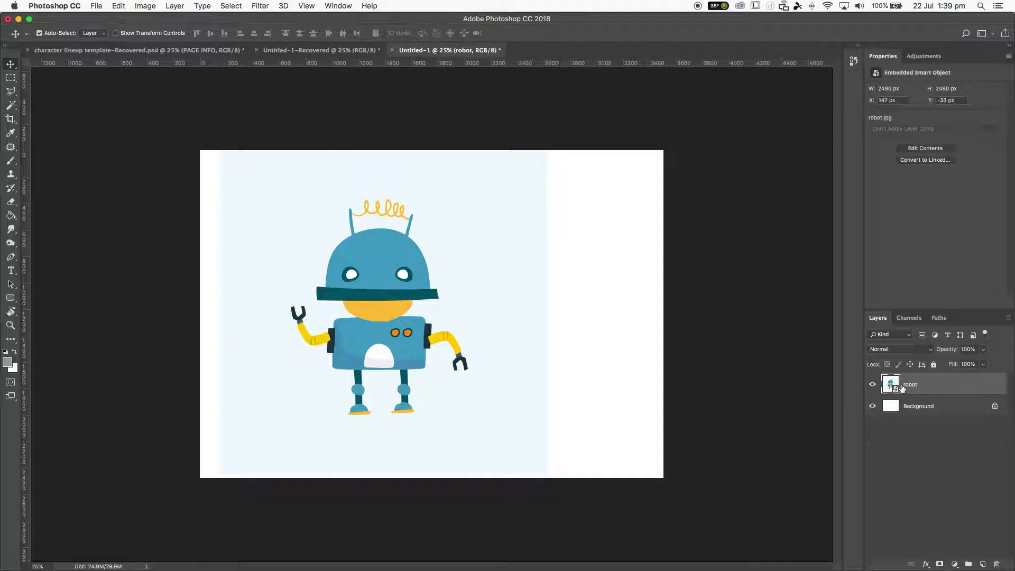
mouse_move(325, 248)
left_mouse_down()
mouse_move(461, 231)
mouse_move(352, 229)
mouse_move(328, 254)
mouse_move(328, 245)
left_mouse_up()
left_click_drag(415, 221, 394, 212)
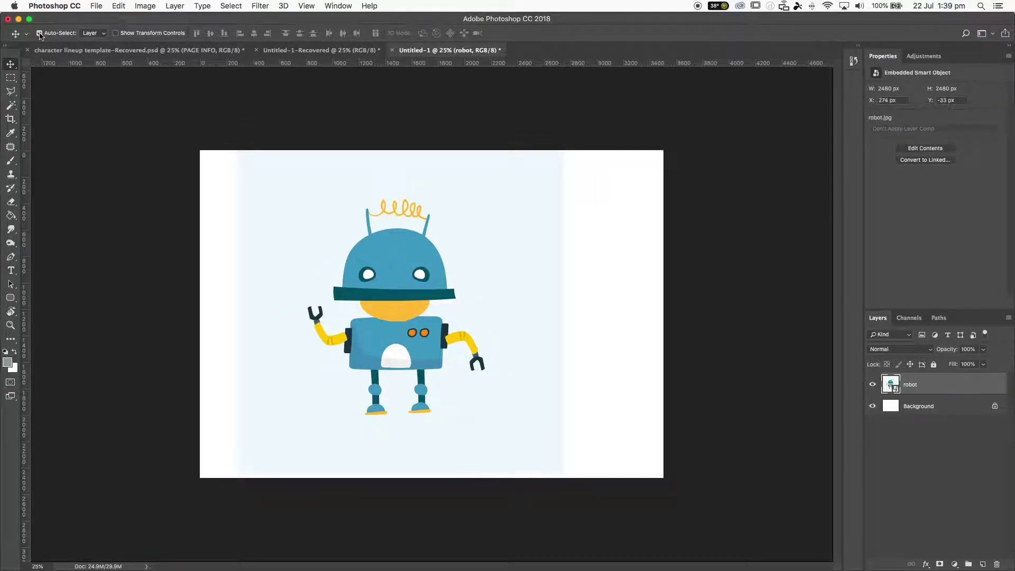
- Turn off Auto-Select and move the robot image to about X 579 px, Y -109 px
left_click(40, 34)
left_click_drag(494, 240, 486, 220)
left_click(276, 205)
left_click(39, 34)
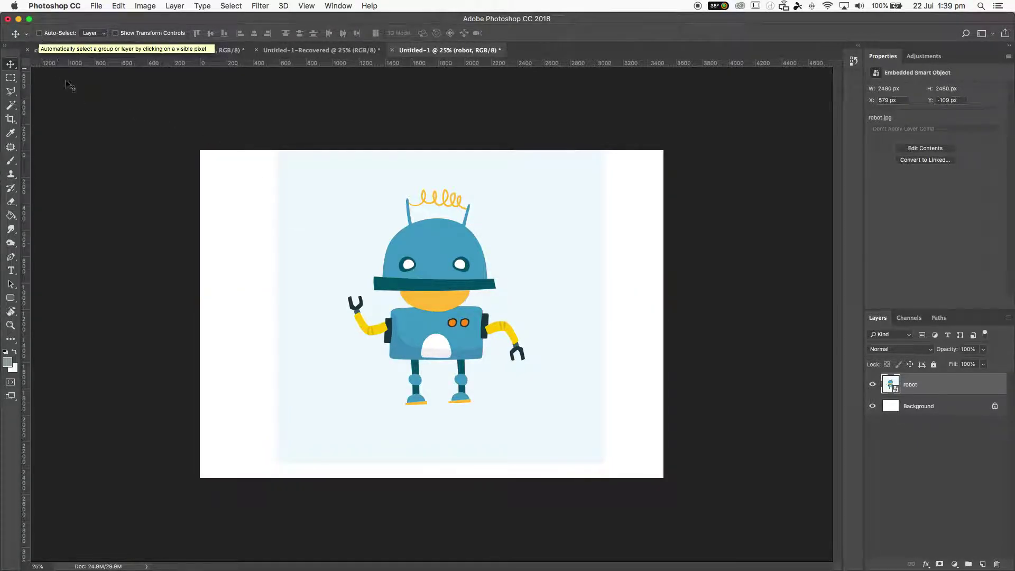
- Try temporary Auto-Select on the canvas, and move the robot image to about X 426 px, Y -50 px
left_click(239, 191)
left_click(48, 34)
left_click(272, 199, "super")
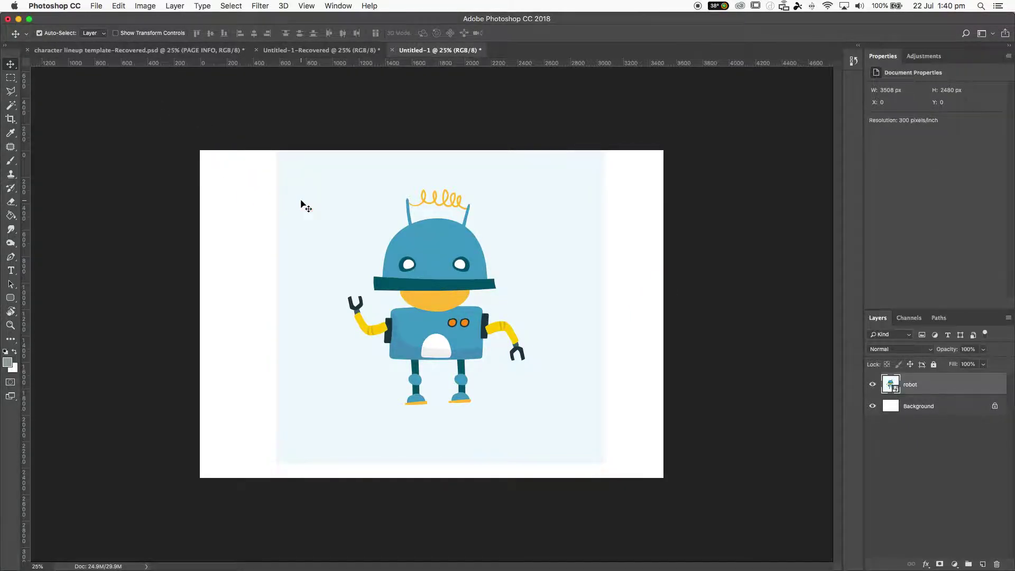
left_click_drag(512, 268, 493, 274)
- Show the transform controls and move the robot image to about X 567 px, Y -19 px
left_click(116, 33)
left_click(116, 34)
left_click(116, 33)
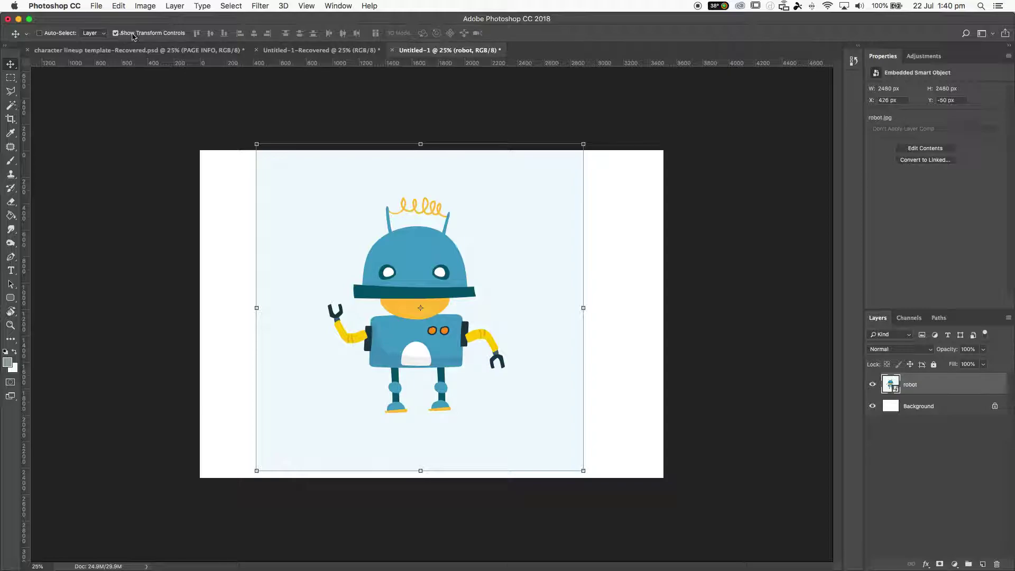
left_click_drag(531, 263, 533, 238)
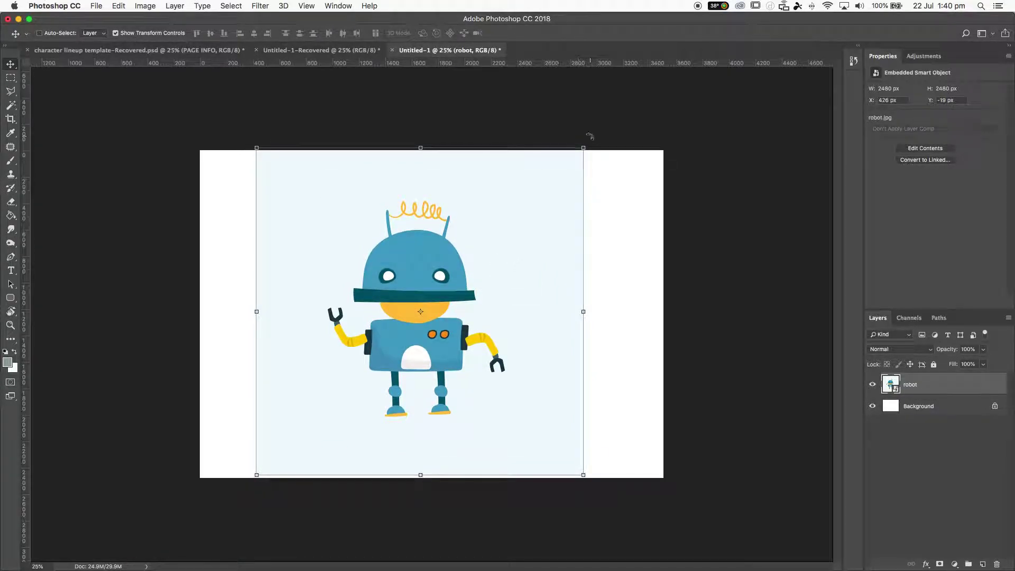
left_click(462, 287)
mouse_move(410, 258)
left_mouse_down()
mouse_move(439, 240)
mouse_move(429, 257)
left_mouse_up()
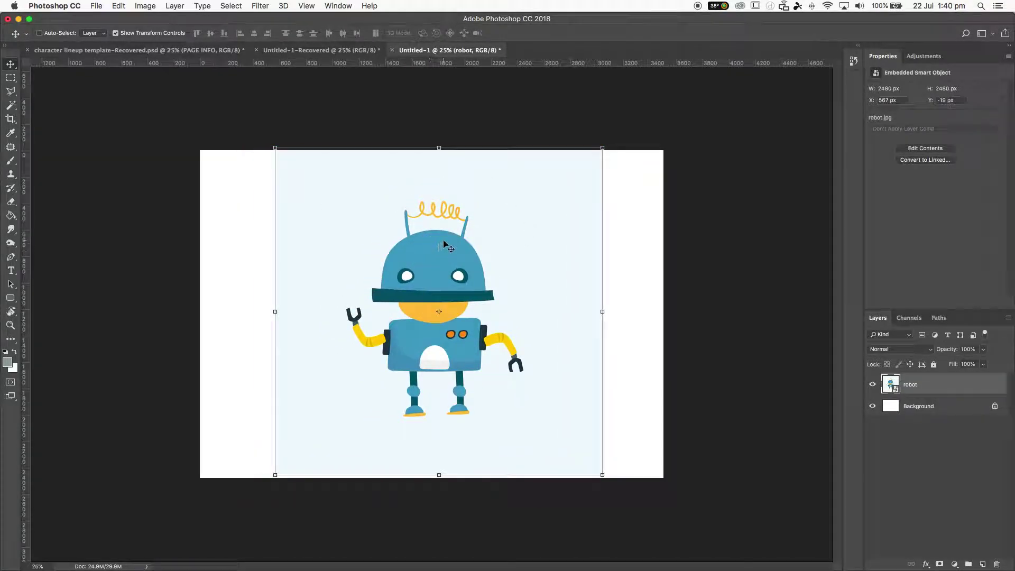
- Hide the transform controls and move the robot image down to about Y 64 px
left_click(115, 33)
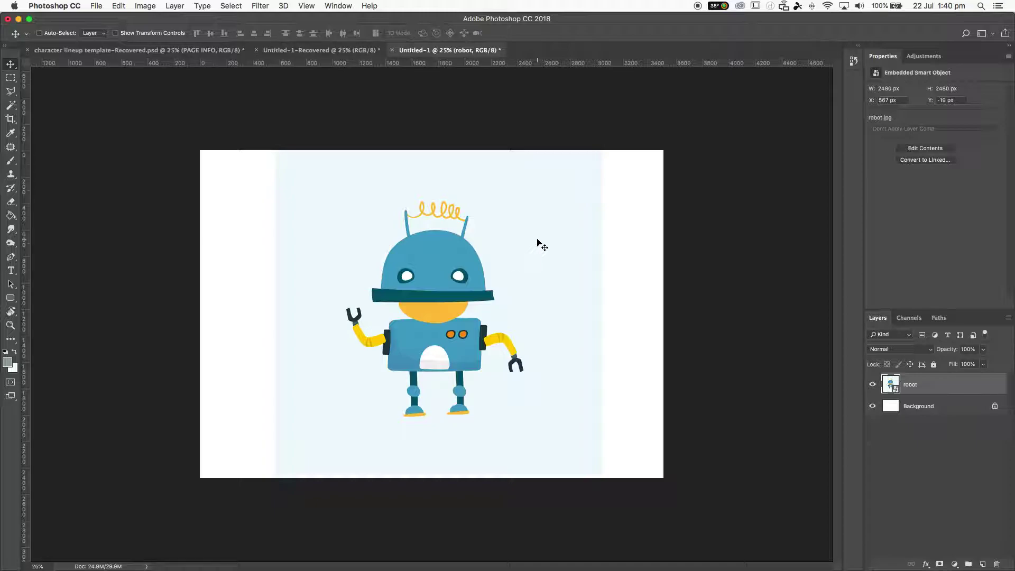
left_click_drag(537, 243, 540, 252)
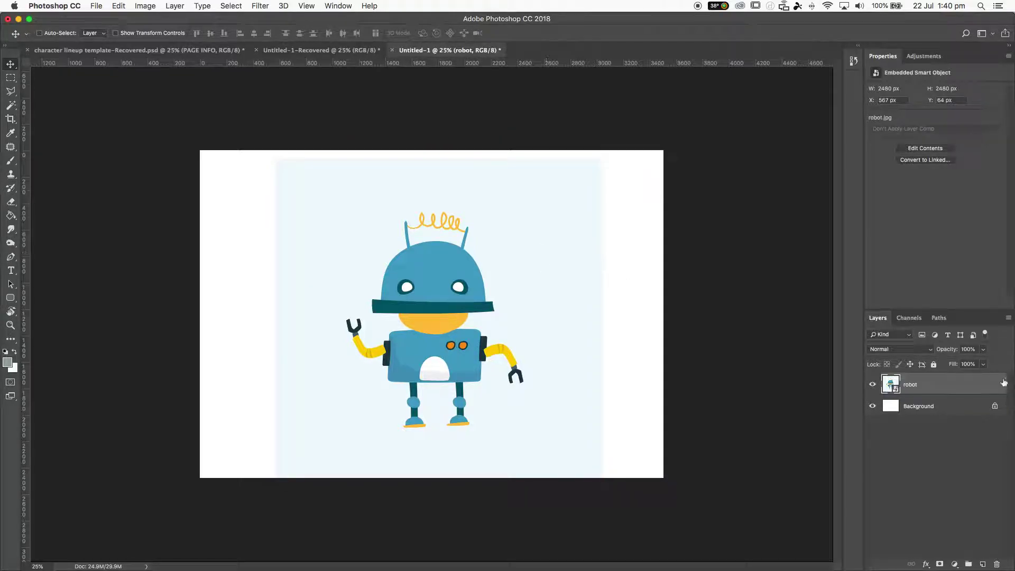
- Duplicate the robot layer
left_click_drag(952, 386, 972, 553)
left_click_drag(937, 388, 982, 567)
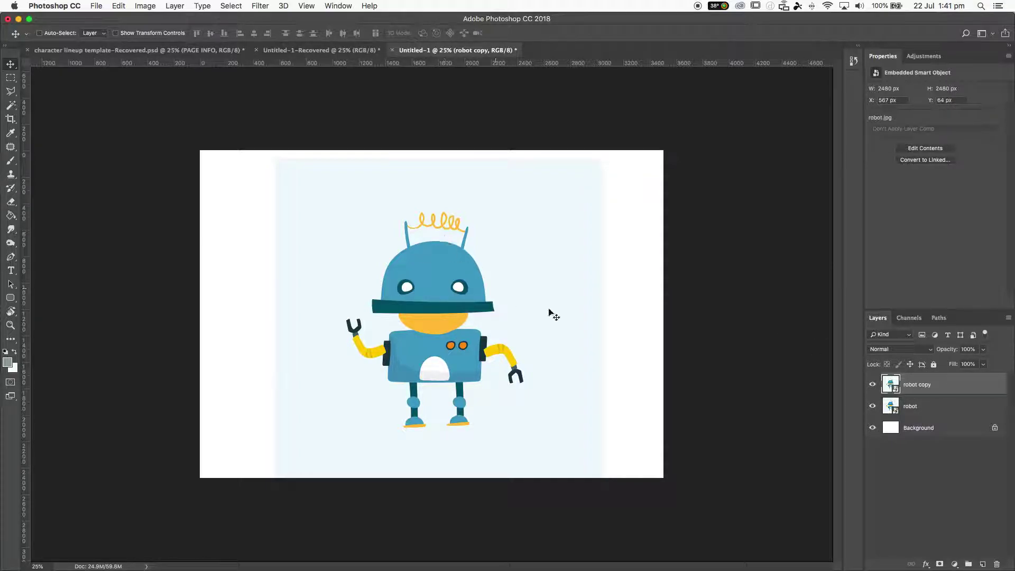
left_click(176, 6)
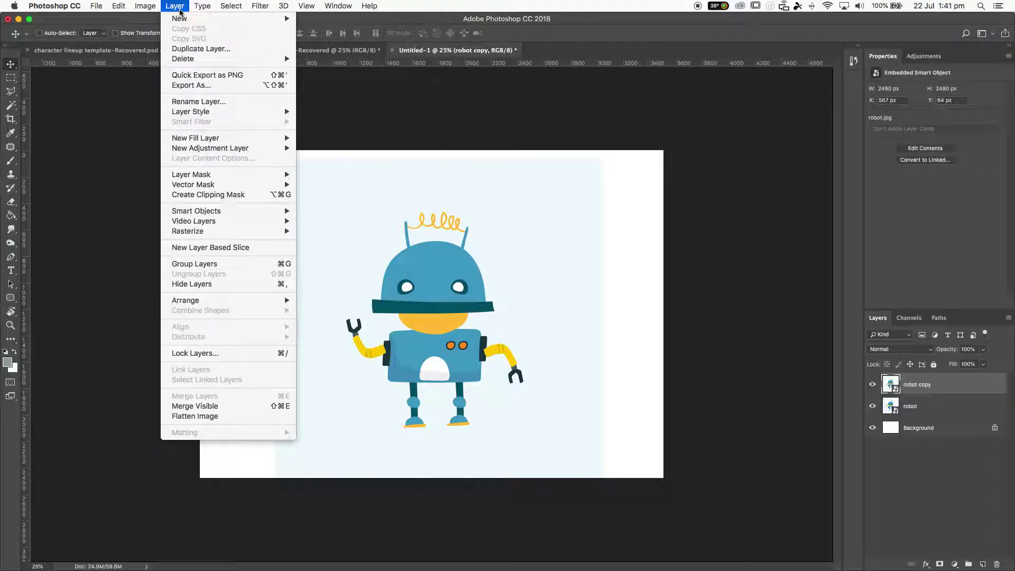
left_click(180, 6)
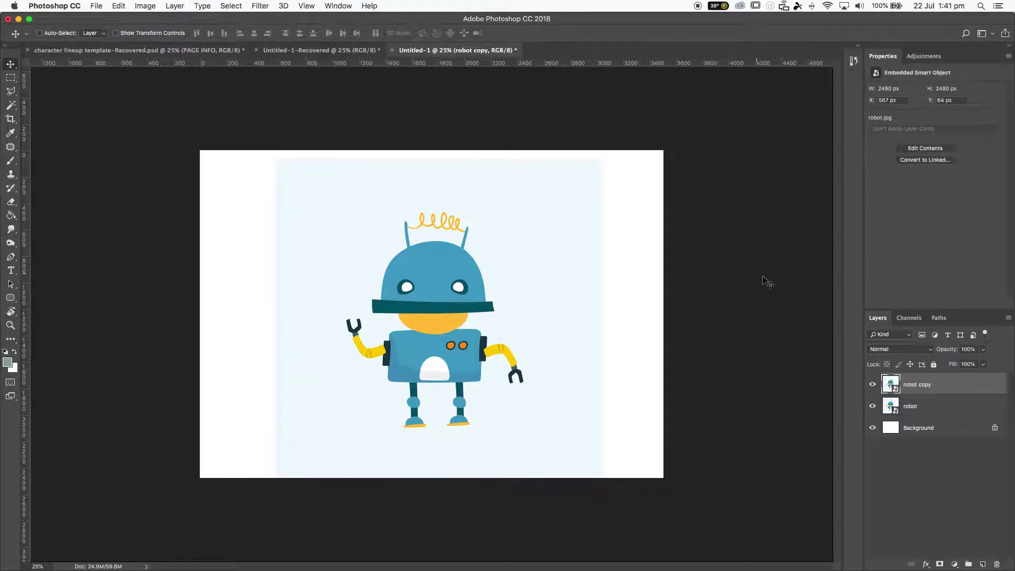
right_click(949, 392)
left_click(880, 299)
right_click(945, 404)
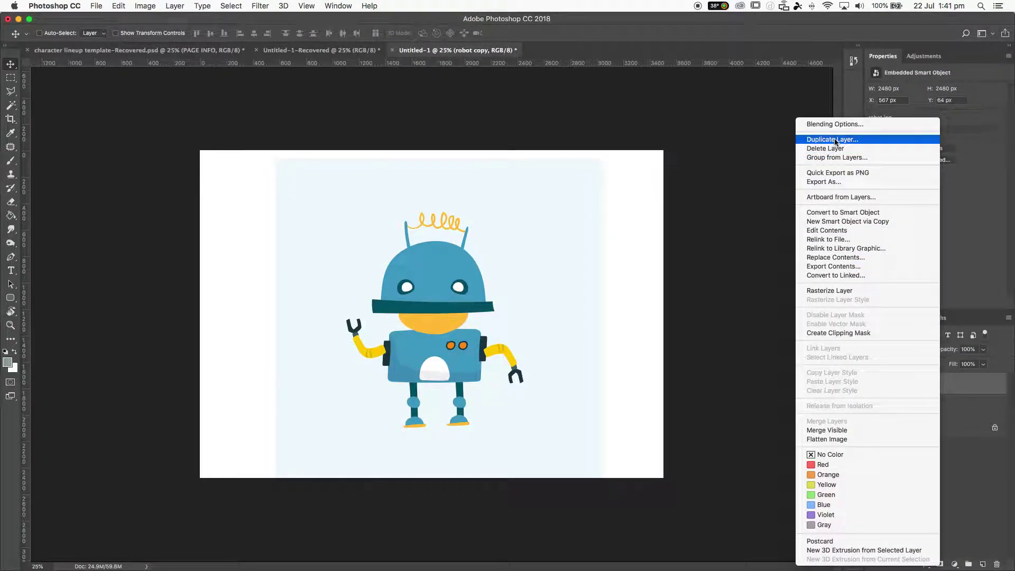
left_click(833, 221)
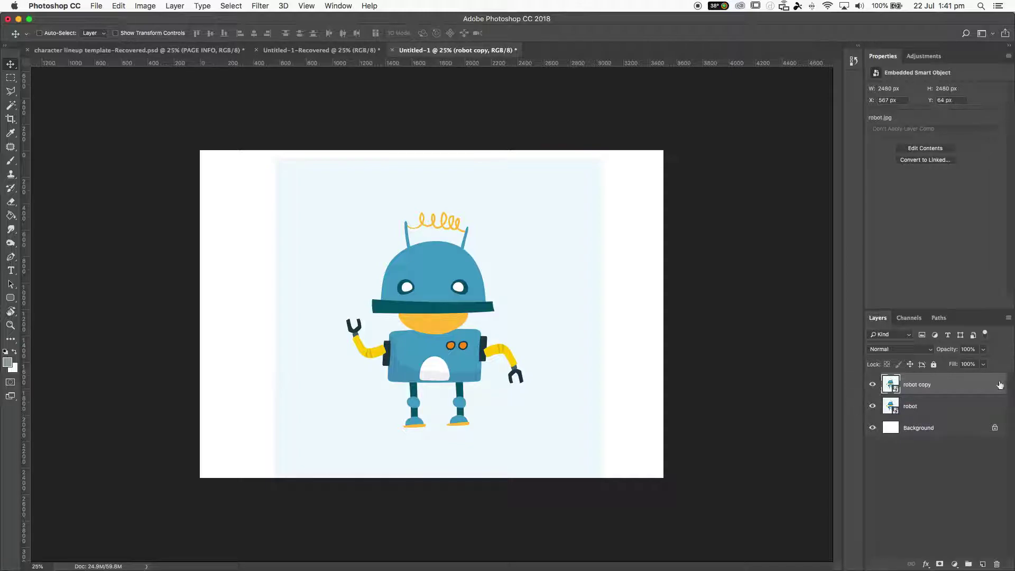
- Place the robots side by side, with the copy at about X 1539 px and the original at about X -496 px, both at Y 25 px
left_click_drag(462, 328, 542, 323)
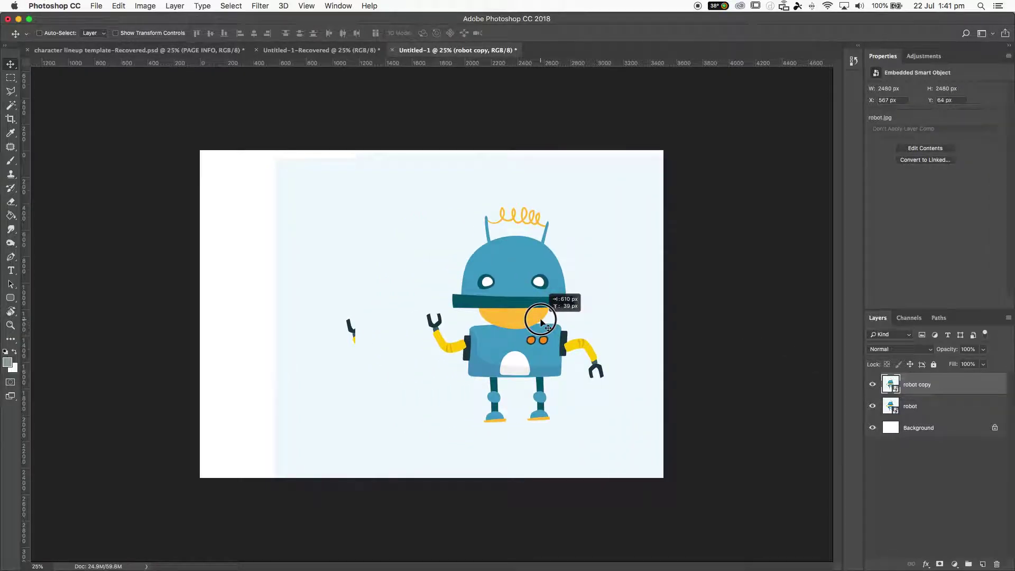
left_click(938, 406)
left_click_drag(425, 360, 204, 358)
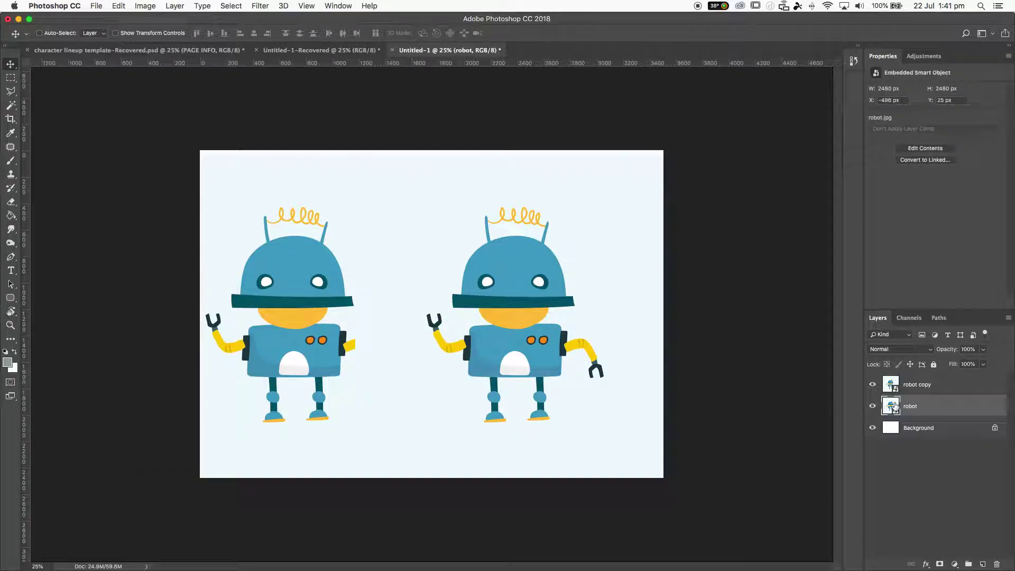
left_click(893, 385)
left_click_drag(603, 365, 641, 365)
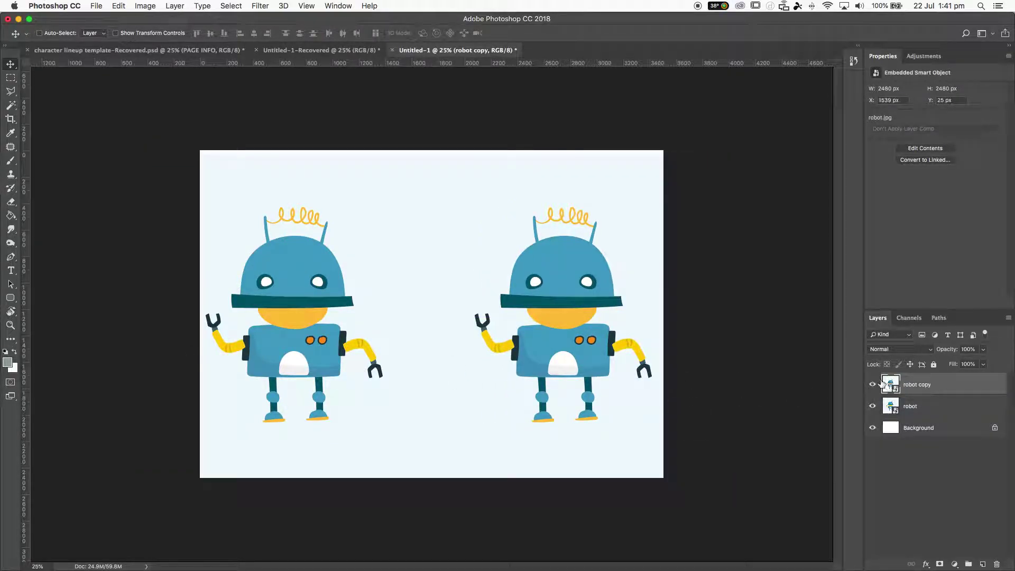
- Rename the original robot layer as robot smart
left_click(894, 406)
left_click(923, 388)
double_click(911, 407)
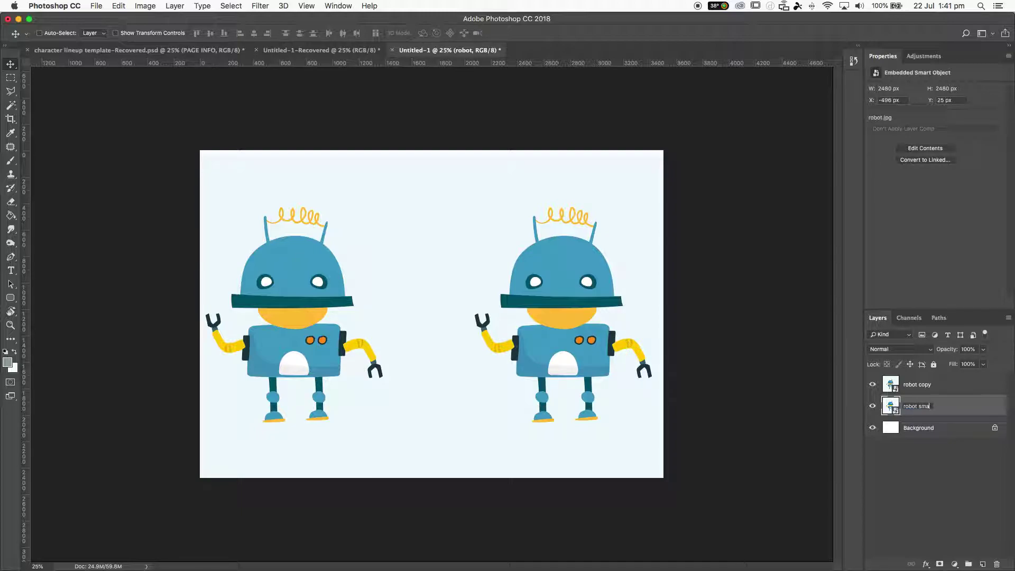
key("Return")
- Rename the robot copy layer as robot rasterized
double_click(921, 385)
left_click(920, 385)
left_click_drag(924, 386, 938, 388)
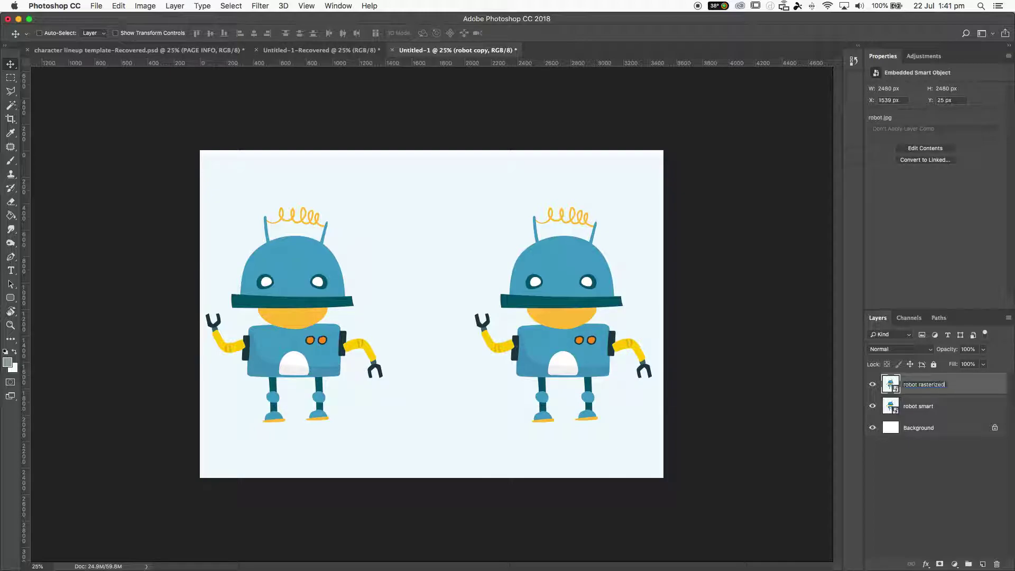
key("Return")
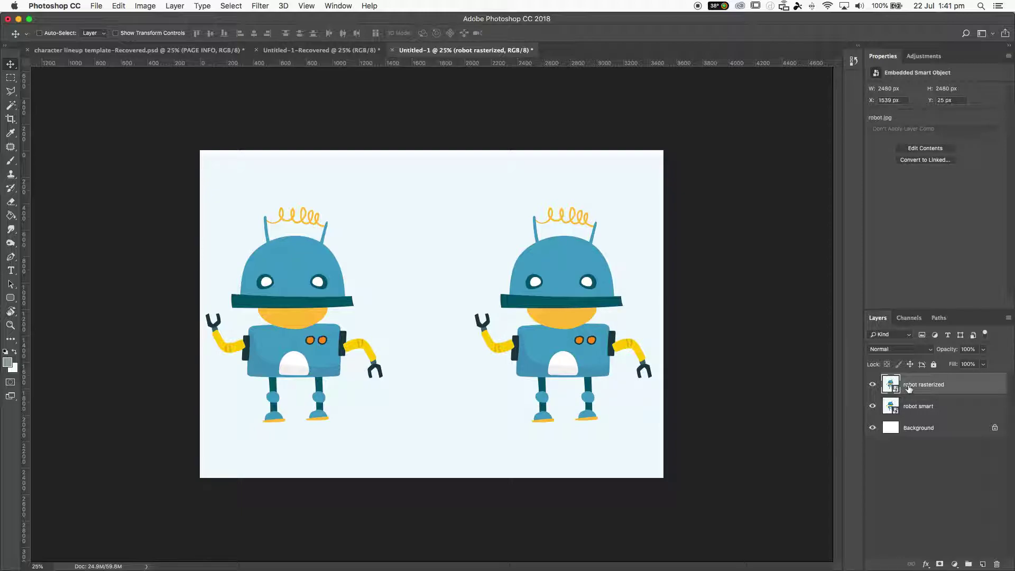
- Rasterize the robot rasterized layer and compare its properties with those of the robot smart layer
right_click(945, 386)
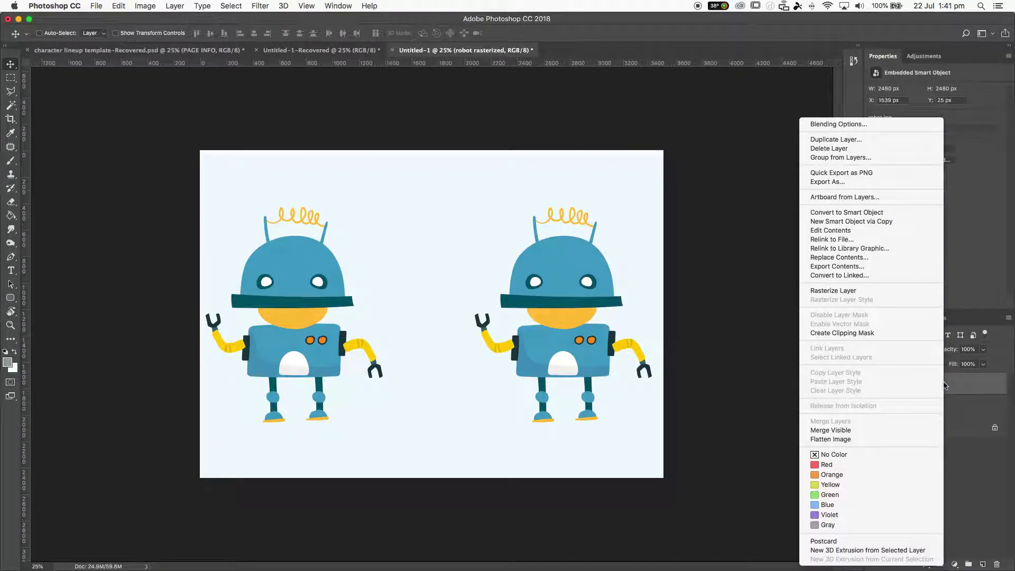
left_click(817, 295)
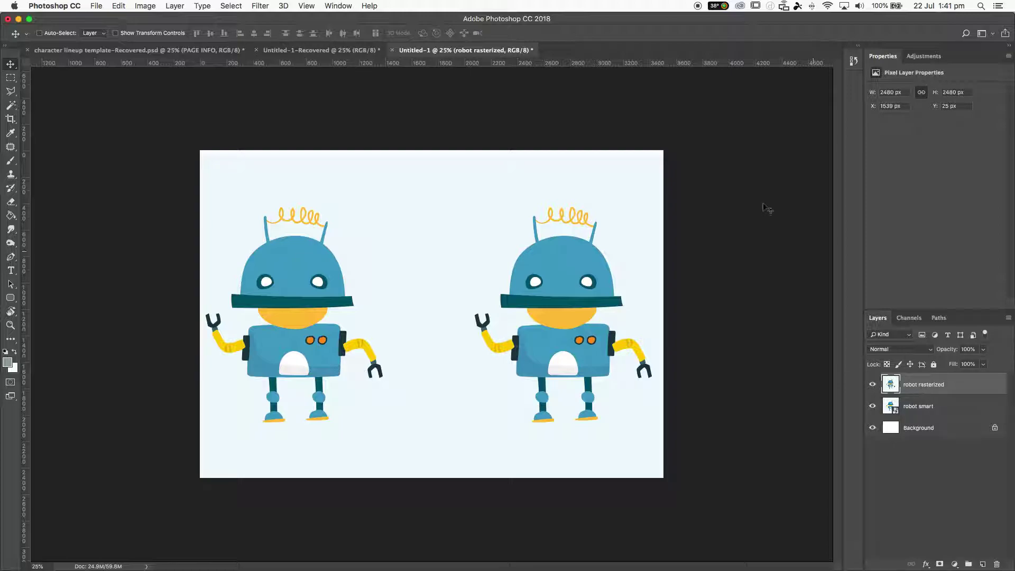
left_click(920, 407)
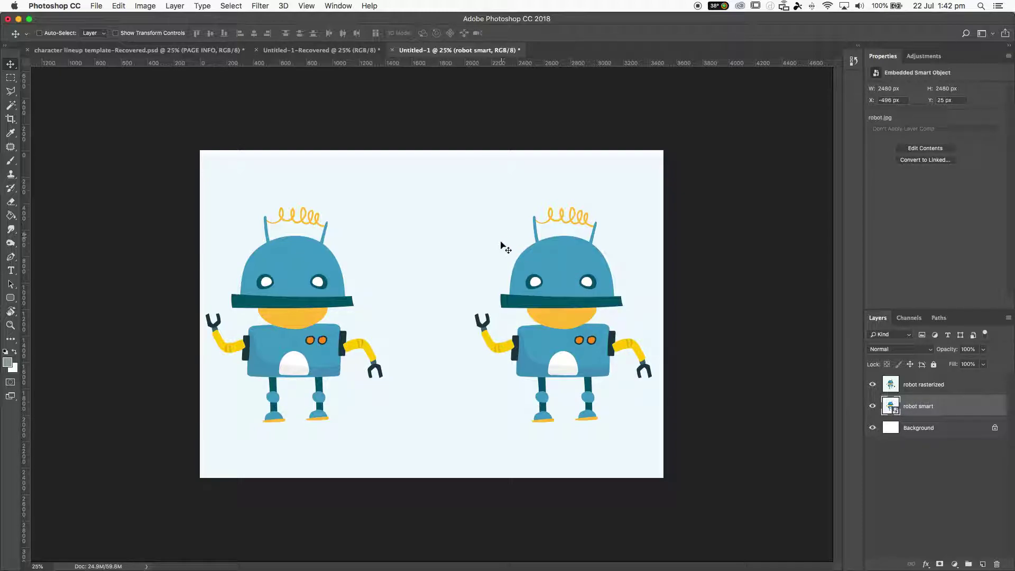
left_click(928, 385)
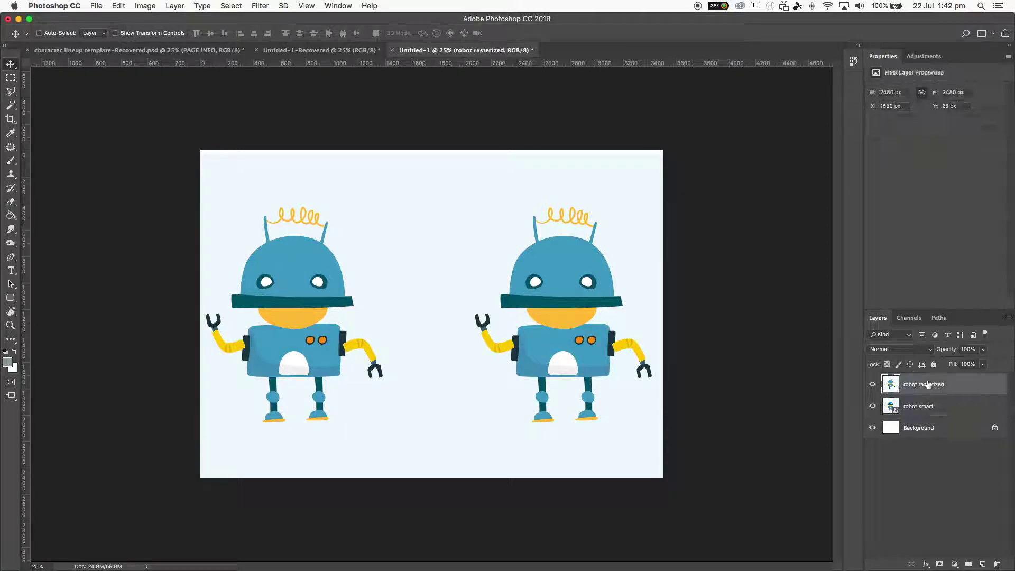
- Scale the robot rasterized and robot smart layers together down to about 2% with Free Transform
left_click(932, 404)
left_click(929, 389)
left_click(924, 413, "shift")
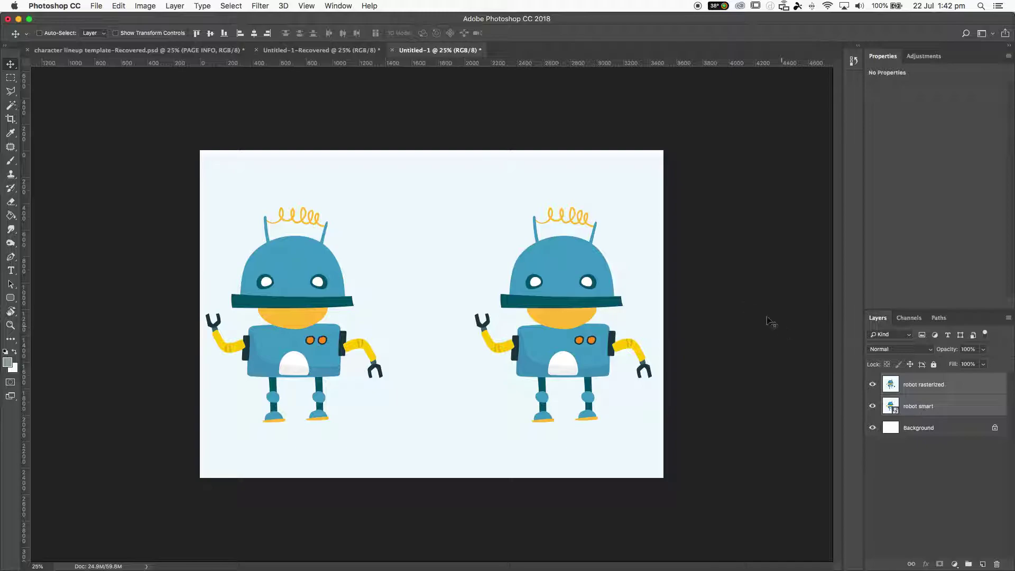
left_click(118, 6)
mouse_move(161, 242)
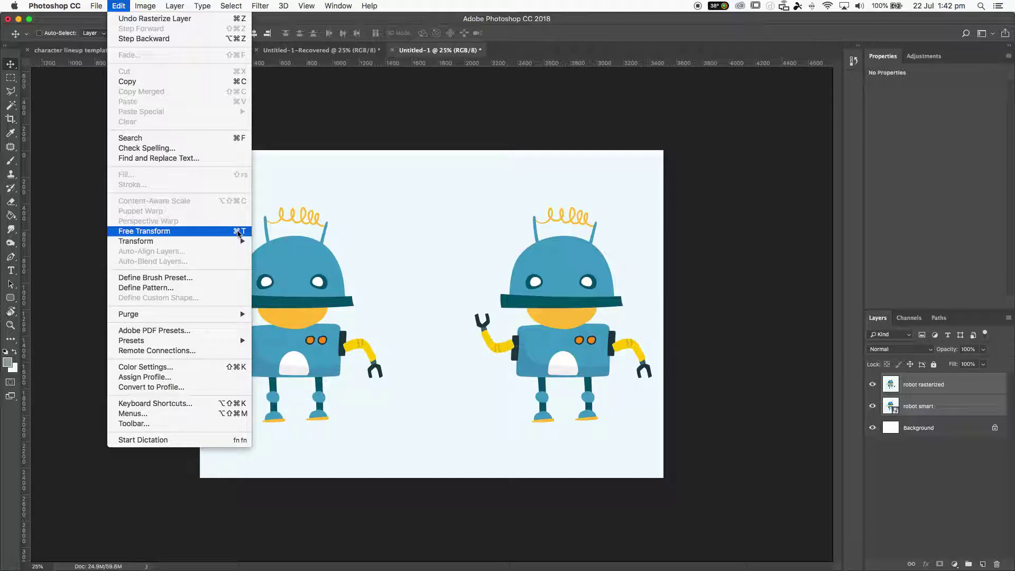
left_click(926, 384)
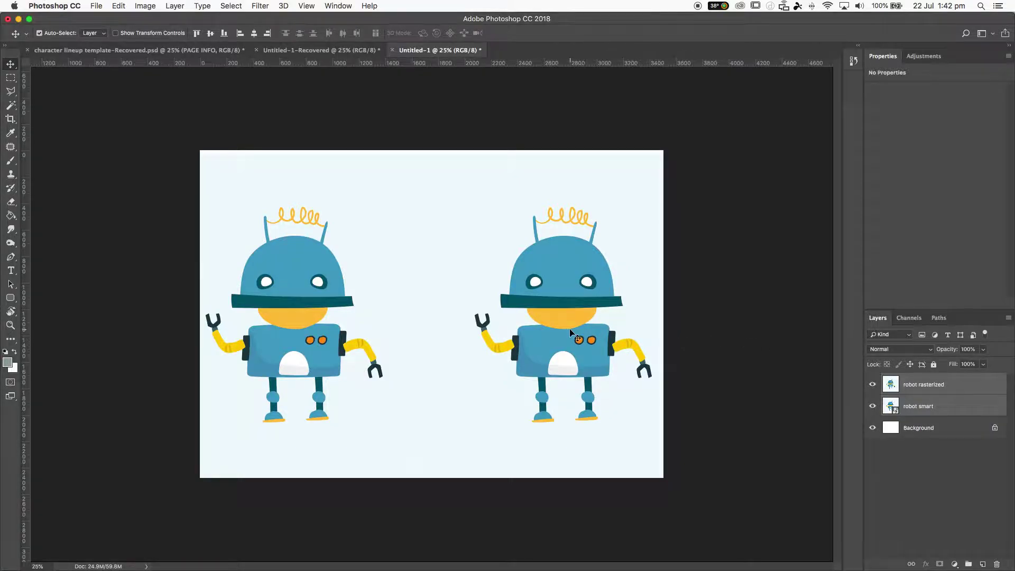
key("super+t")
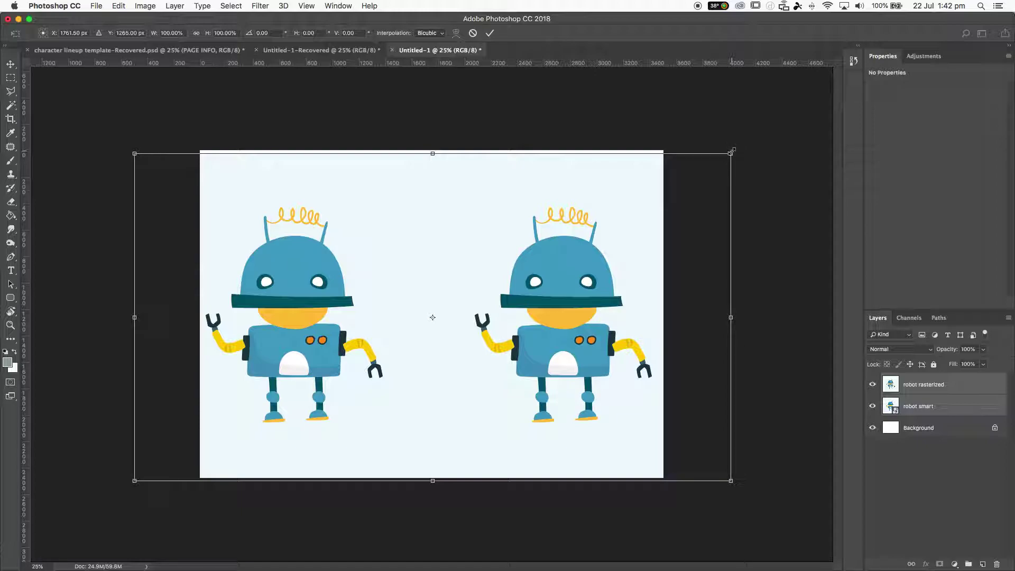
left_click_drag(732, 152, 178, 400)
left_click_drag(192, 462, 478, 258)
key("super+z")
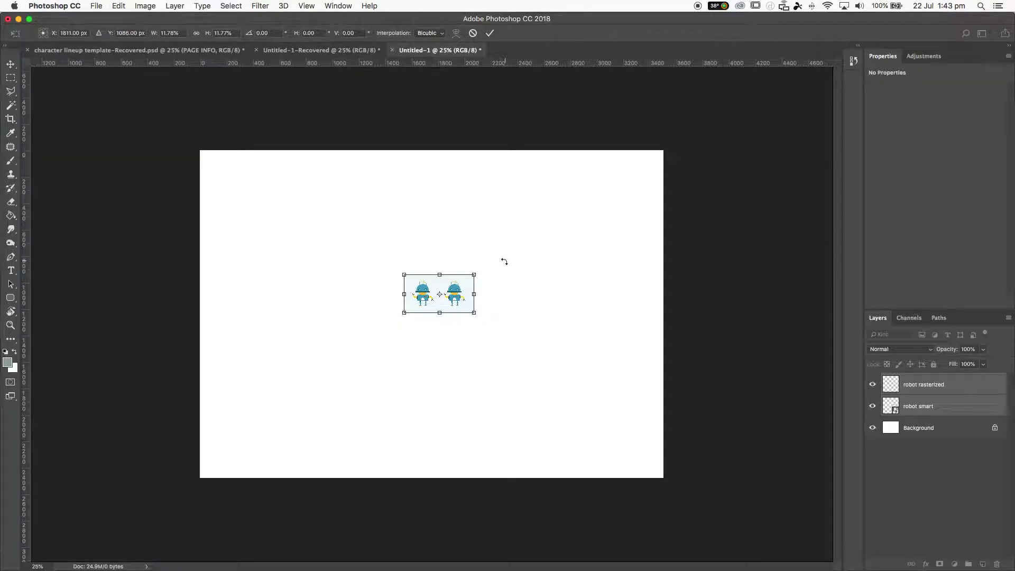
left_click_drag(474, 273, 418, 305)
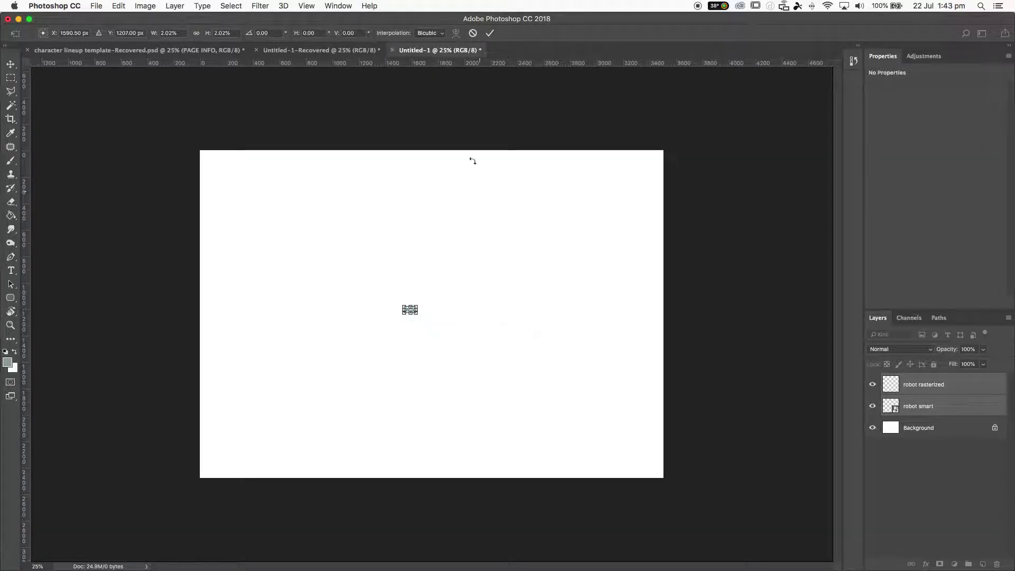
left_click(473, 34)
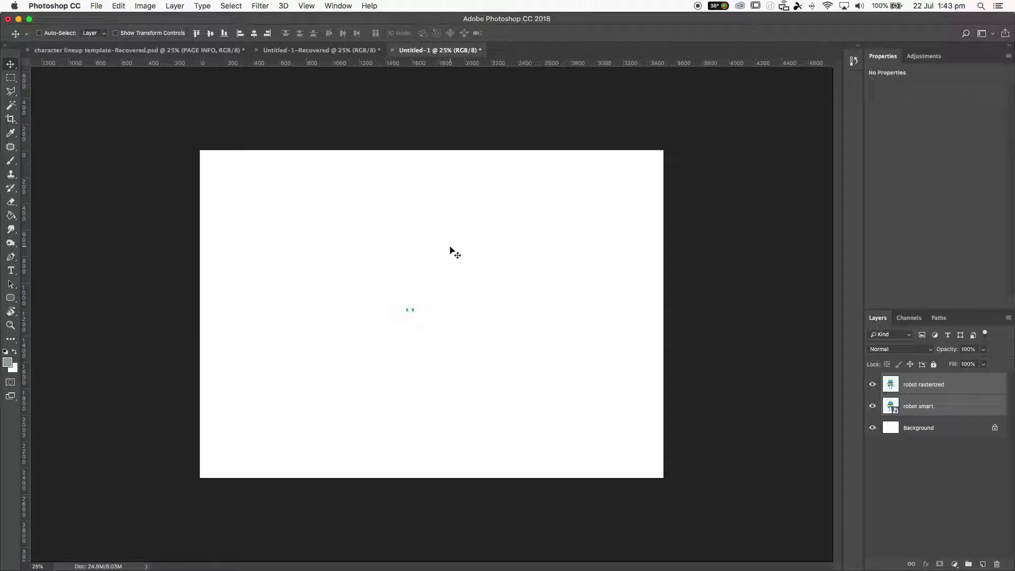
- Scale both tiny robots together back up to about 3894% so they span the canvas width
key("super")
key("super")
key("super+t")
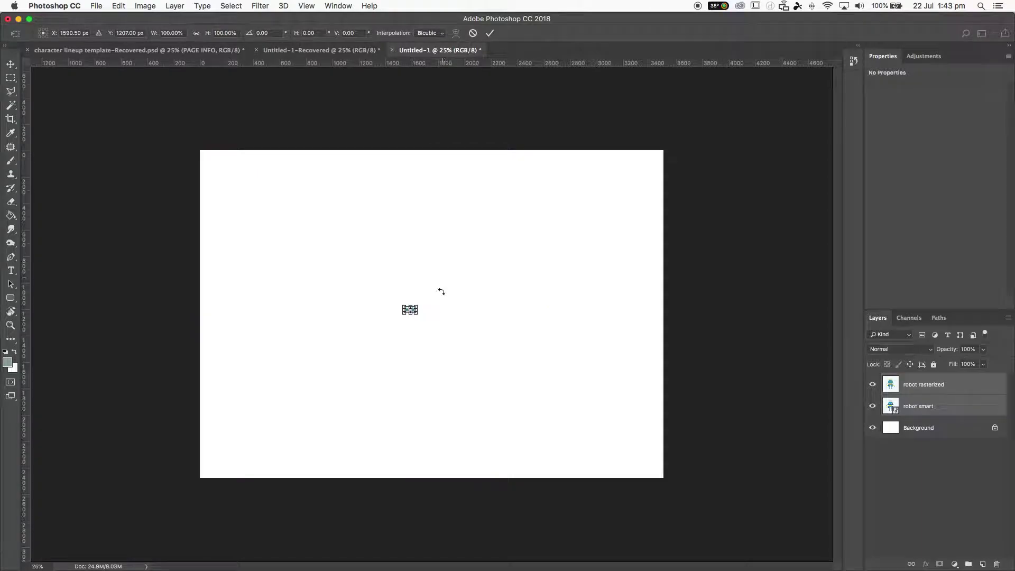
left_click(417, 307)
left_click_drag(417, 309, 684, 205)
left_click_drag(404, 312, 207, 443)
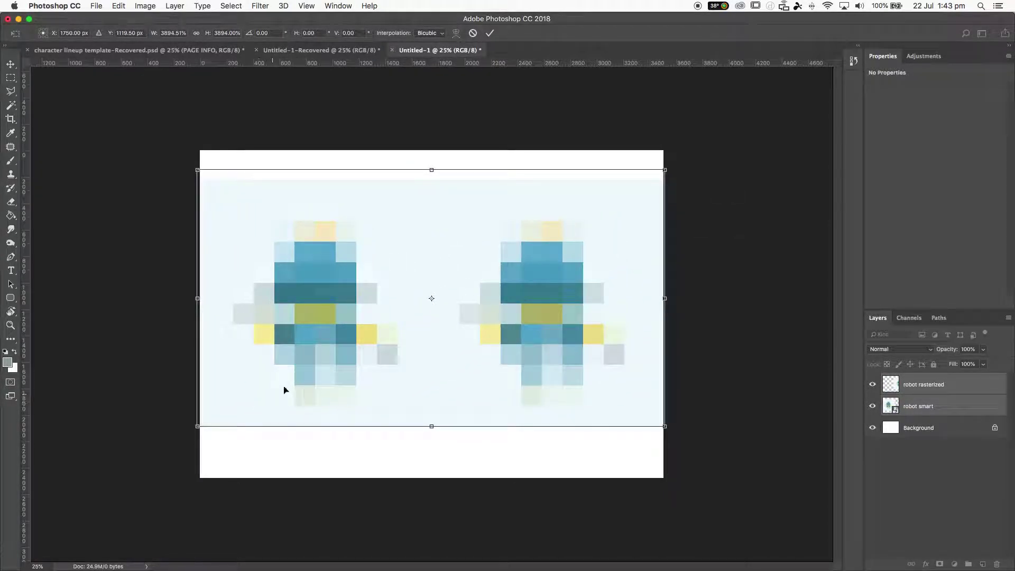
left_click(490, 34)
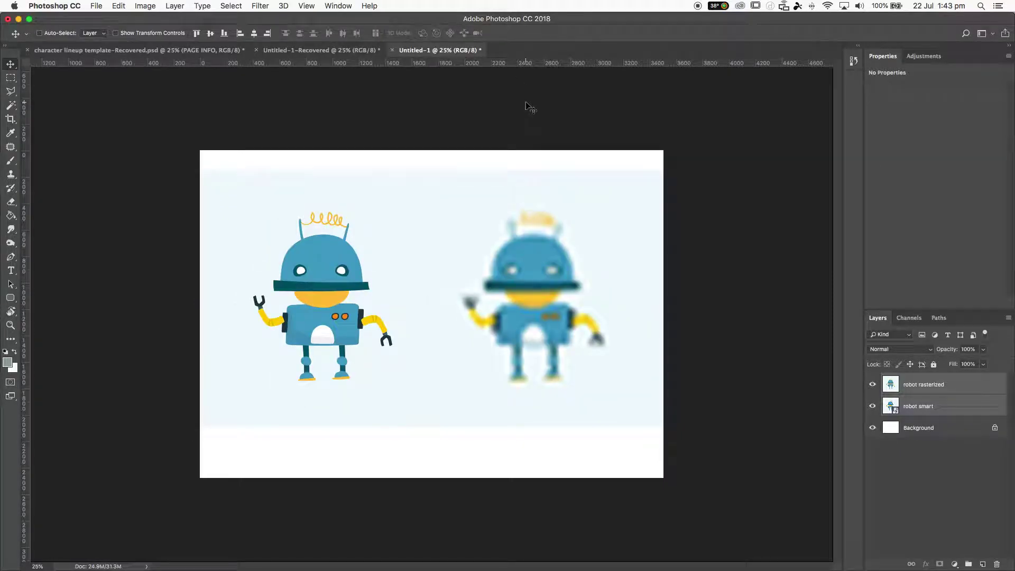
- Compare the sharpness of the robot smart and robot rasterized layers on the canvas after the rescaling
left_click(930, 391)
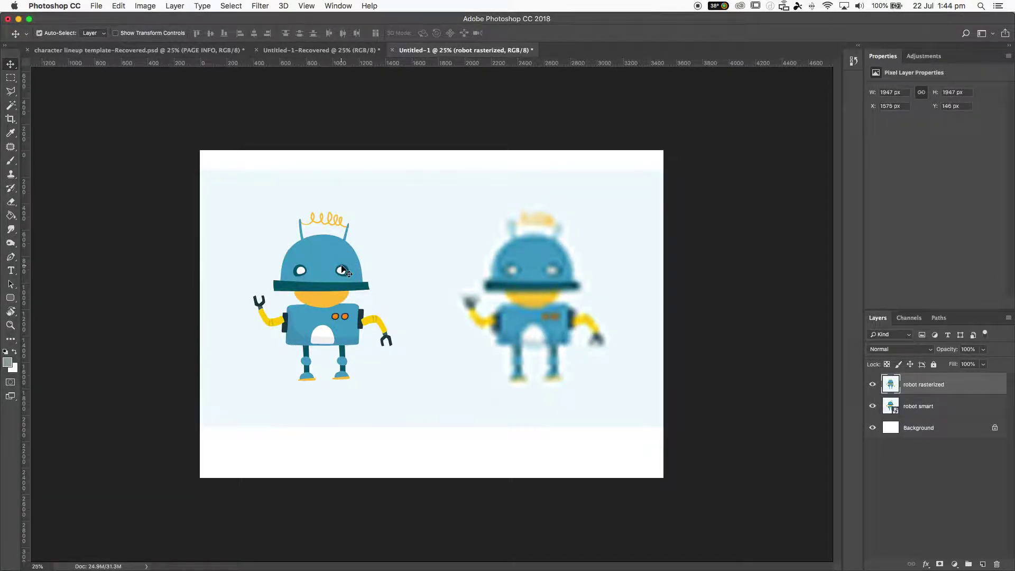
key("super+plus")
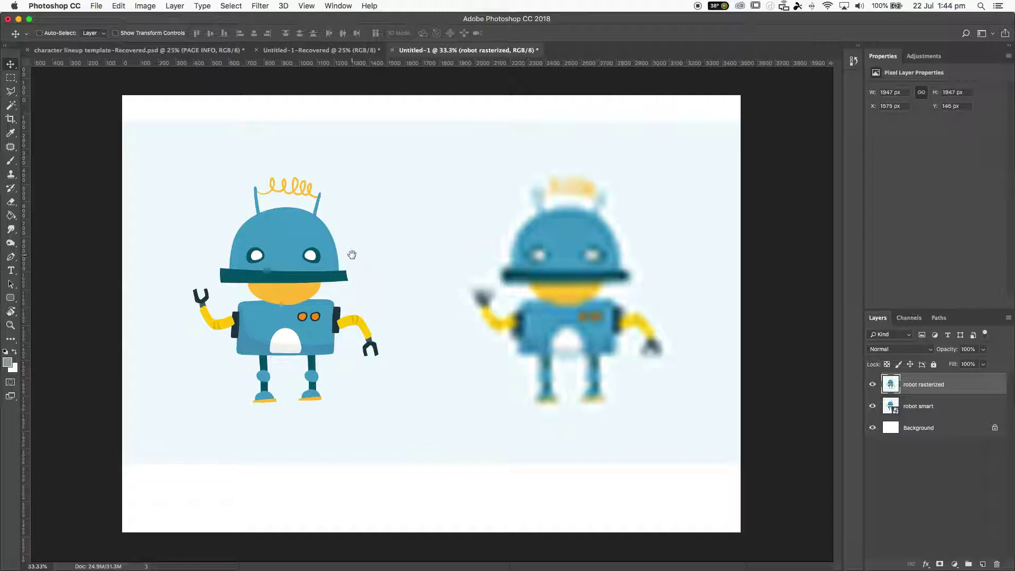
left_click(889, 411)
left_click(873, 407)
left_click(874, 407)
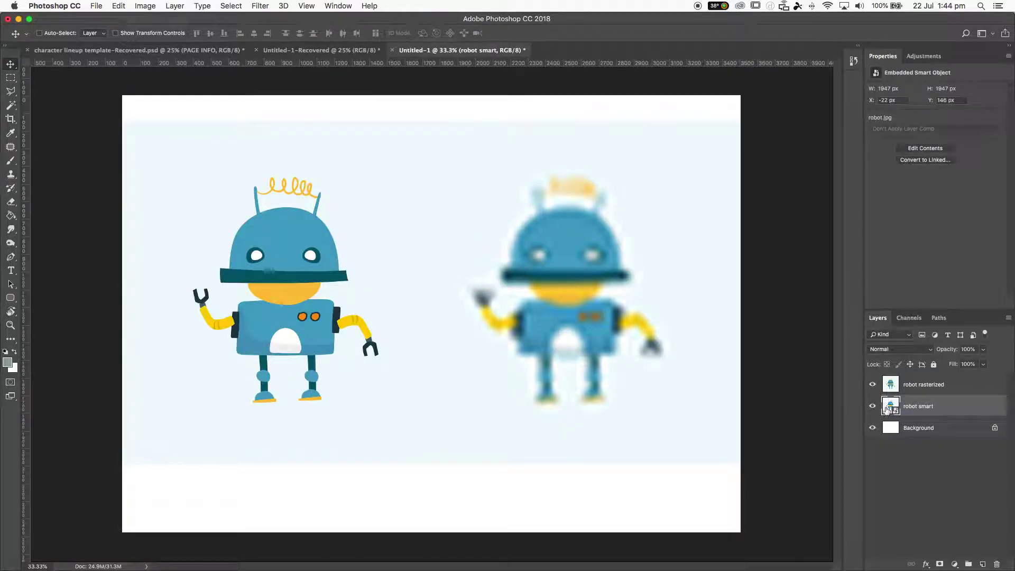
left_click(955, 386)
left_click(874, 390)
left_click(873, 389)
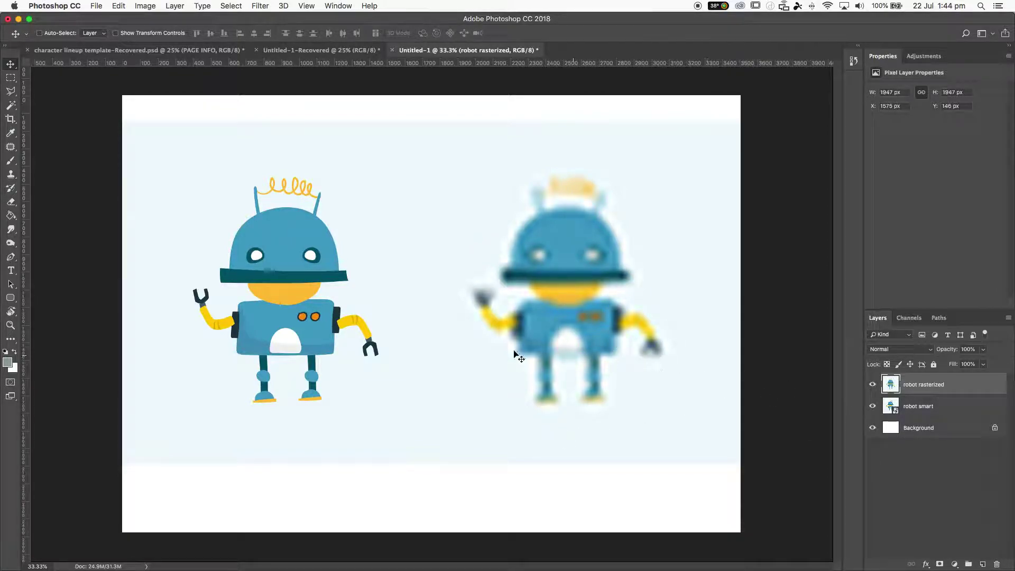
left_click(892, 404)
left_click(892, 384)
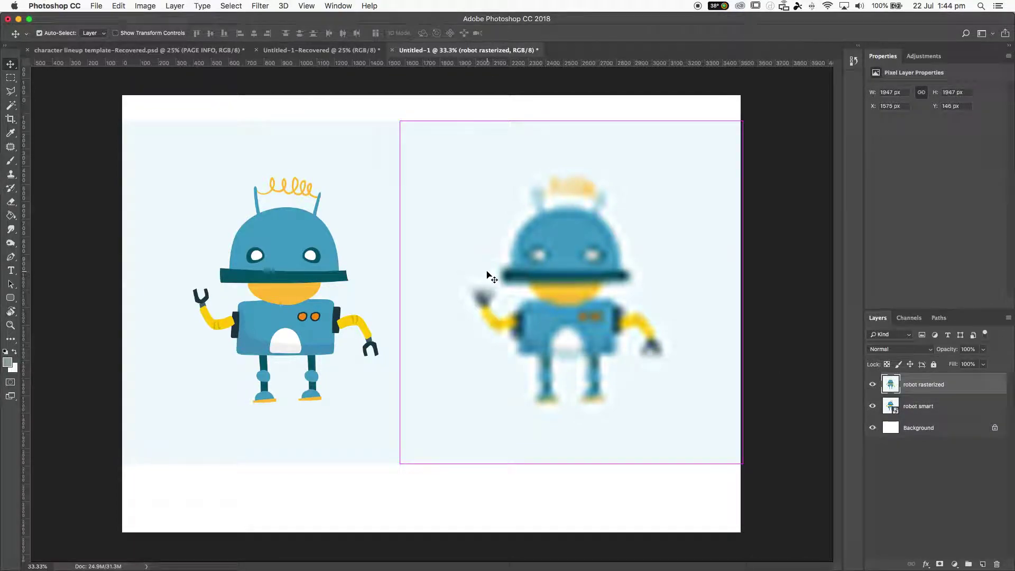
- Magnify the smart robot's claw joint up to 12800% to examine its individual pixels
key("super+plus")
key("super+plus")
key("super+plus")
key("super+plus")
key("super+plus")
left_click_drag(447, 254, 624, 207)
left_click_drag(407, 267, 442, 265)
key("super+plus")
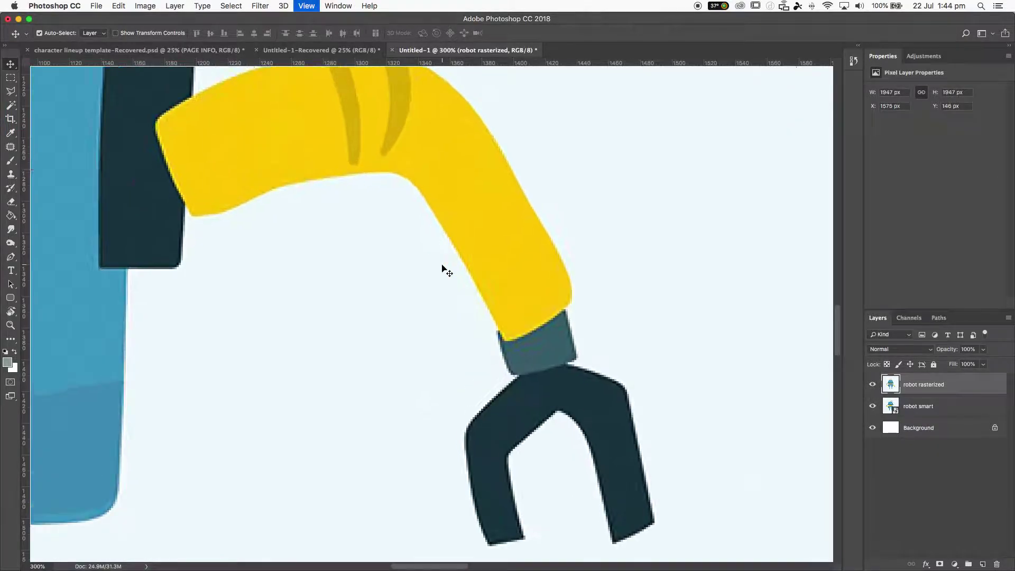
key("super+plus")
key("super+plus")
key("super+plus")
key("super+plus")
key("super+plus")
key("super+plus")
key("super+plus")
key("super+plus")
key("super+plus")
key("super+plus")
key("super+plus")
key("super+r")
scroll(524, 319, "right", 10)
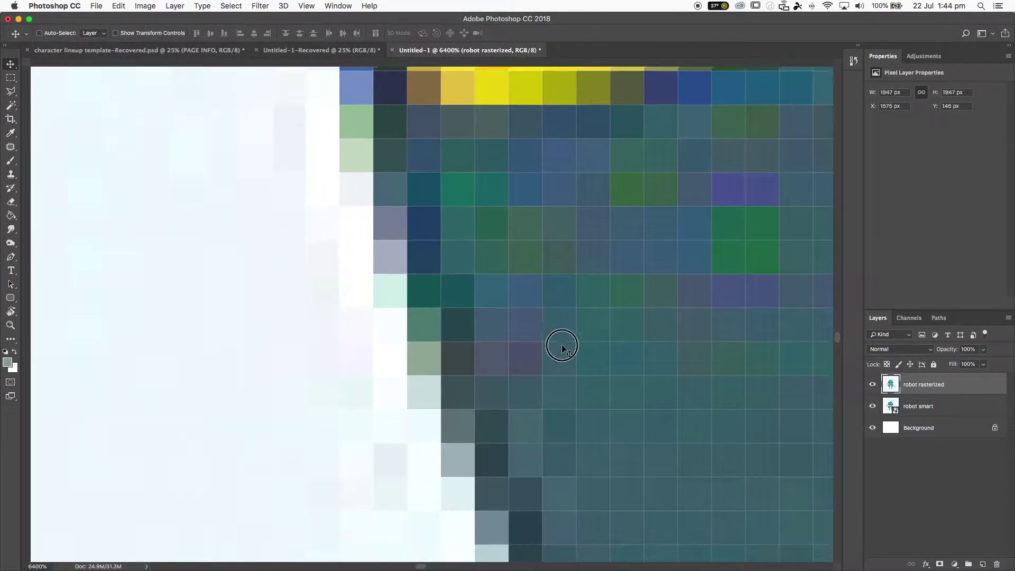
scroll(517, 370, "right", 5)
scroll(516, 370, "up", 4)
key("super+plus")
key("super+r")
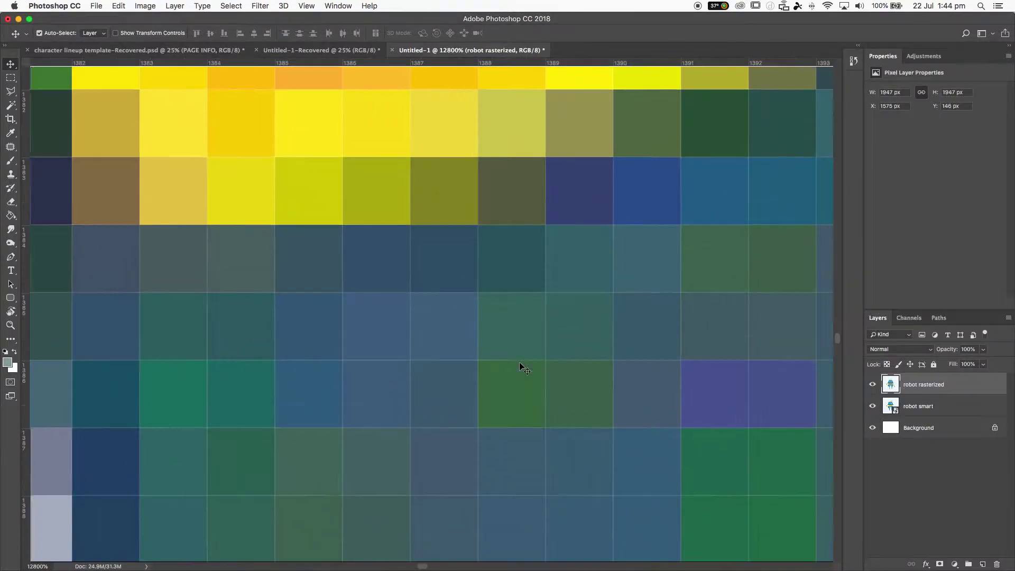
- Examine the claw joint's pixel edges at several magnifications, and return to both robots at 33.3%
key("super+minus")
key("super+plus")
key("super+minus")
key("super+plus")
key("super+minus")
key("super+plus")
key("super+minus")
key("super+plus")
key("super+minus")
key("super+minus")
key("super+minus")
key("super+plus")
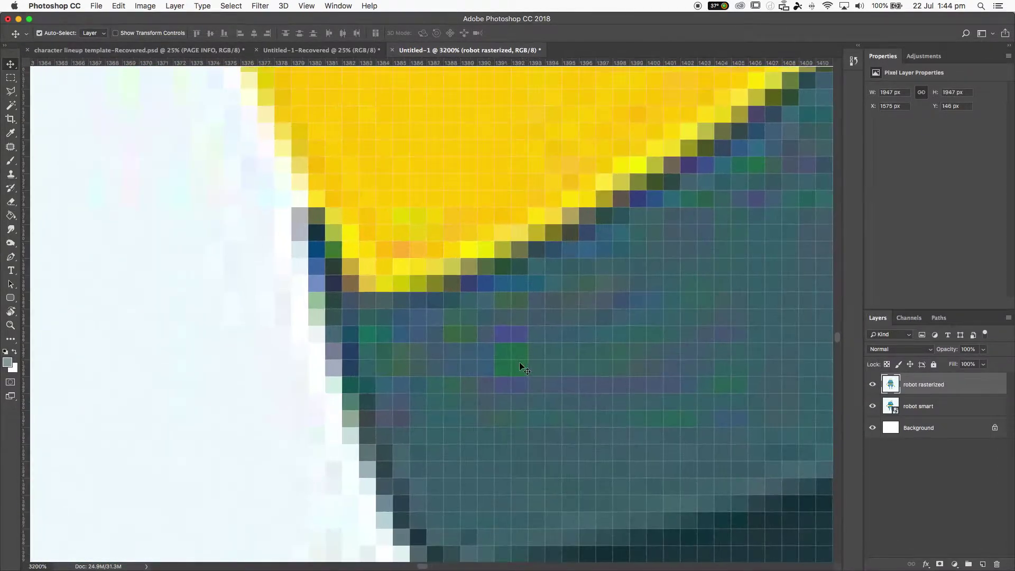
key("super+plus")
key("super+minus")
key("super+minus")
key("super+plus")
key("super+plus")
key("super+plus")
key("super+minus")
key("super+minus")
key("super+minus")
key("super+minus")
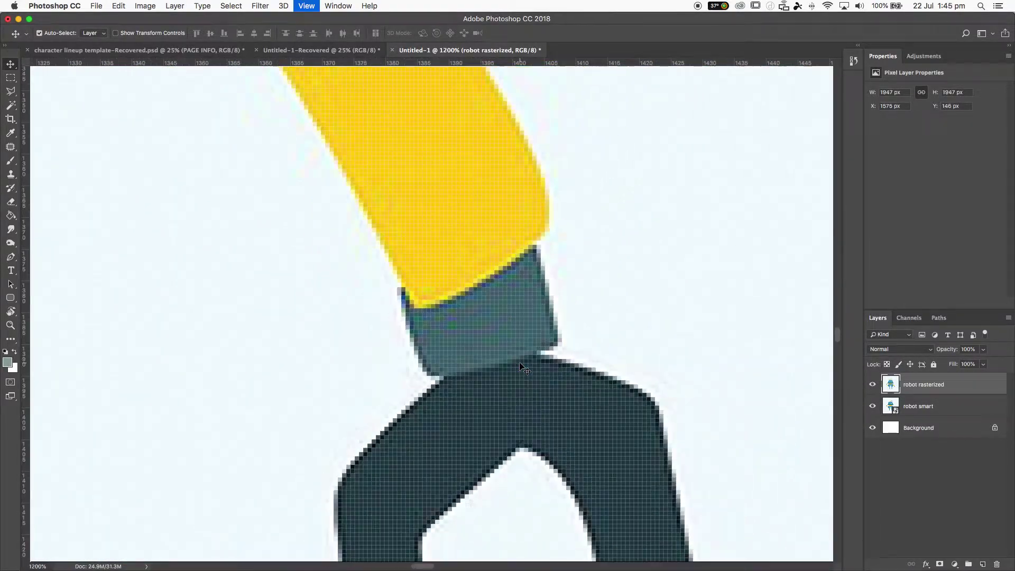
key("super+minus")
key("super+minus")
key("super+minus")
key("super+minus")
key("super+minus")
key("super+minus")
key("super+minus")
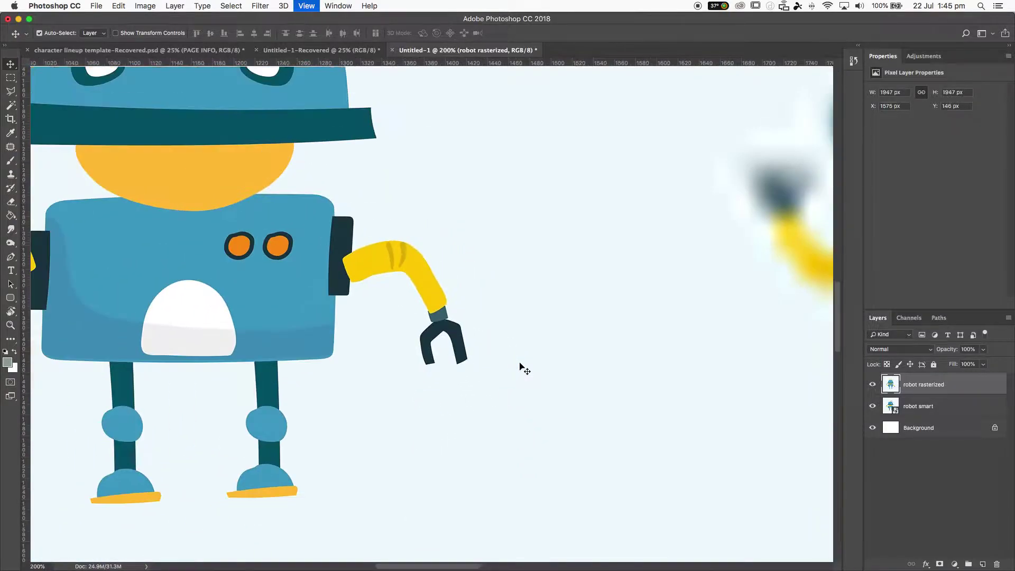
key("super+minus")
key("super+minus")
key("super+minus")
key("super+minus")
key("super+minus")
key("super+plus")
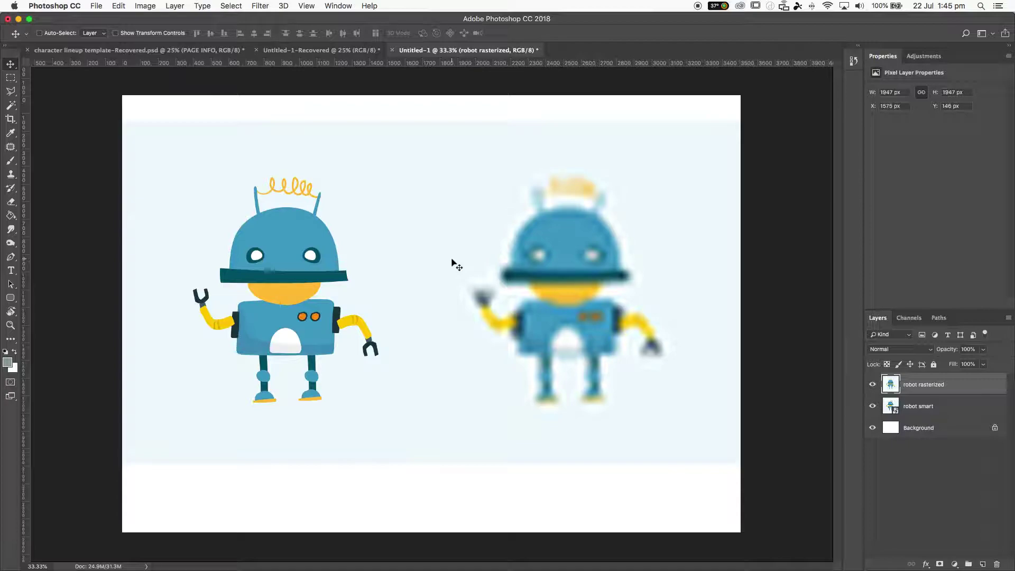
- Delete the robot rasterized layer
left_click(914, 406)
left_click(921, 379)
key("BackSpace")
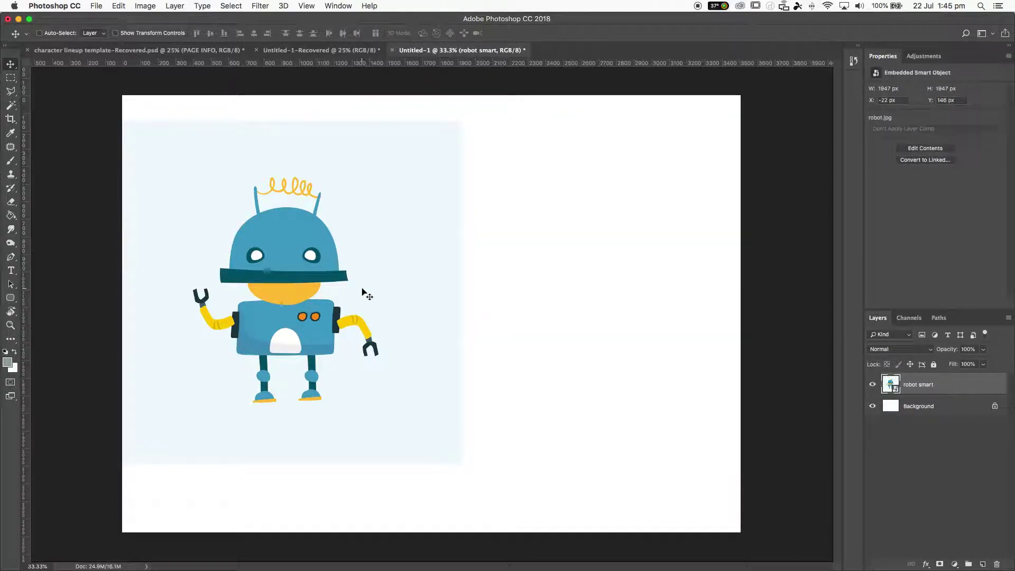
- Move the robot smart layer to X 489 px, Y -8 px and enlarge it to 2493 x 2493 px
key("super+minus")
key("super+minus")
left_click_drag(295, 288, 363, 270)
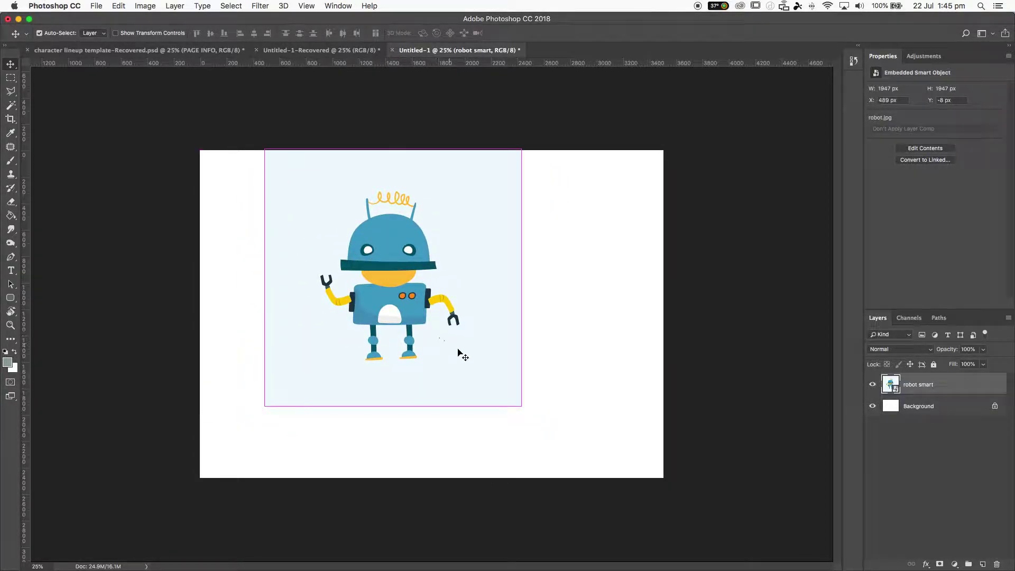
key("super+t")
left_click_drag(523, 407, 607, 465)
key("Return")
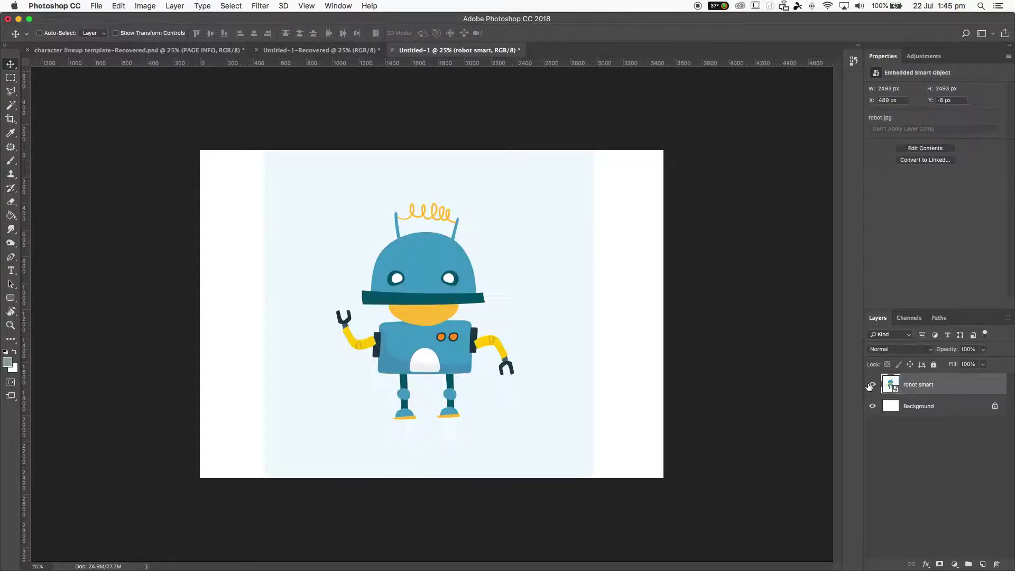
- Duplicate the robot smart layer and hide the original
left_click_drag(974, 392, 983, 558)
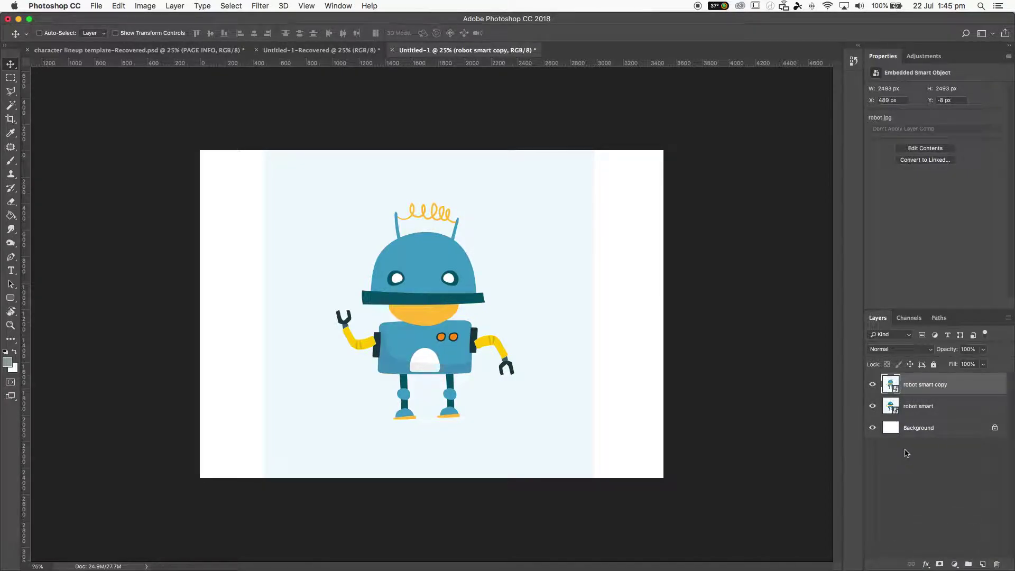
left_click(872, 406)
- Select most of the robot's head with a rectangular marquee, adding a rectangle over the antenna coil and subtracting a narrow one beside the right eye
left_click(11, 65)
left_click(10, 80)
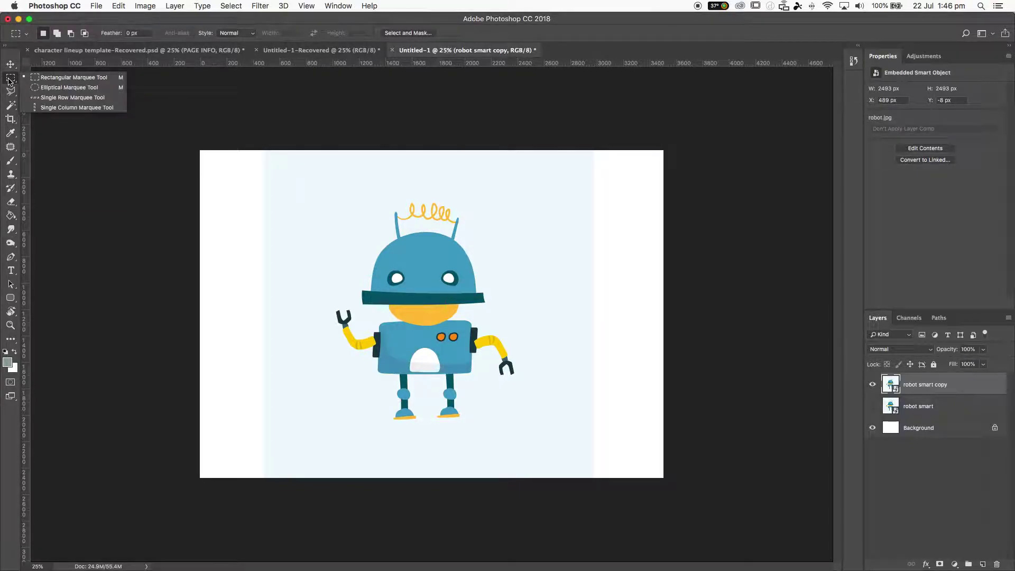
left_click(10, 66)
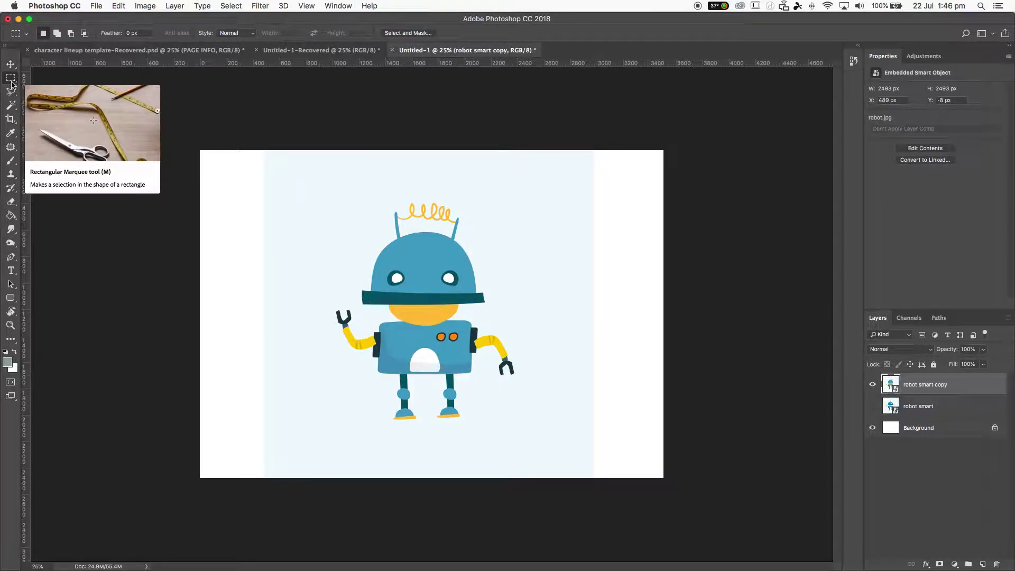
left_click(11, 82)
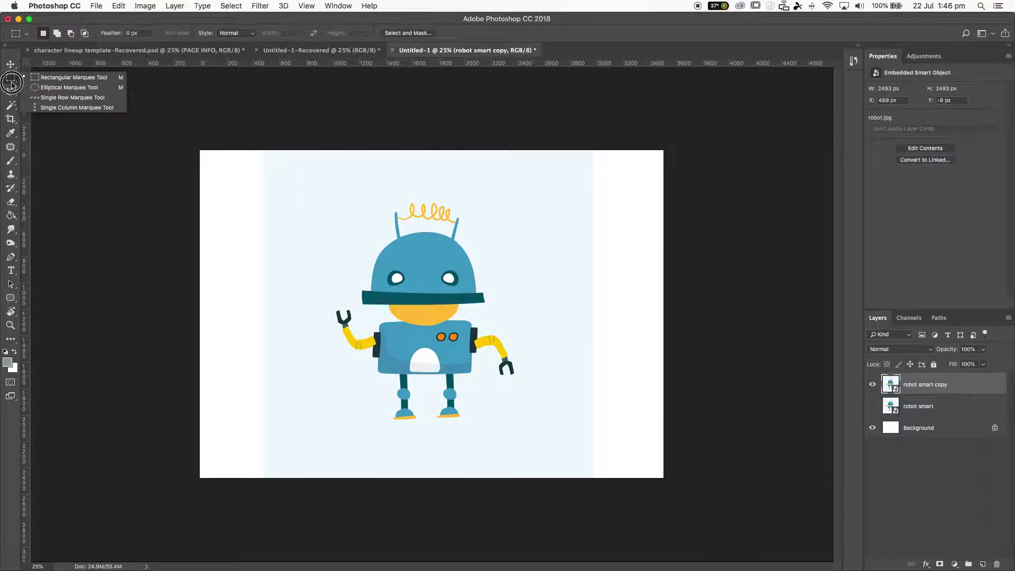
mouse_move(12, 83)
left_mouse_down()
mouse_move(56, 81)
mouse_move(58, 117)
mouse_move(8, 58)
mouse_move(11, 85)
mouse_move(48, 84)
mouse_move(10, 79)
mouse_move(32, 82)
left_mouse_up()
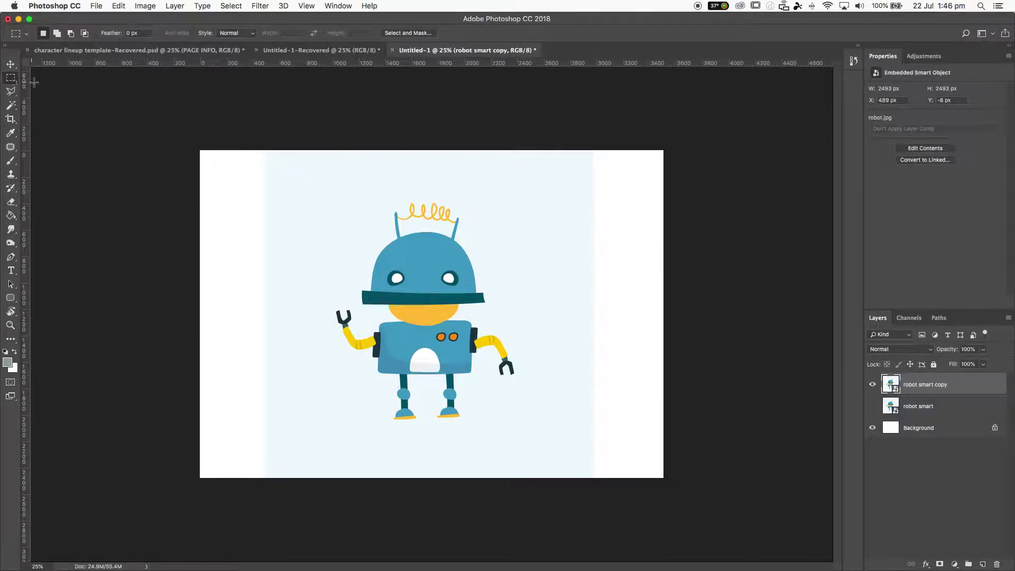
left_click_drag(394, 247, 498, 327)
mouse_move(435, 294)
left_mouse_down()
mouse_move(411, 255)
mouse_move(424, 358)
mouse_move(411, 297)
mouse_move(433, 268)
mouse_move(423, 259)
mouse_move(424, 283)
left_mouse_up()
key("shift")
left_click_drag(406, 192, 438, 273)
key("alt")
left_click_drag(461, 268, 470, 298)
- Add an elliptical area at the head's upper left to the selection and subtract another ellipse around the left eye
left_click_drag(10, 78, 51, 89)
left_click_drag(346, 221, 408, 267)
key("alt")
right_click(503, 242)
left_click(522, 238)
left_click_drag(522, 227, 500, 216)
key("alt")
- Try to move the selected head area of the smart object, and rasterize the robot smart copy layer
left_click(10, 67)
mouse_move(398, 280)
left_mouse_down()
mouse_move(331, 254)
mouse_move(397, 280)
left_mouse_up()
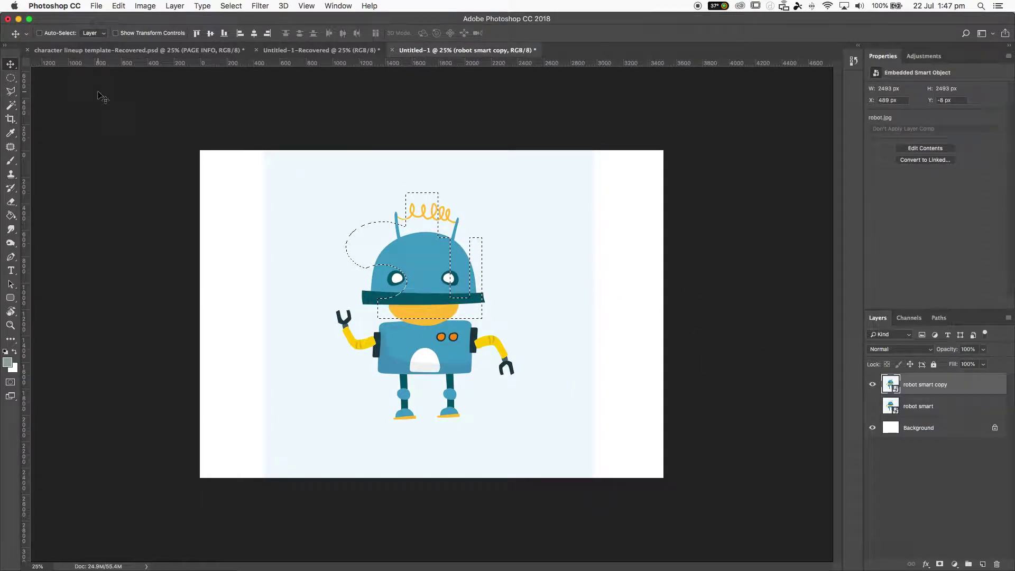
right_click(893, 386)
left_click(916, 388)
right_click(925, 392)
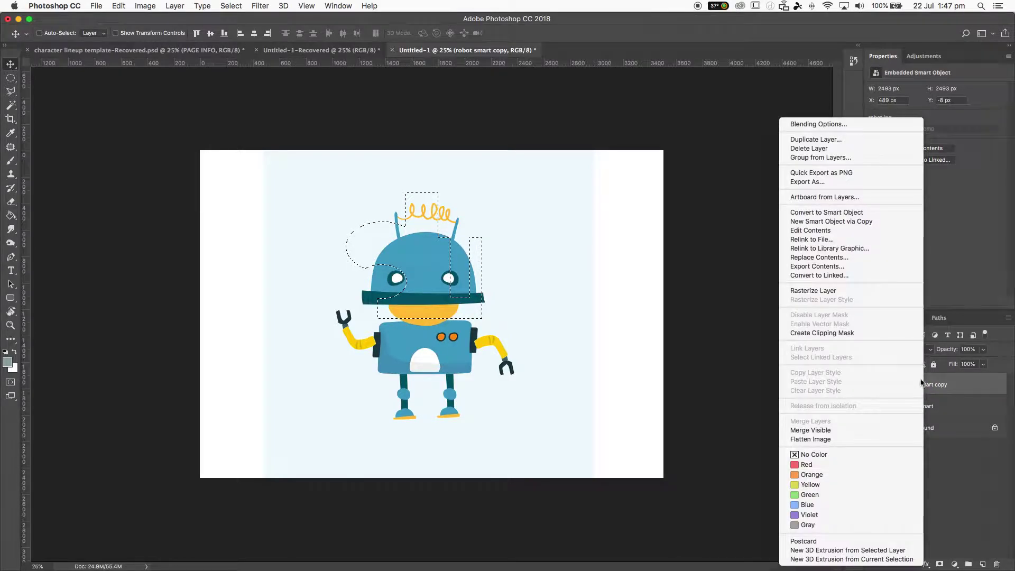
left_click(827, 295)
- Try moving the selected head area to the right on the rasterized layer and deselecting it, and undo both changes
left_click_drag(438, 275, 502, 272)
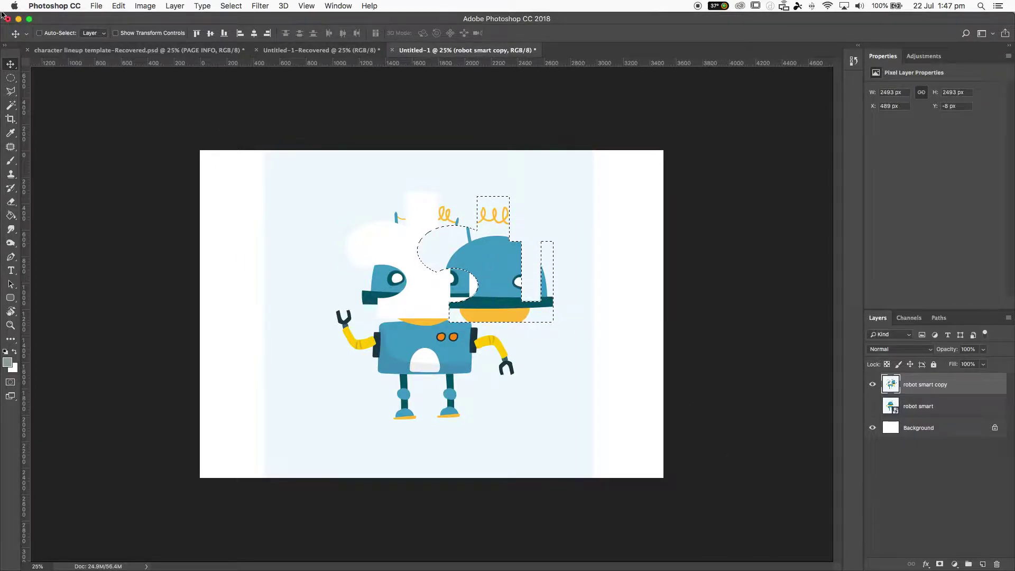
key("super+d")
key("alt+super+z")
key("alt+super+z")
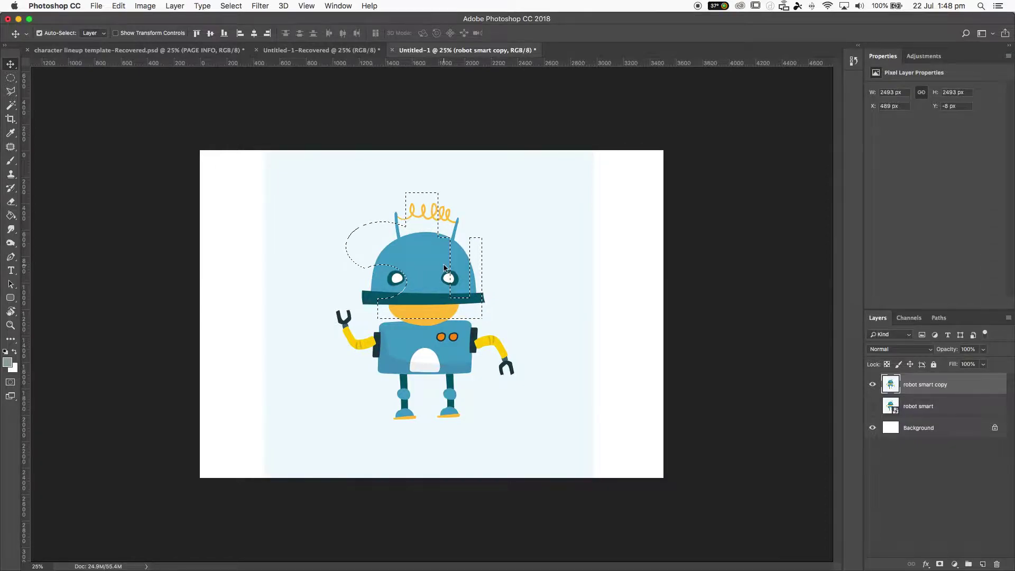
- Copy the selected head area to a new layer and move the copied piece to the canvas's upper-left area
key("super+j")
left_click_drag(449, 277, 261, 246)
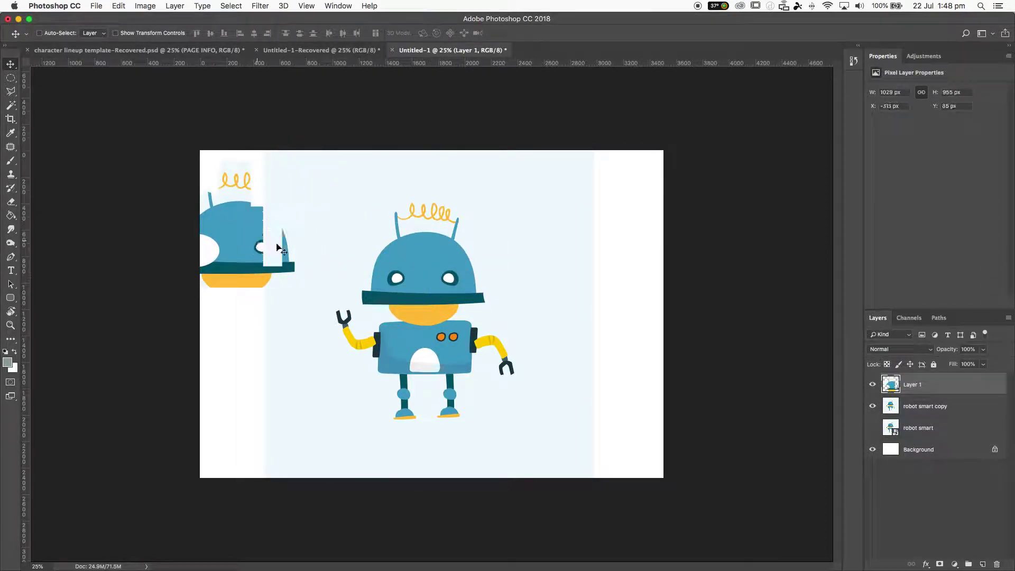
- Undo the move of the copied head piece and step back to the active head selection on the robot smart copy layer
key("super+z")
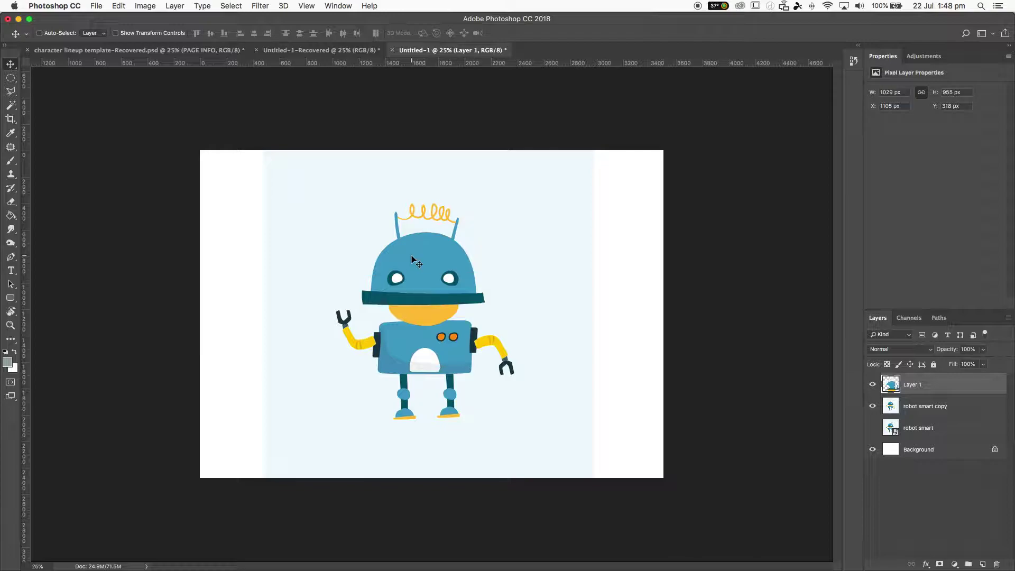
key("super+z")
key("super+z")
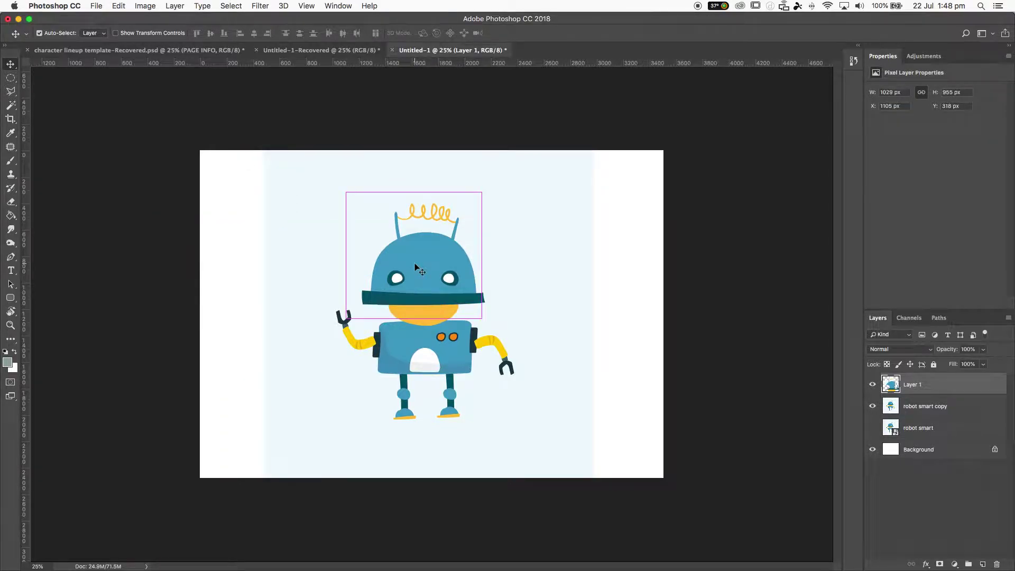
key("super+alt+z")
key("super+alt+z")
key("super+alt+z")
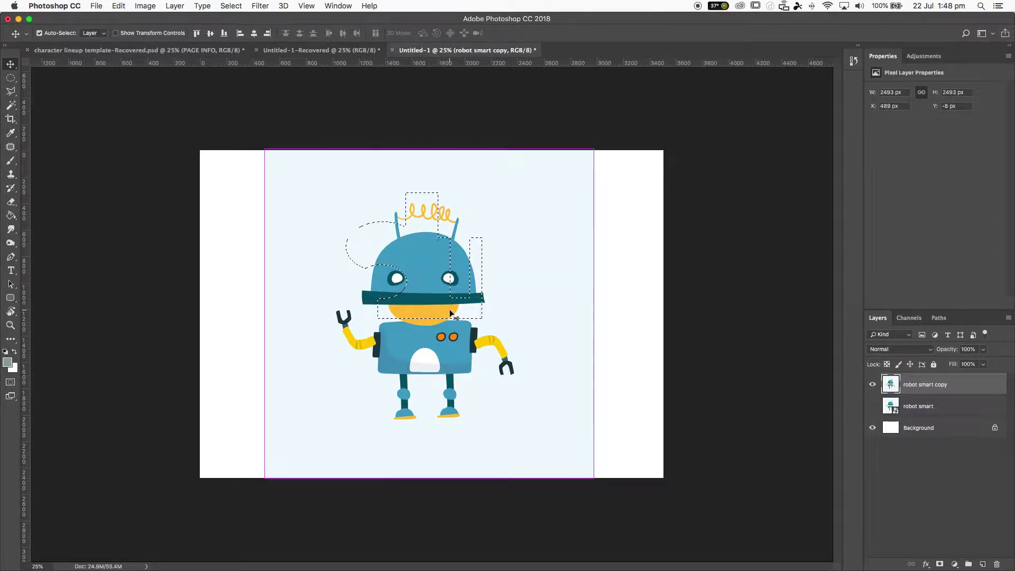
- Copy the selected head area to a new layer again, try moving the copy to the left, and undo the move
key("super+j")
left_click_drag(447, 312, 302, 268)
key("super+z")
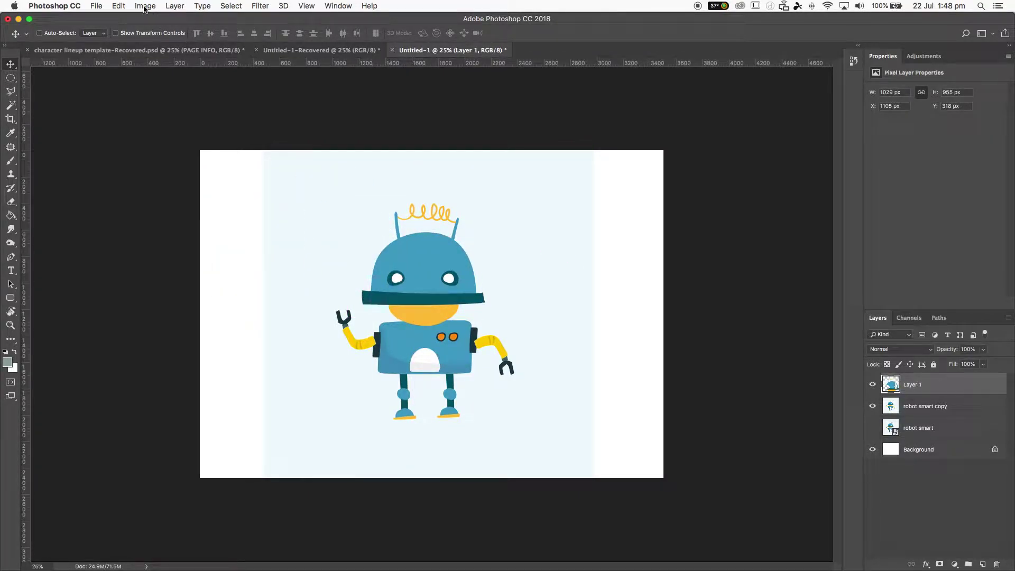
- Check the Paste Special options and step back in the history to remove the copied head layer and the selection
left_click(144, 7)
left_click(144, 7)
left_click(120, 7)
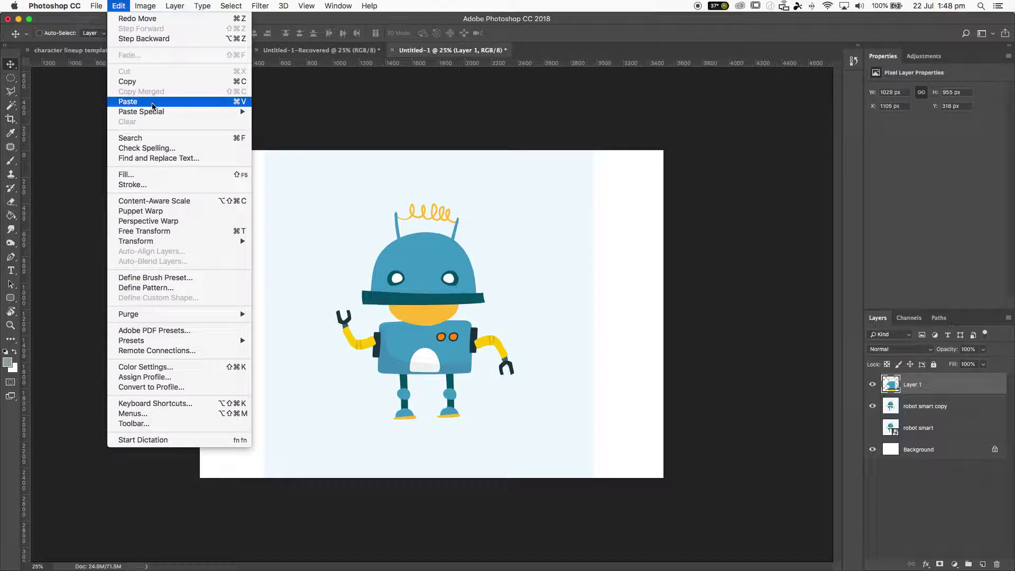
mouse_move(155, 113)
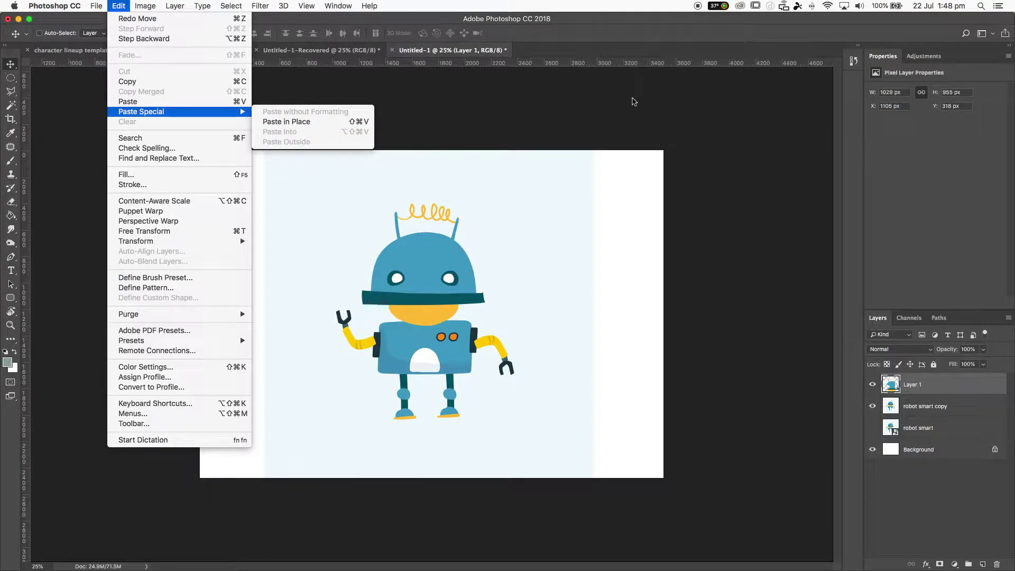
left_click(638, 105)
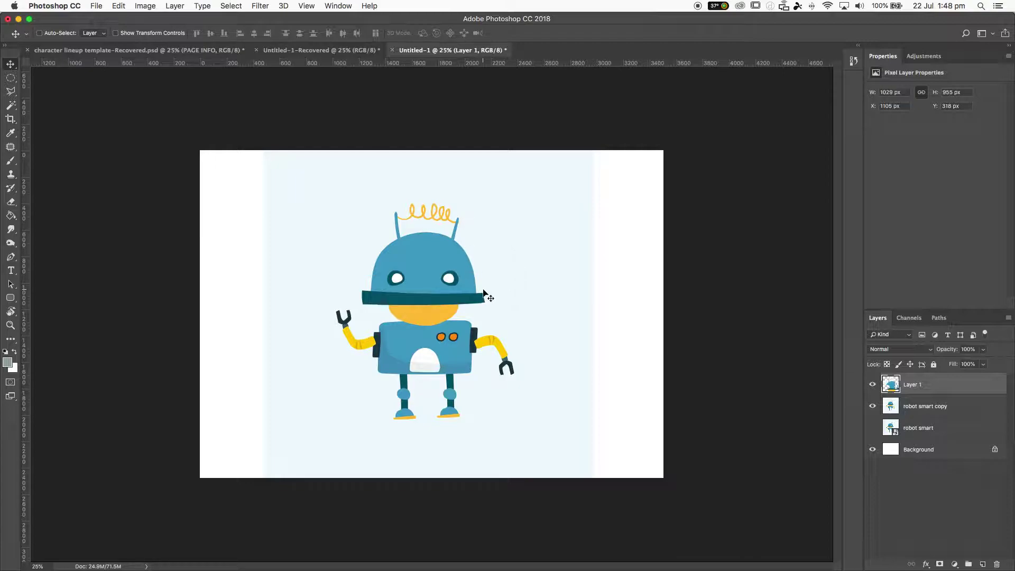
left_click(120, 5)
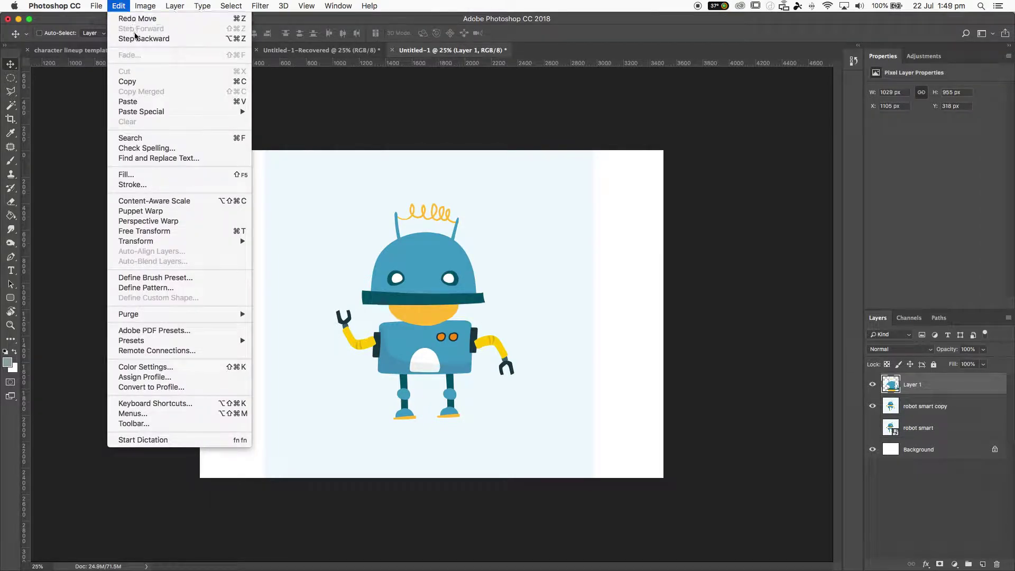
left_click(225, 41)
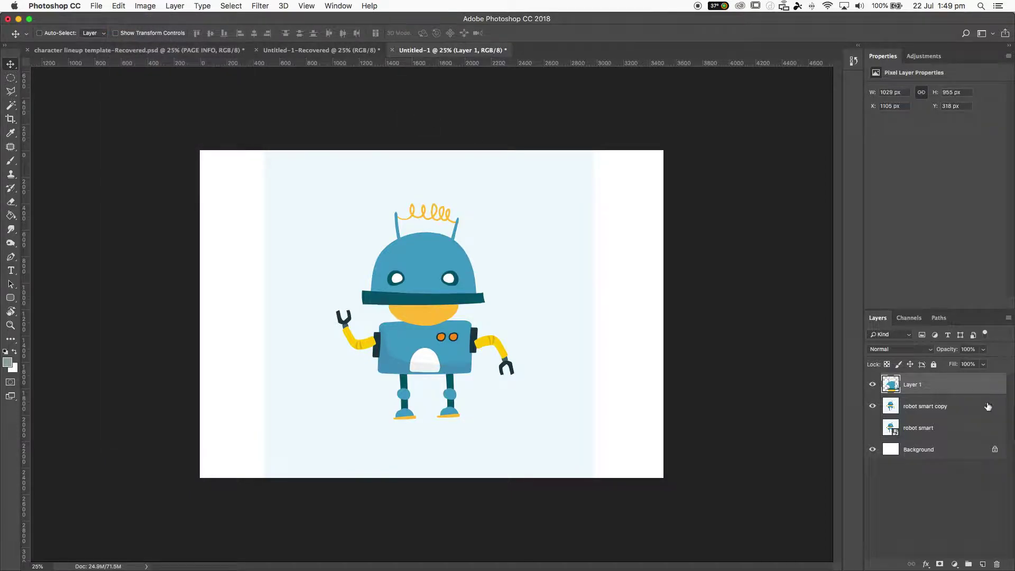
key("super+alt+z")
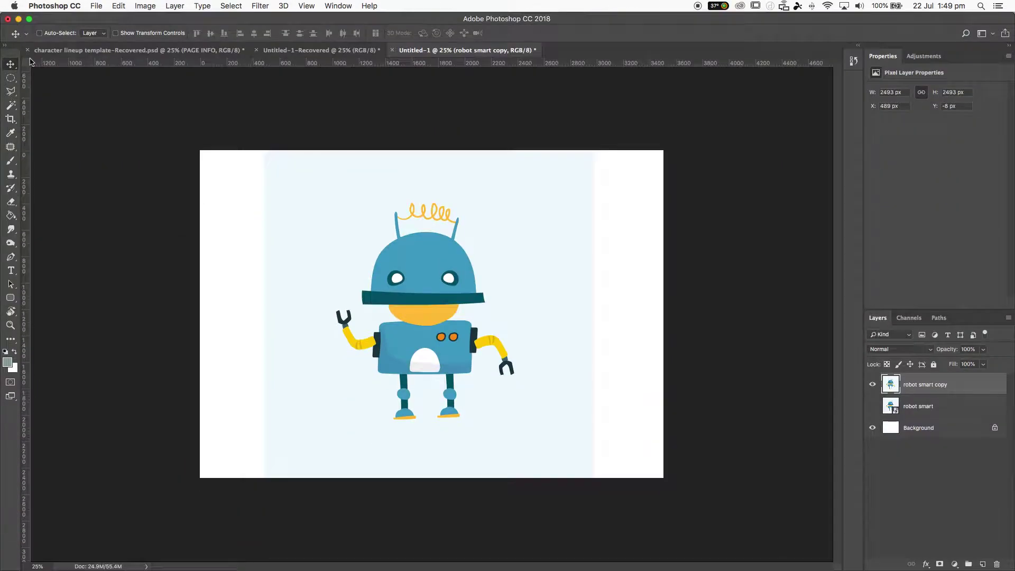
left_click(11, 78)
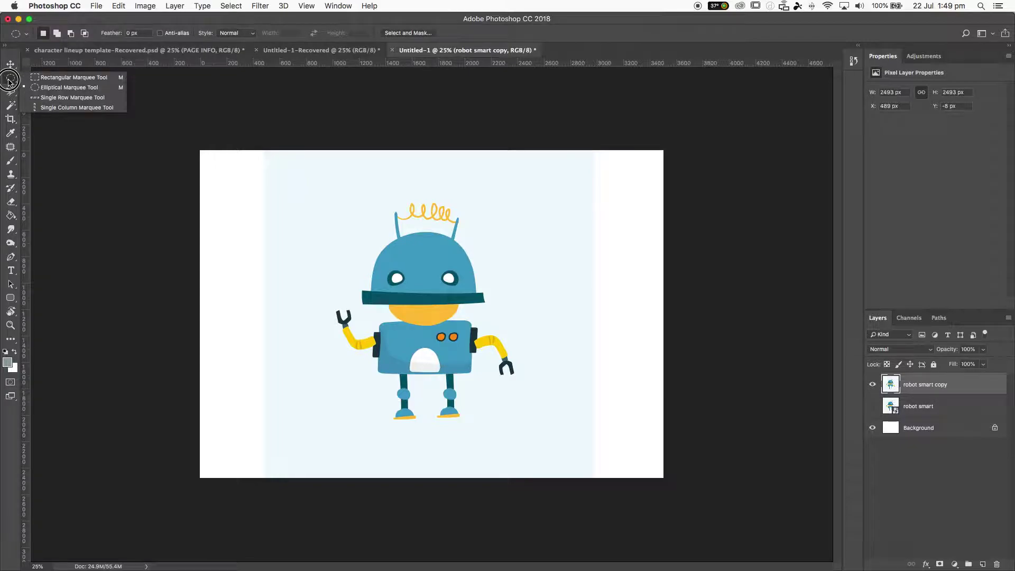
left_click(53, 86)
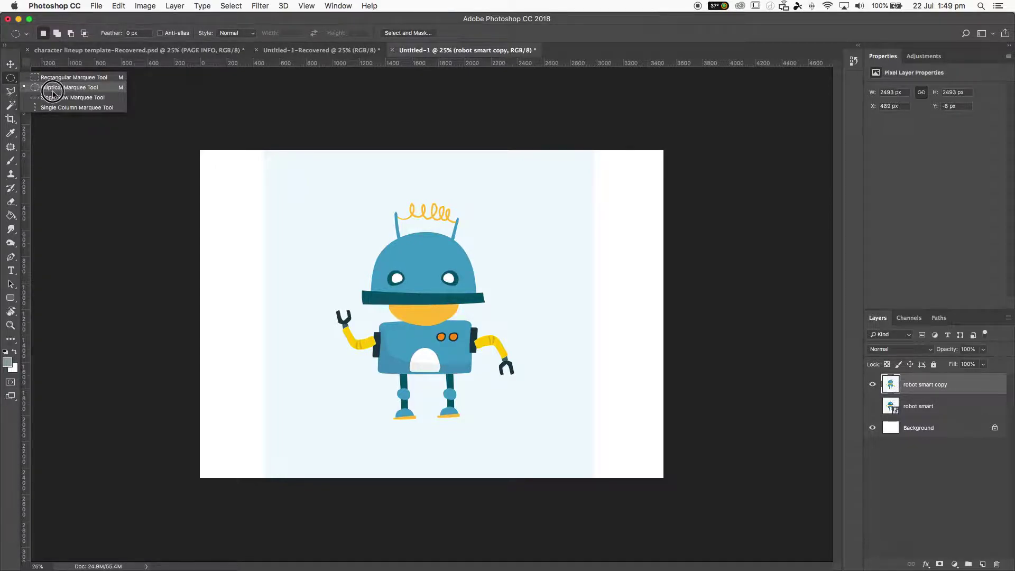
left_click(11, 82)
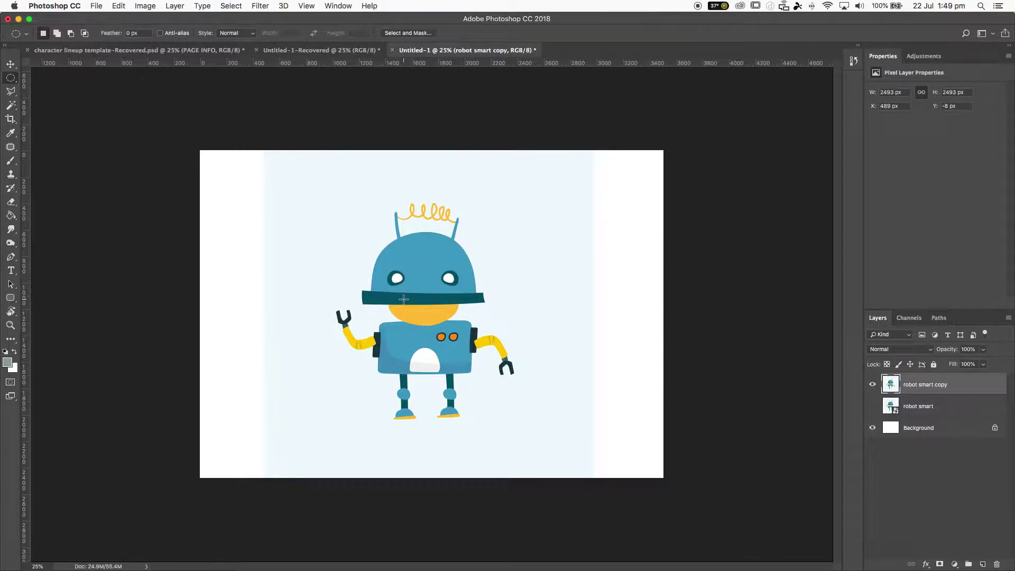
- Outline the robot's head and antennae with the Lasso tool, adding the head's right side and subtracting a small loop above the eyes
left_click(11, 93)
mouse_move(11, 93)
left_mouse_down()
mouse_move(46, 103)
mouse_move(12, 91)
mouse_move(101, 94)
mouse_move(102, 104)
mouse_move(101, 92)
mouse_move(102, 111)
mouse_move(102, 95)
mouse_move(76, 96)
mouse_move(129, 96)
mouse_move(52, 91)
mouse_move(58, 111)
mouse_move(22, 93)
mouse_move(68, 94)
left_mouse_up()
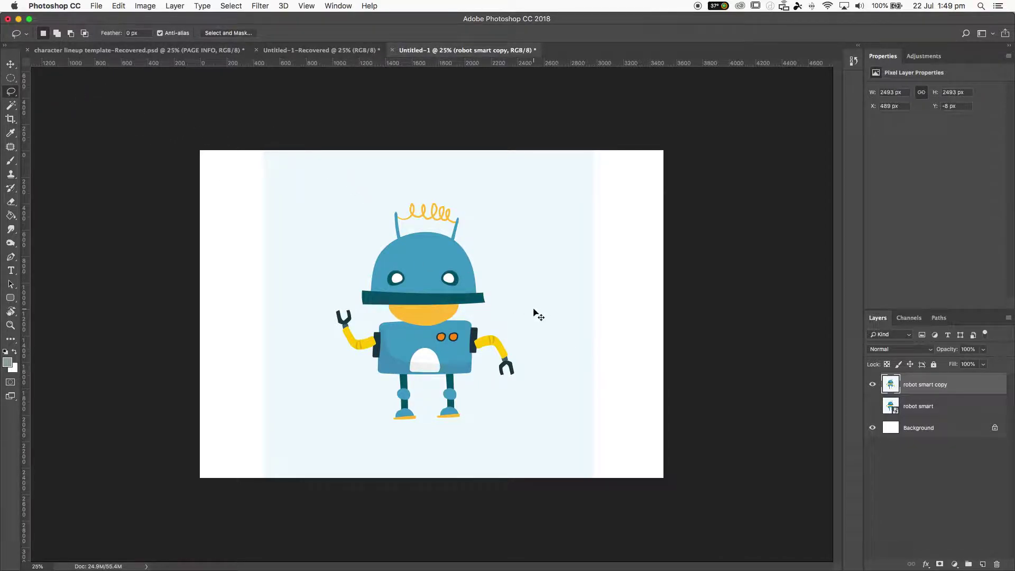
key("super+equal")
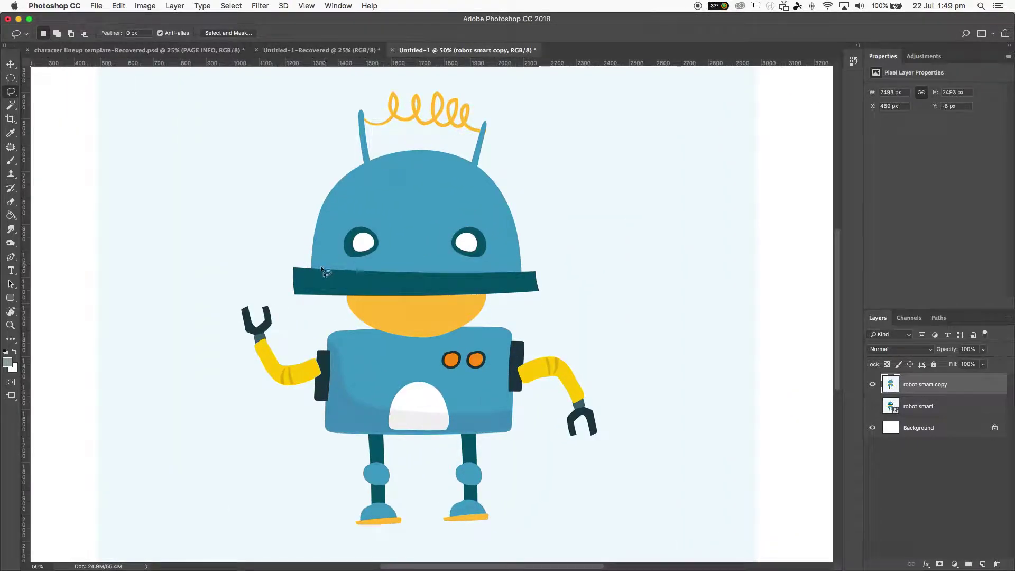
mouse_move(312, 272)
left_mouse_down()
mouse_move(329, 198)
mouse_move(365, 171)
mouse_move(363, 116)
mouse_move(371, 160)
mouse_move(445, 158)
mouse_move(472, 169)
mouse_move(483, 123)
mouse_move(478, 171)
left_mouse_up()
key("shift")
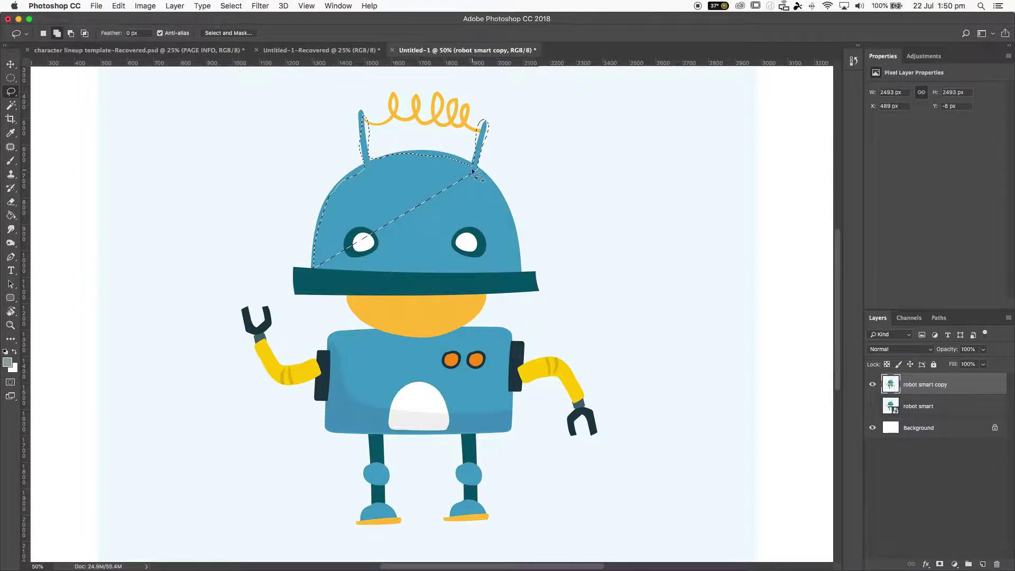
mouse_move(491, 179)
left_mouse_down()
mouse_move(517, 245)
mouse_move(517, 273)
mouse_move(506, 277)
mouse_move(363, 265)
mouse_move(349, 247)
left_mouse_up()
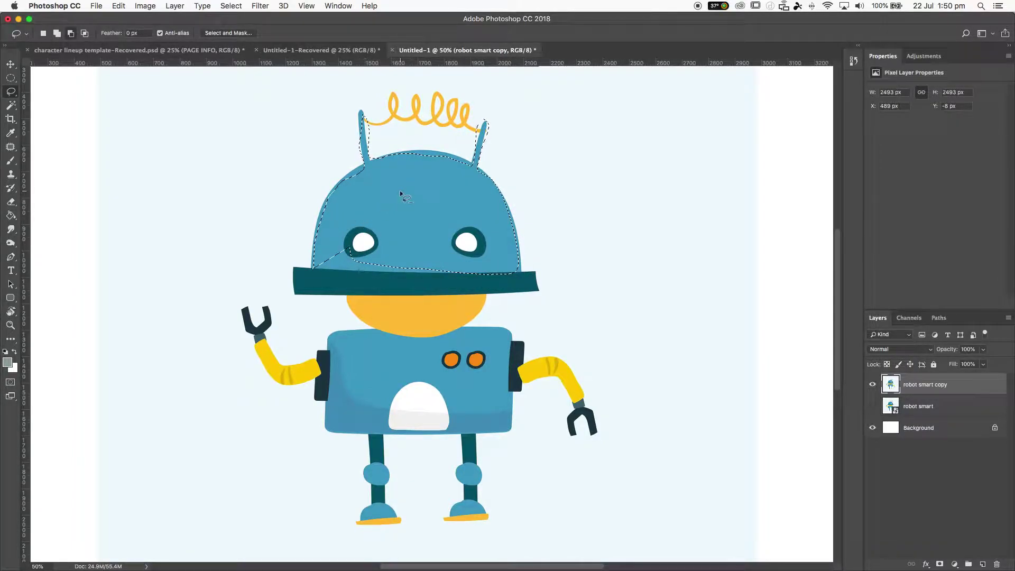
mouse_move(413, 199)
left_mouse_down()
mouse_move(460, 216)
mouse_move(416, 209)
left_mouse_up()
- Replace the head selection with a Polygonal Lasso selection tracing the bottom edge and lower-right side of the robot's body
left_click(11, 97)
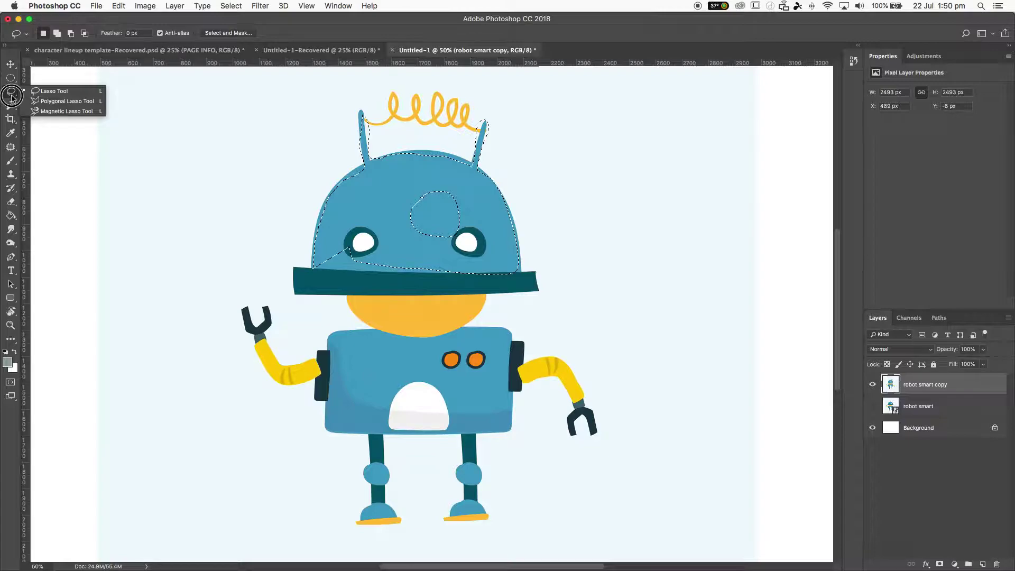
left_click_drag(11, 97, 48, 106)
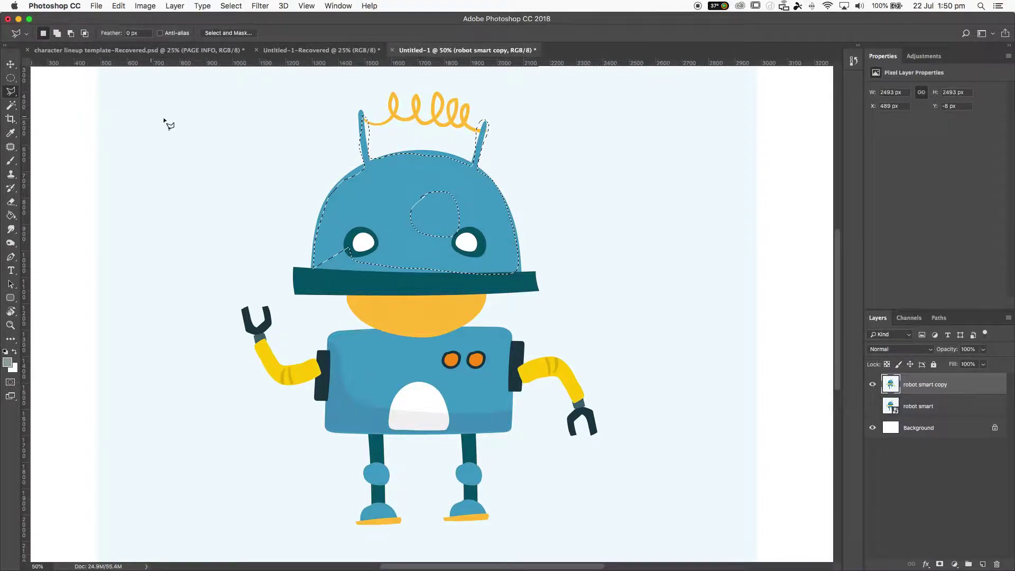
left_click(261, 136)
key("Escape")
left_click(312, 269)
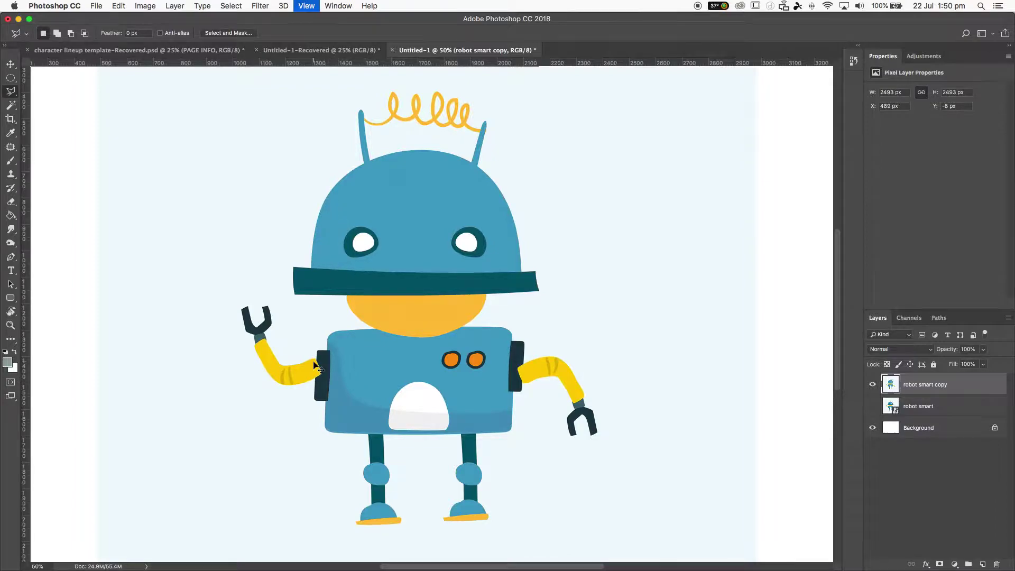
key("super+plus")
scroll(313, 360, "down", 2)
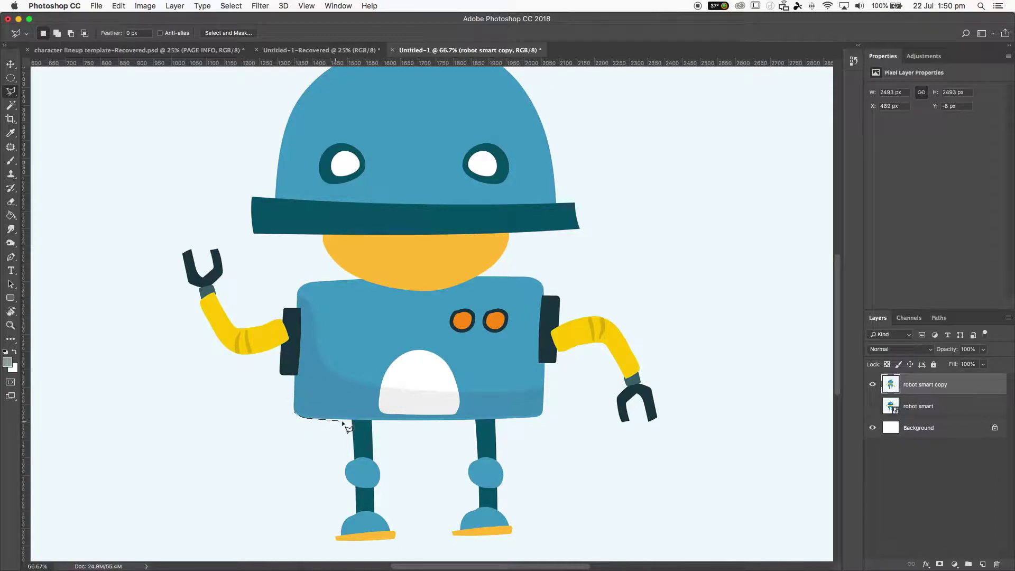
scroll(401, 423, "up", 3)
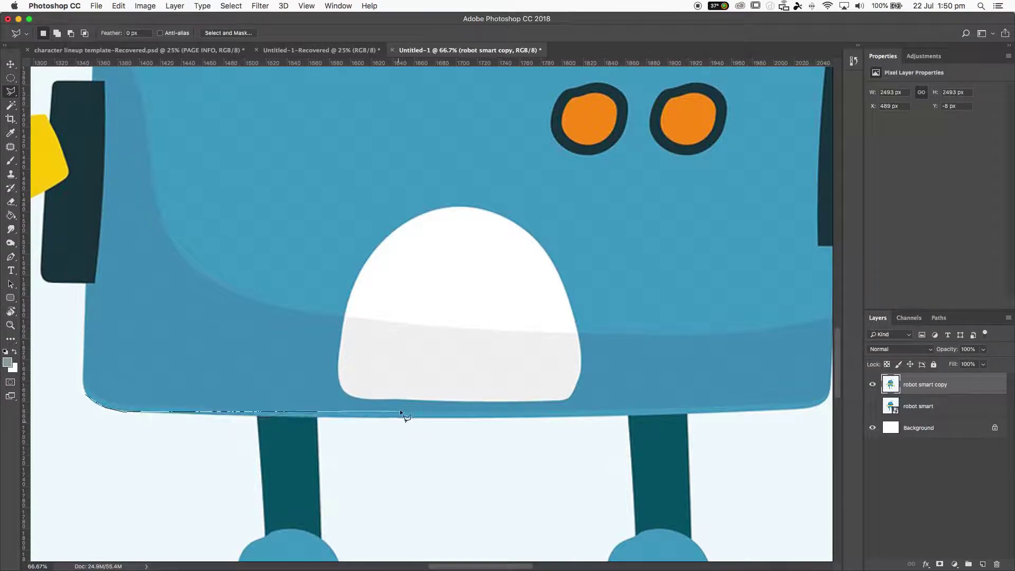
left_click(351, 419)
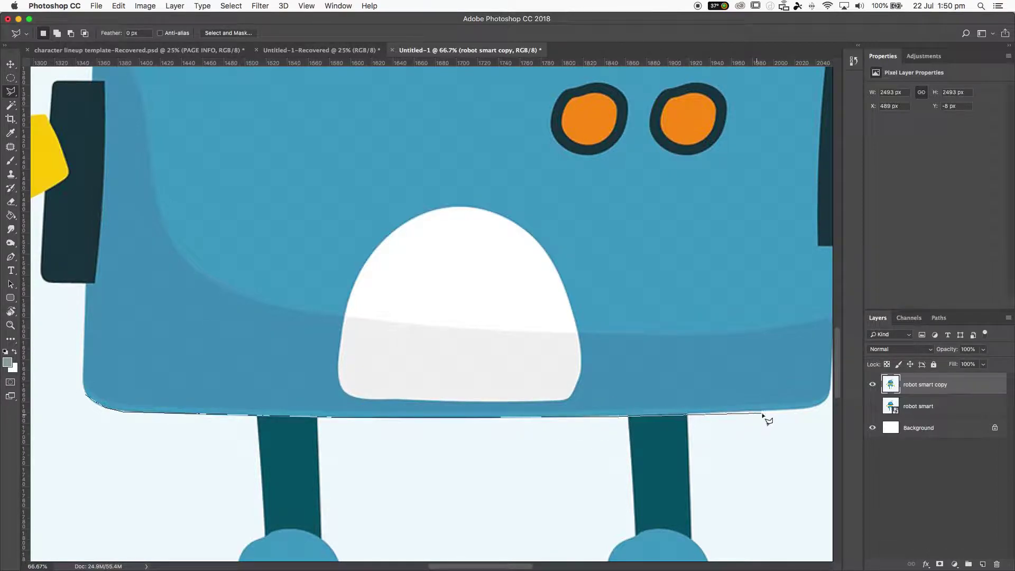
mouse_move(763, 412)
left_mouse_down()
mouse_move(630, 449)
mouse_move(432, 458)
left_mouse_up()
key("super+r")
left_click_drag(482, 419, 488, 275)
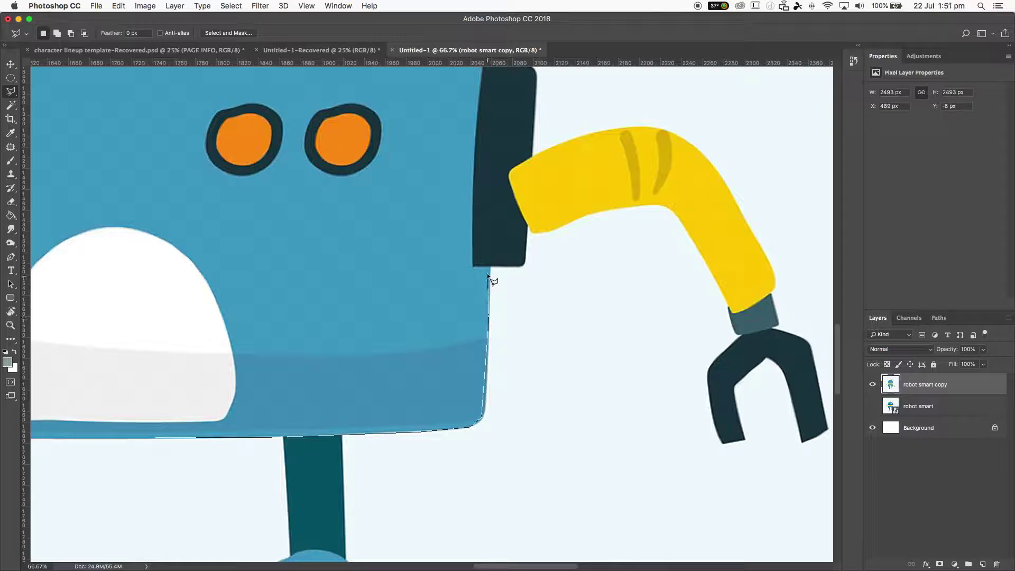
double_click(487, 271)
key("super+r")
left_click_drag(344, 345, 591, 294)
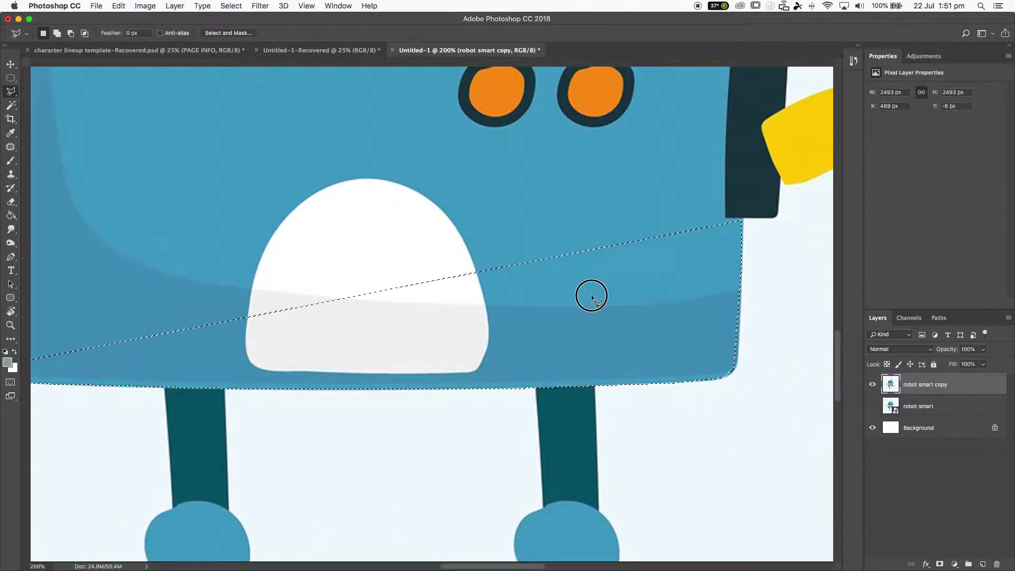
- Add a polygonal area at the body's right side, reaching over the dark arm joint, to the selection
scroll(414, 313, "right", 10)
key("super+r")
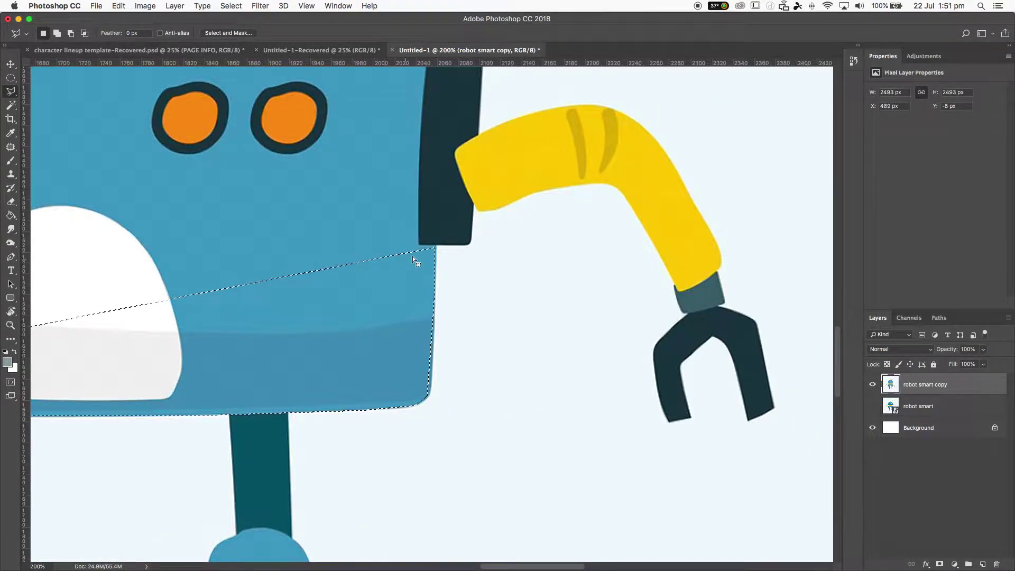
key("shift")
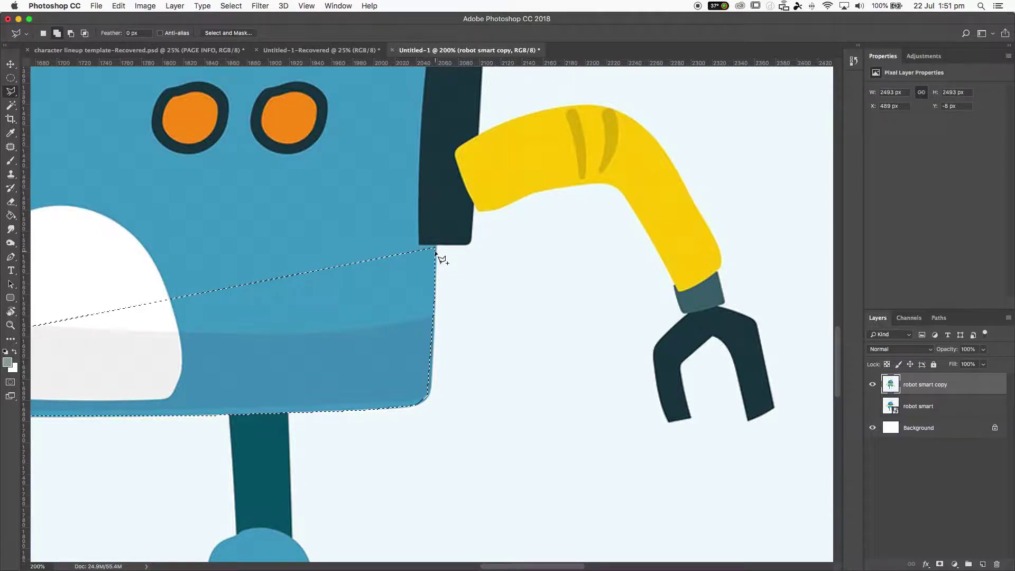
left_click(435, 247, "shift")
left_click(229, 260)
left_click(227, 320)
double_click(382, 341)
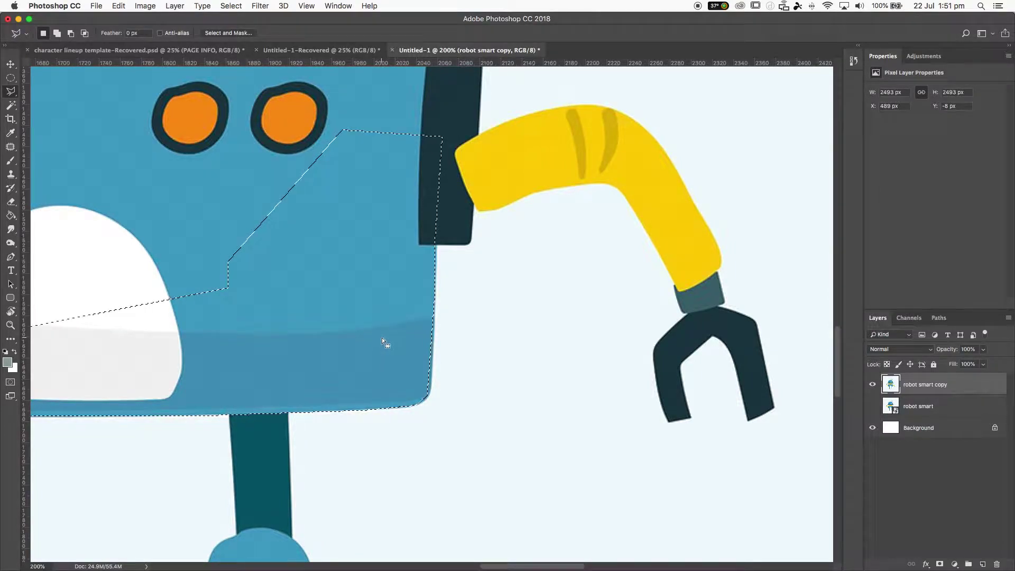
- Try subtracting a polygonal area at the body's lower-right edge from the selection
left_click(427, 277, "alt")
left_click(498, 278)
left_click(494, 356)
left_click(273, 340)
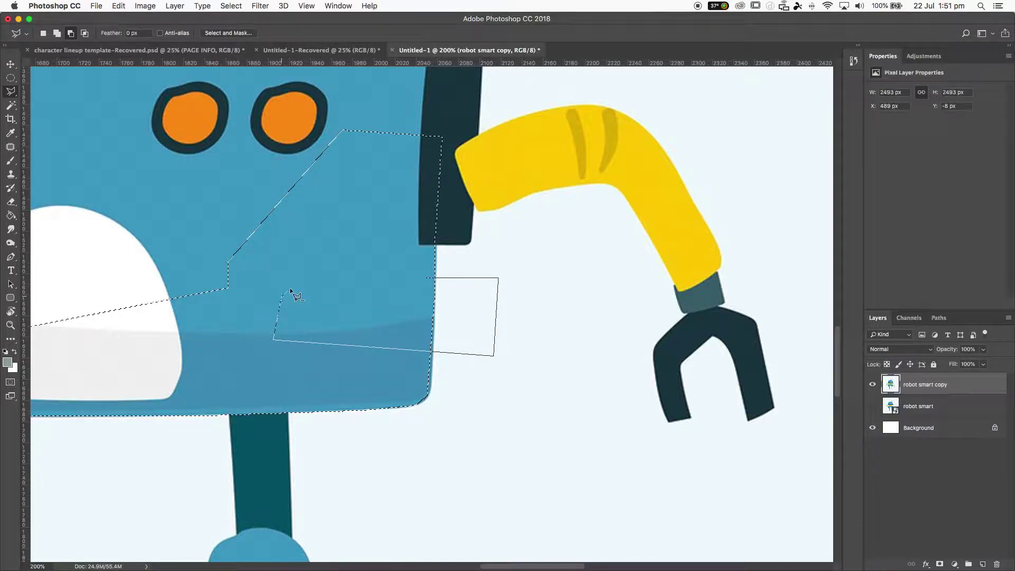
double_click(314, 277)
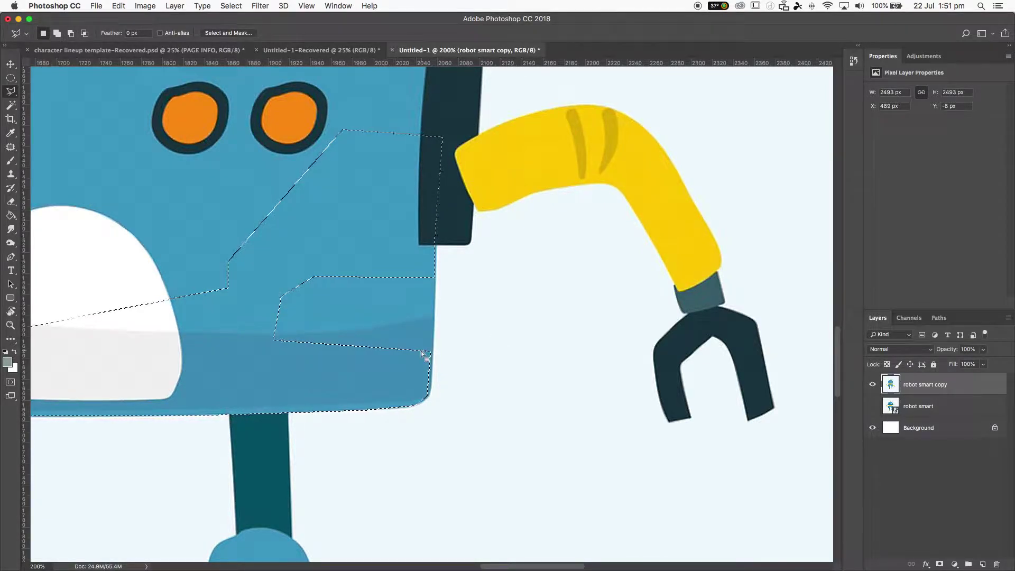
- Deselect the area and trace the body's right and bottom edges with the Magnetic Lasso tool, starting below the right arm joint
scroll(421, 353, "down", 4)
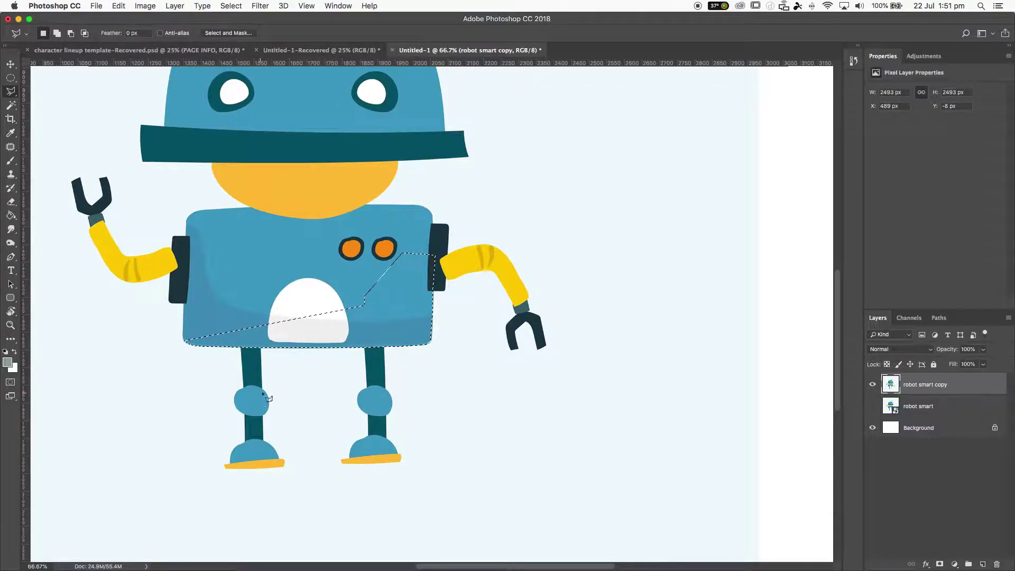
left_click_drag(10, 91, 37, 111)
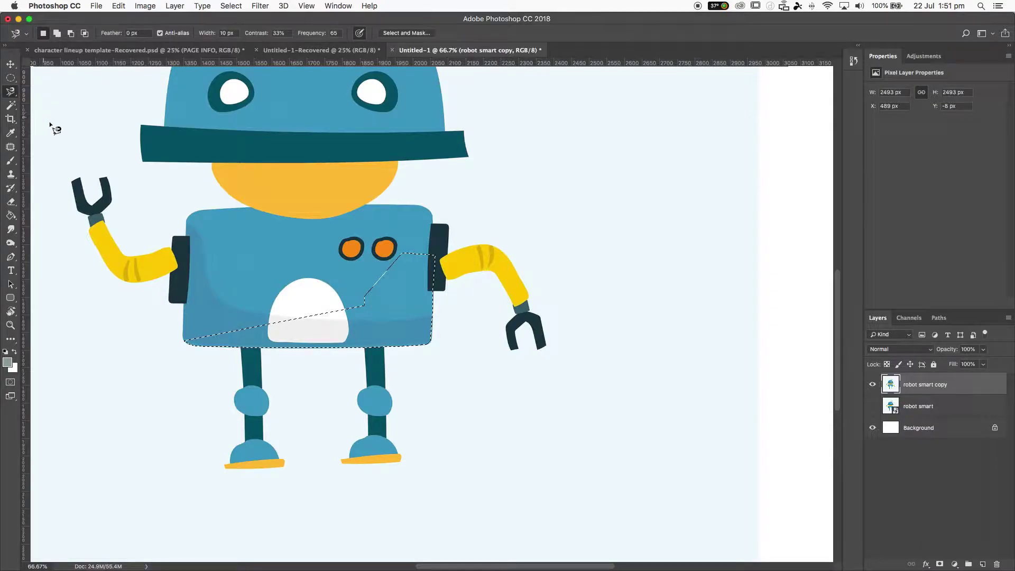
key("super+d")
key("super+equal")
key("super+equal")
key("super+equal")
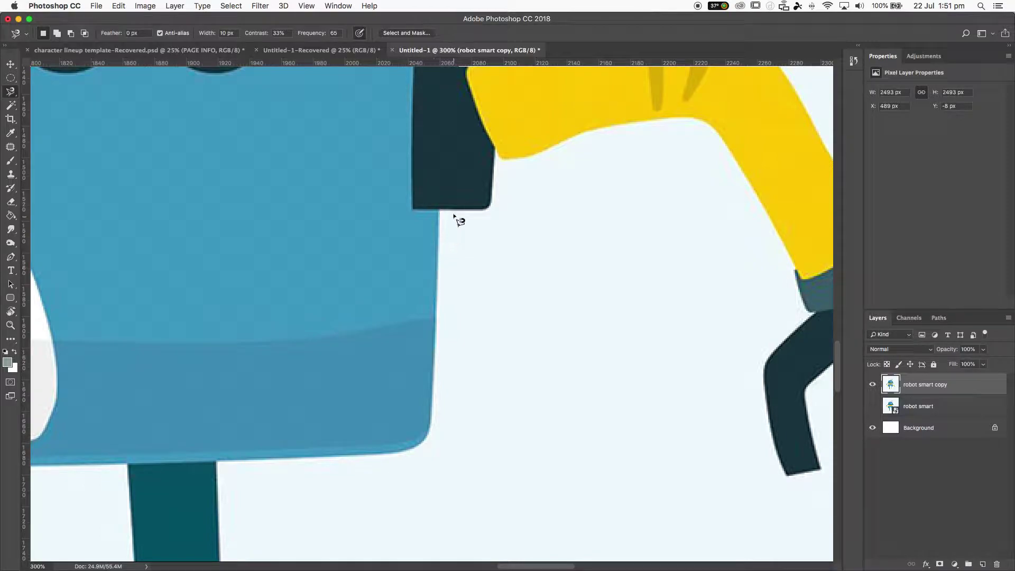
left_click(439, 211)
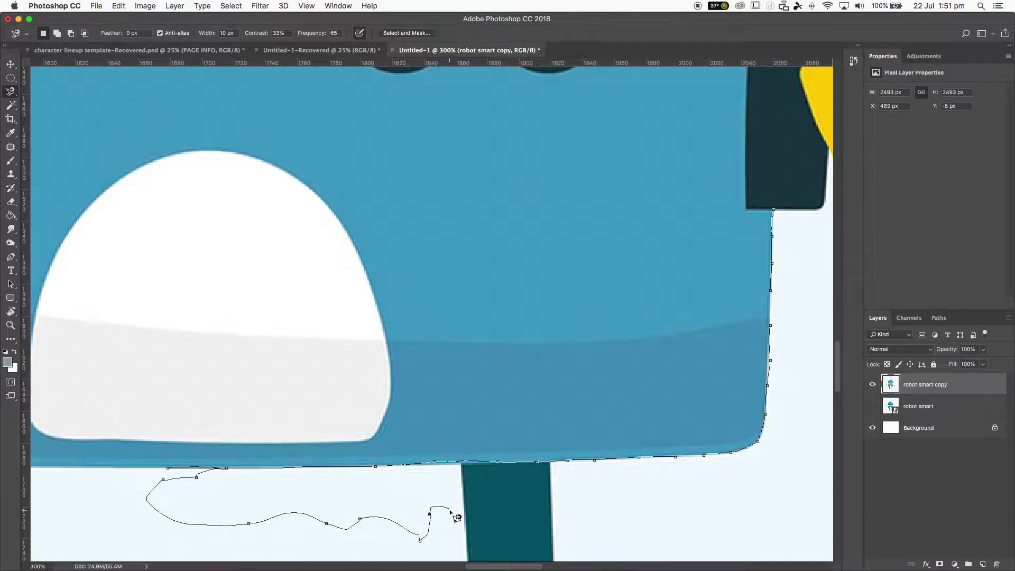
- Remove the stray anchor points of the magnetic outline that strayed below the robot's body
key("BackSpace")
key("BackSpace")
key("BackSpace")
key("BackSpace")
key("BackSpace")
key("BackSpace")
key("BackSpace")
key("BackSpace")
key("BackSpace")
key("BackSpace")
key("BackSpace")
key("BackSpace")
key("BackSpace")
key("BackSpace")
key("BackSpace")
key("BackSpace")
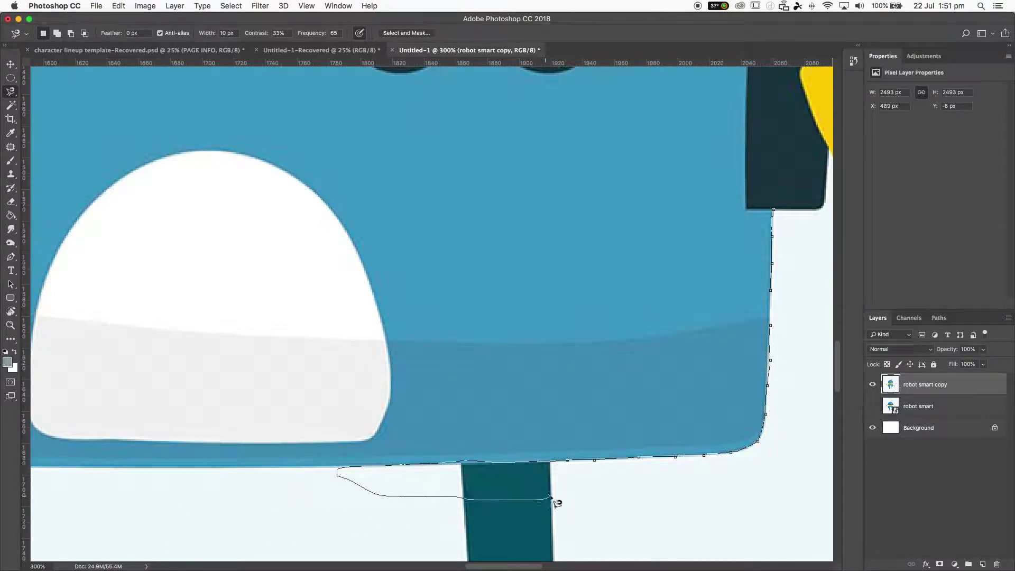
- Remove the remaining anchor points along the body's bottom and right edges to discard the magnetic outline
key("BackSpace")
key("BackSpace")
key("BackSpace")
key("BackSpace")
key("BackSpace")
key("BackSpace")
key("BackSpace")
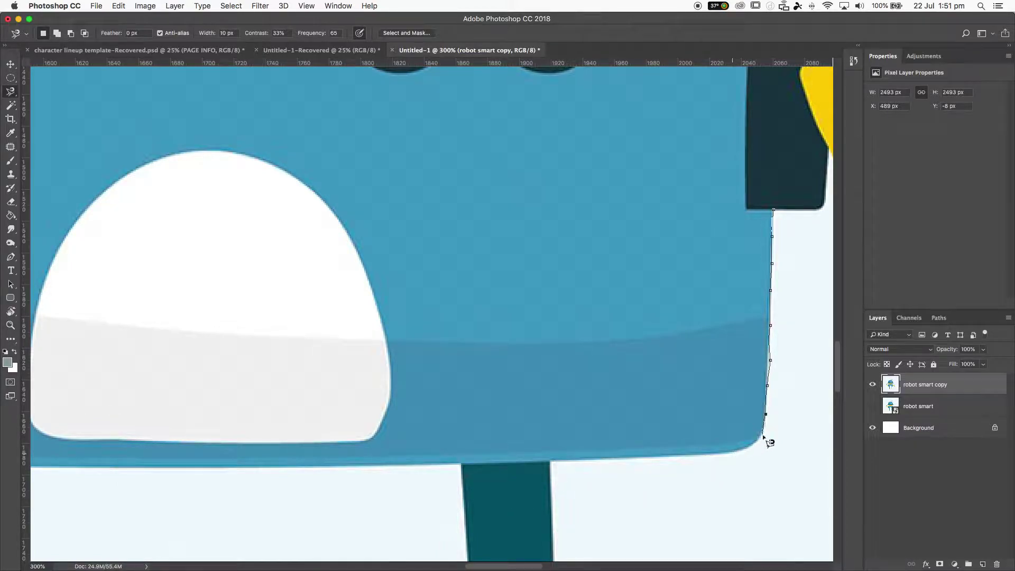
key("BackSpace")
key("BackSpace")
key("BackSpace")
key("BackSpace")
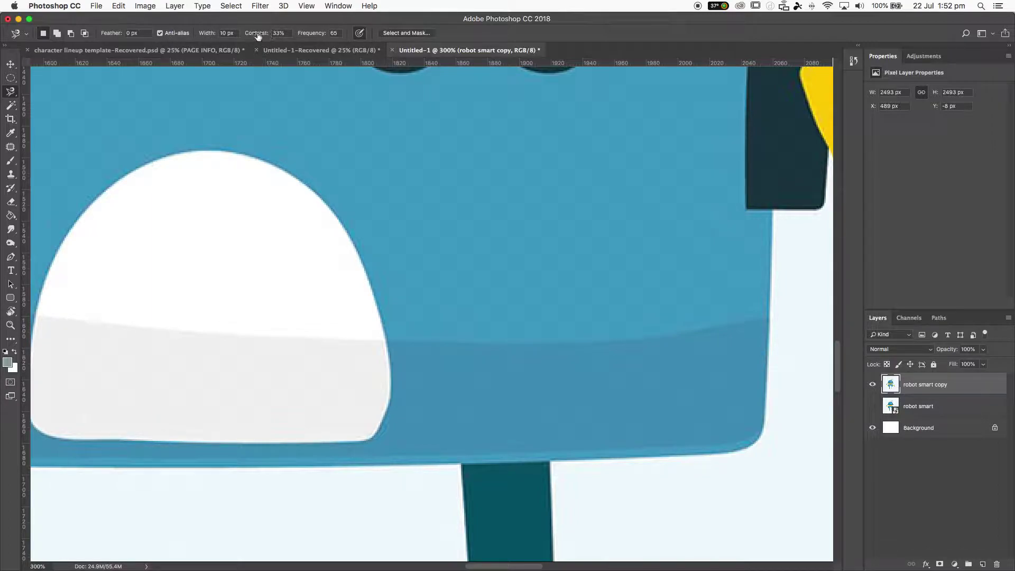
- Set the Magnetic Lasso's frequency to 27 and keep it as the chosen lasso variant
mouse_move(300, 38)
left_mouse_down()
mouse_move(334, 34)
mouse_move(296, 38)
mouse_move(305, 40)
left_mouse_up()
mouse_move(9, 94)
left_mouse_down()
mouse_move(44, 112)
mouse_move(11, 93)
left_mouse_up()
key("super+minus")
key("super+minus")
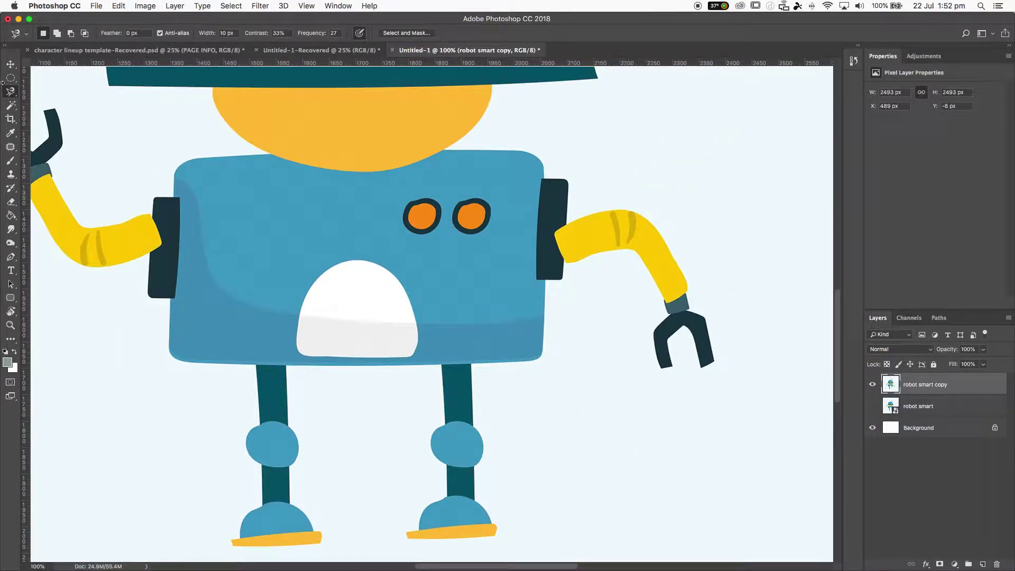
left_click_drag(197, 197, 358, 241)
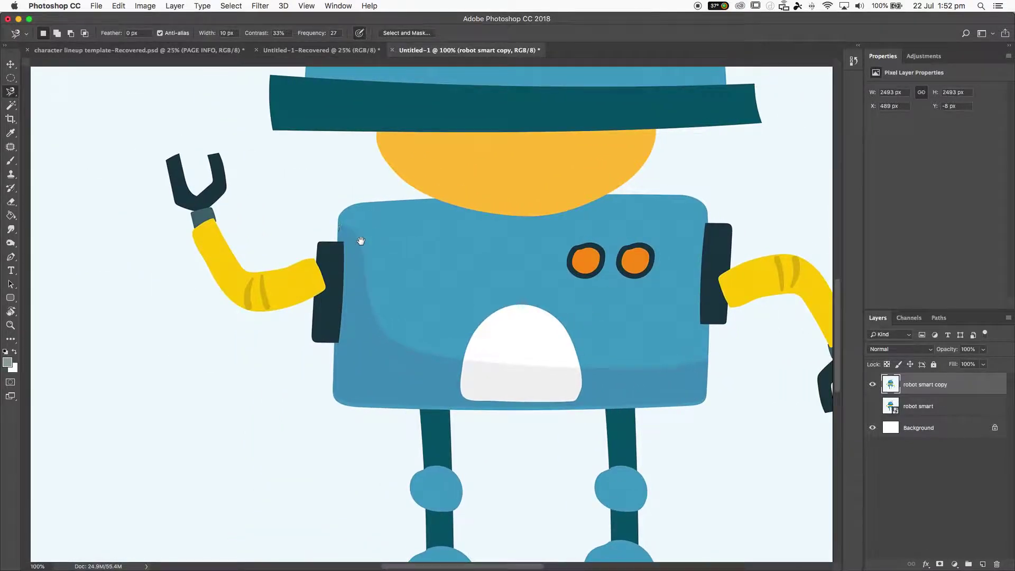
left_click(12, 93)
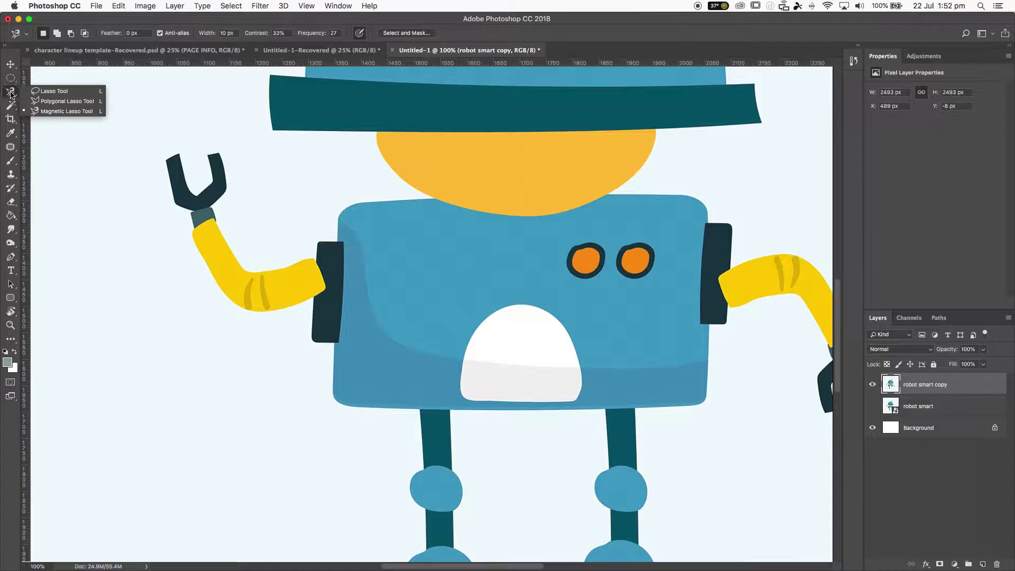
left_click(43, 110)
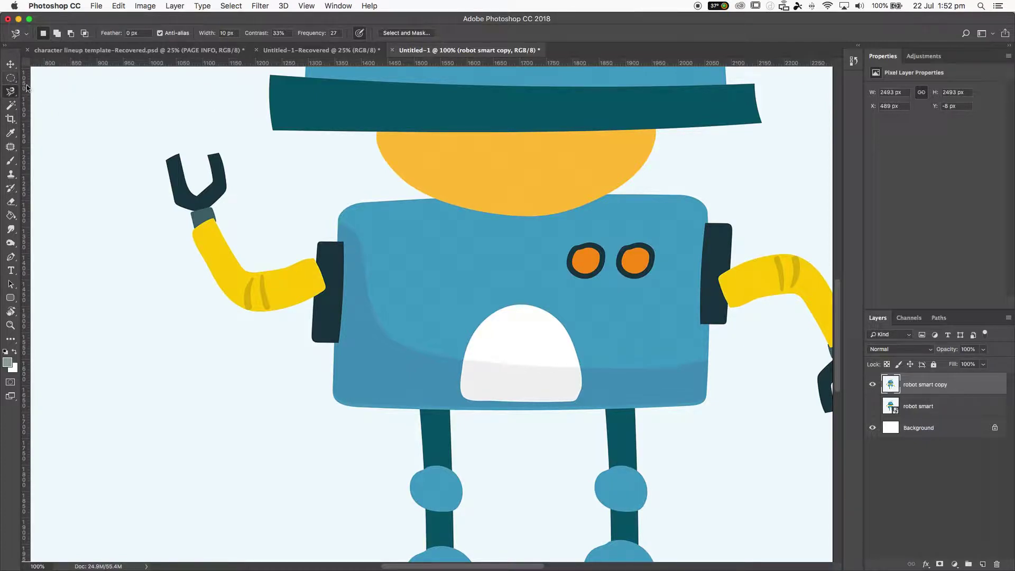
scroll(374, 333, "up", 3)
scroll(374, 334, "right", 3)
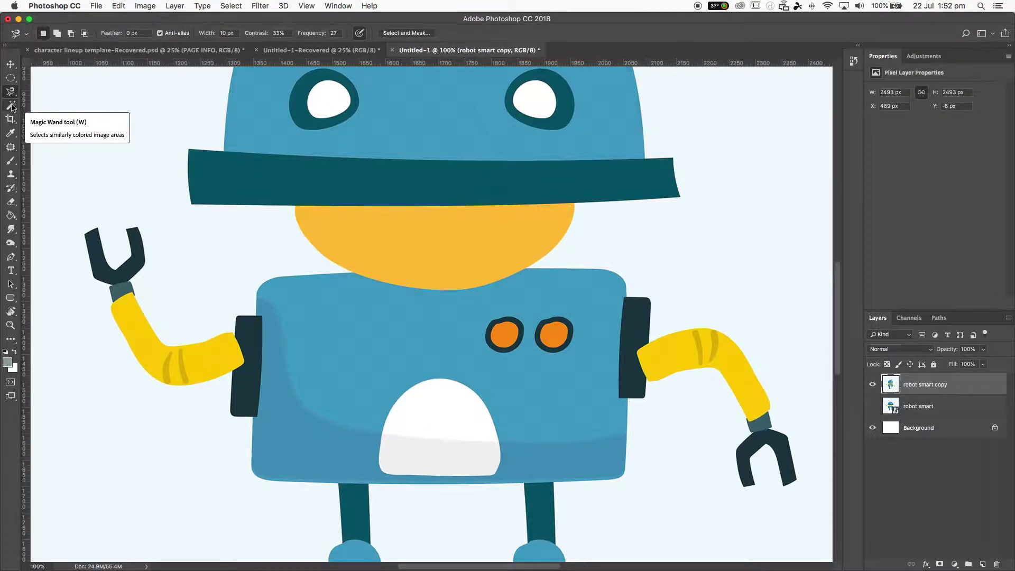
- Switch from the Magnetic Lasso to the Magic Wand tool
left_click(12, 108)
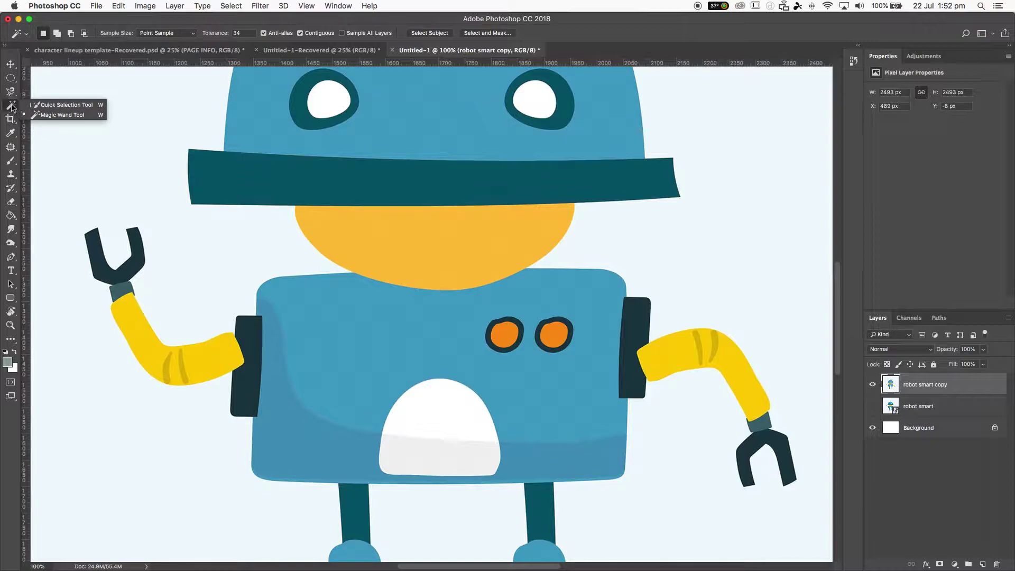
left_click(13, 107)
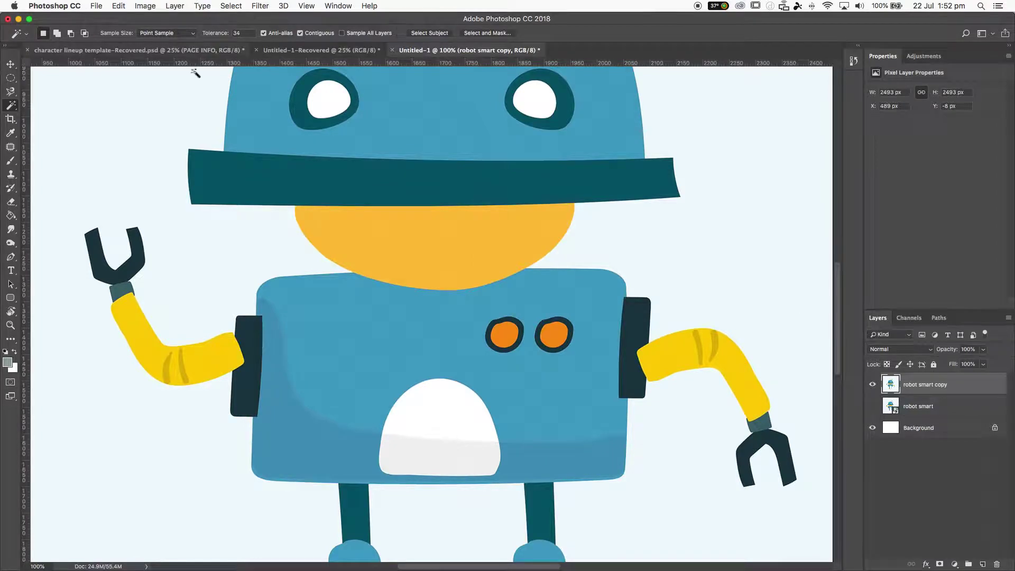
left_click(9, 110)
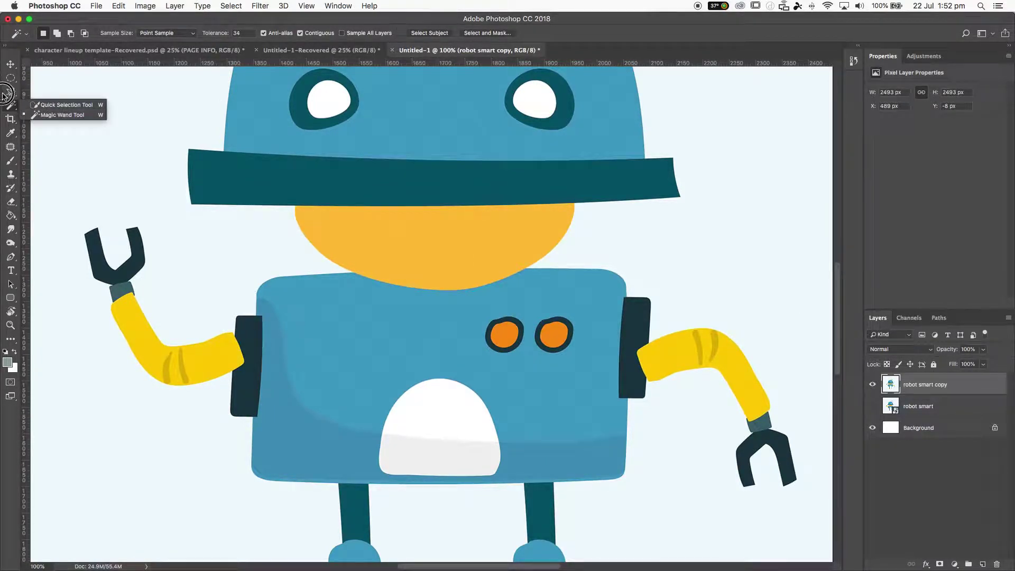
left_click(22, 107)
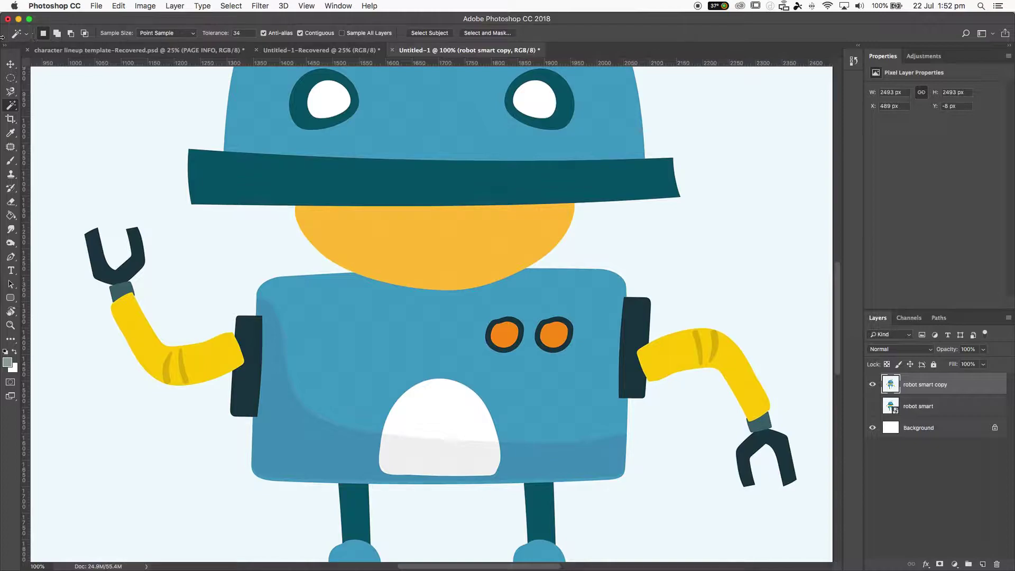
left_click(10, 91)
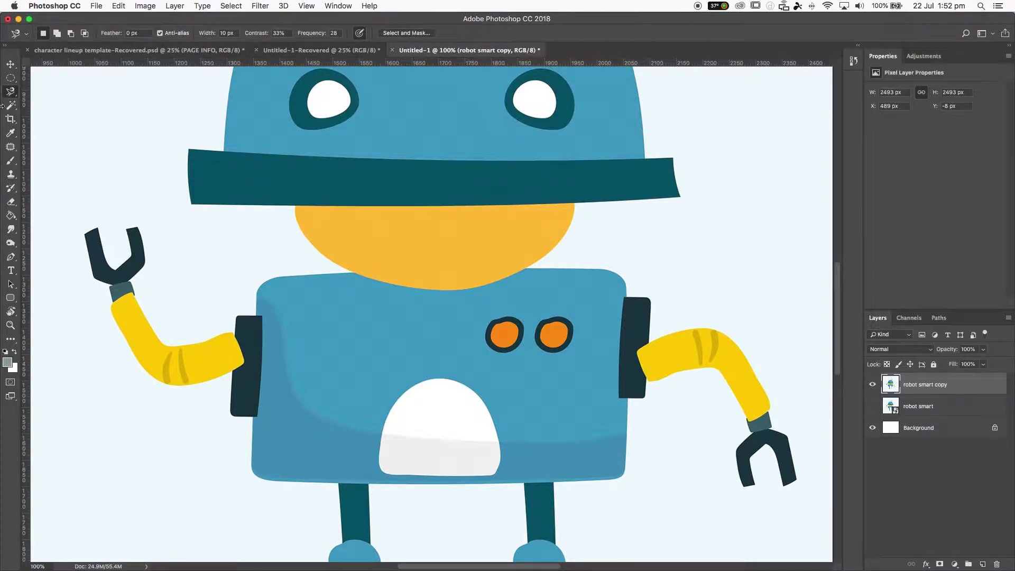
left_click(17, 100)
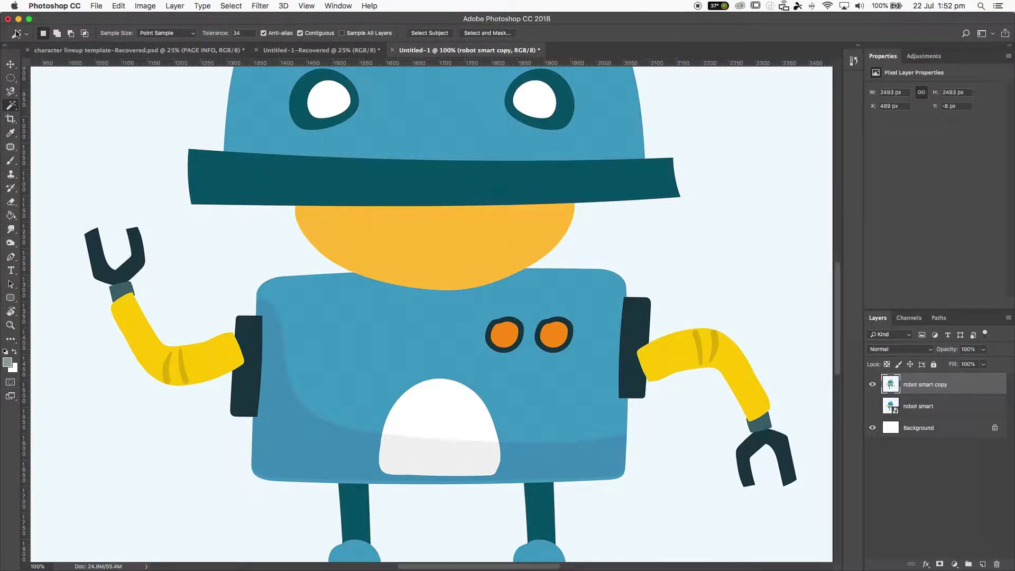
left_click_drag(516, 147, 511, 372)
key("super+r")
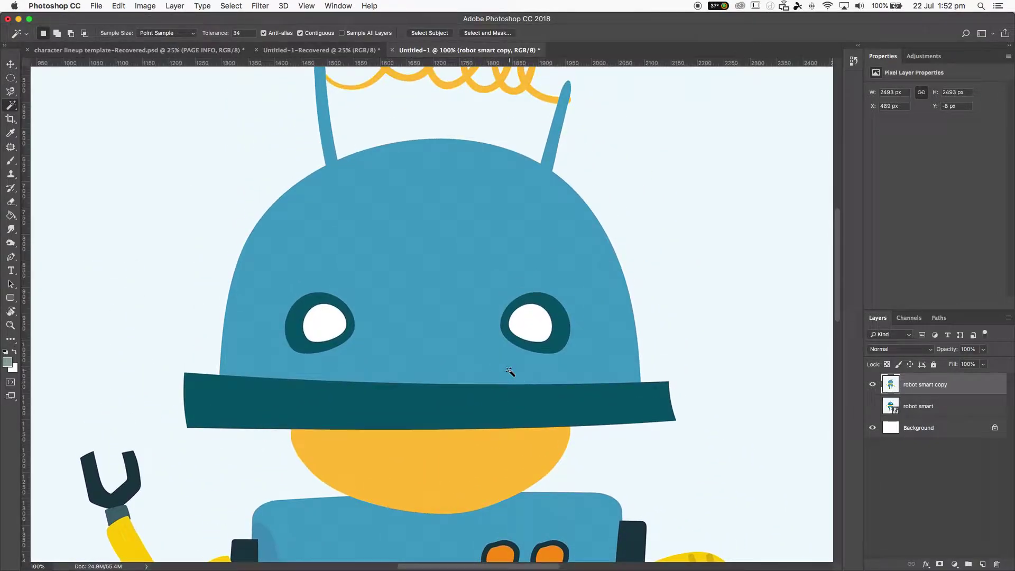
key("super+minus")
key("super+minus")
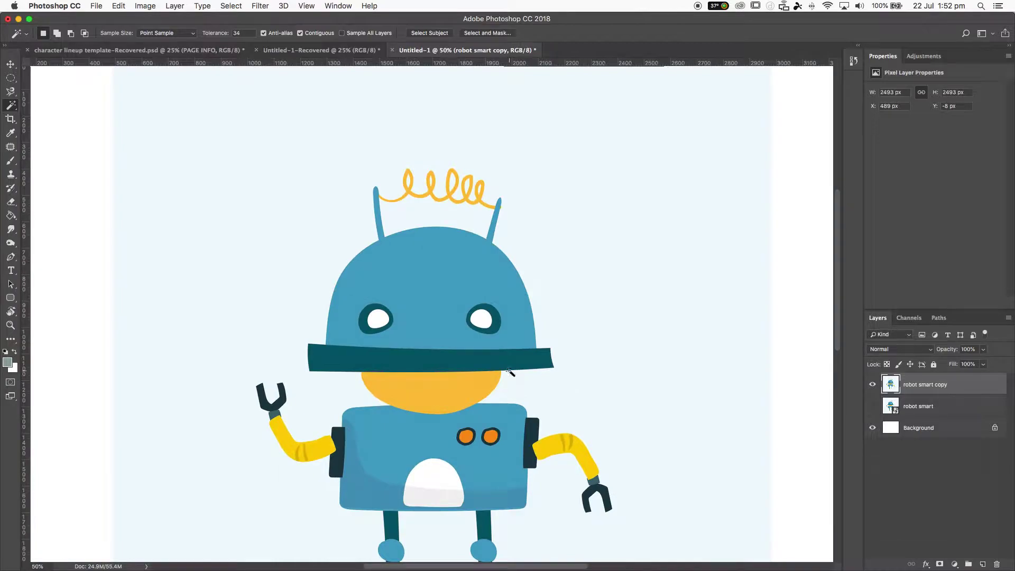
left_click_drag(468, 359, 459, 285)
key("super+r")
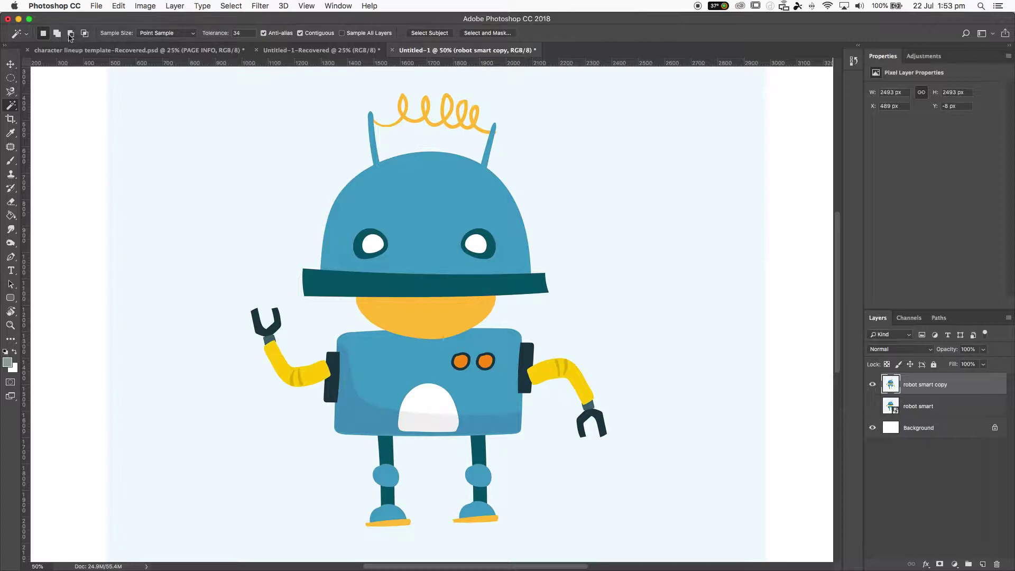
- Select the robot's blue head with its antennae using the Magic Wand and inspect the selection's edges
left_click(192, 33)
left_click(132, 31)
left_click(438, 205)
key("super+plus")
key("super+plus")
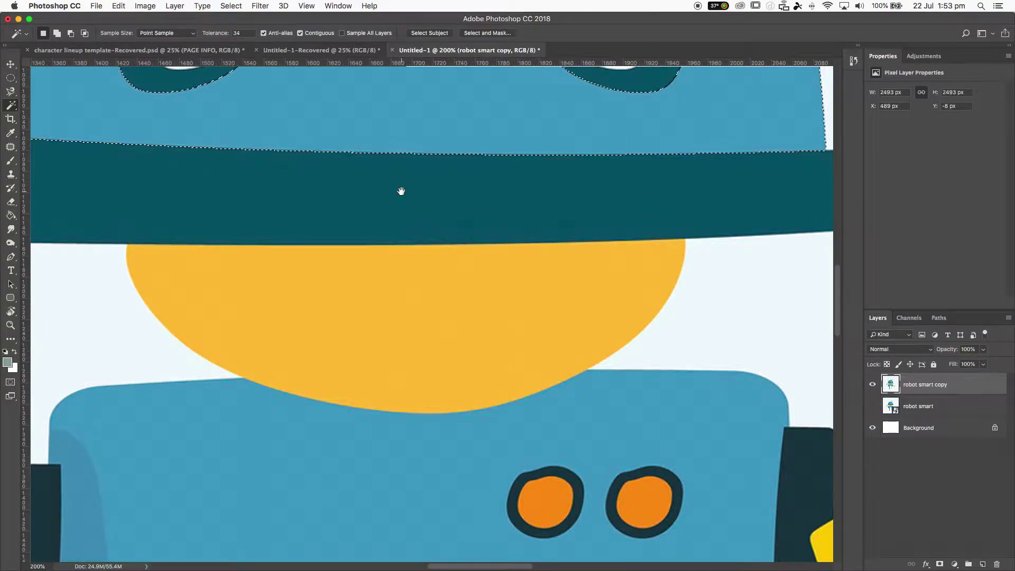
key("super+plus")
scroll(683, 291, "up", 5)
scroll(684, 292, "right", 7)
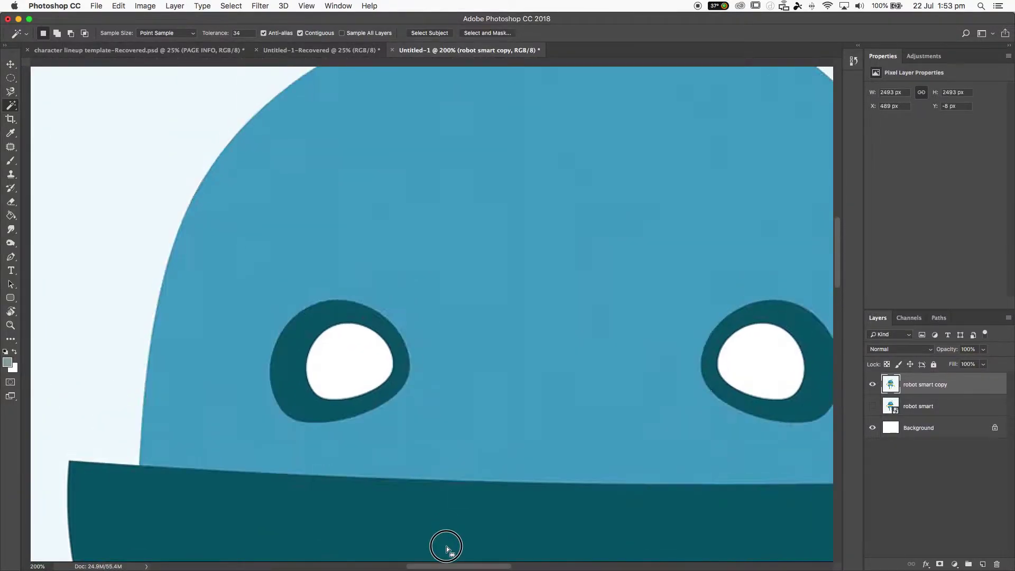
key("super+r")
key("super+minus")
key("super+minus")
left_click(502, 138)
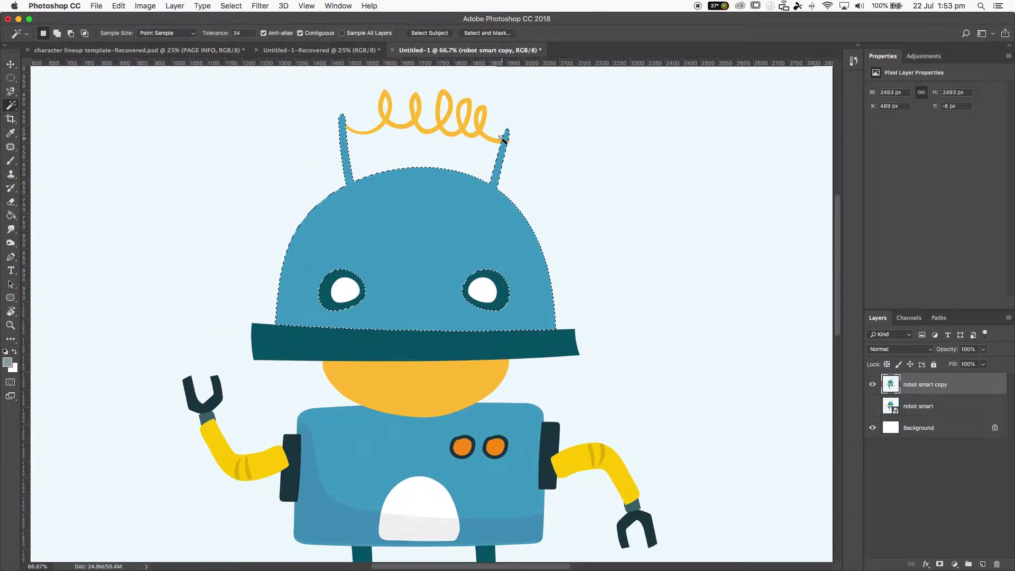
- Try moving the selected head pixels up and to the left with the Move tool, and undo the move
key("v")
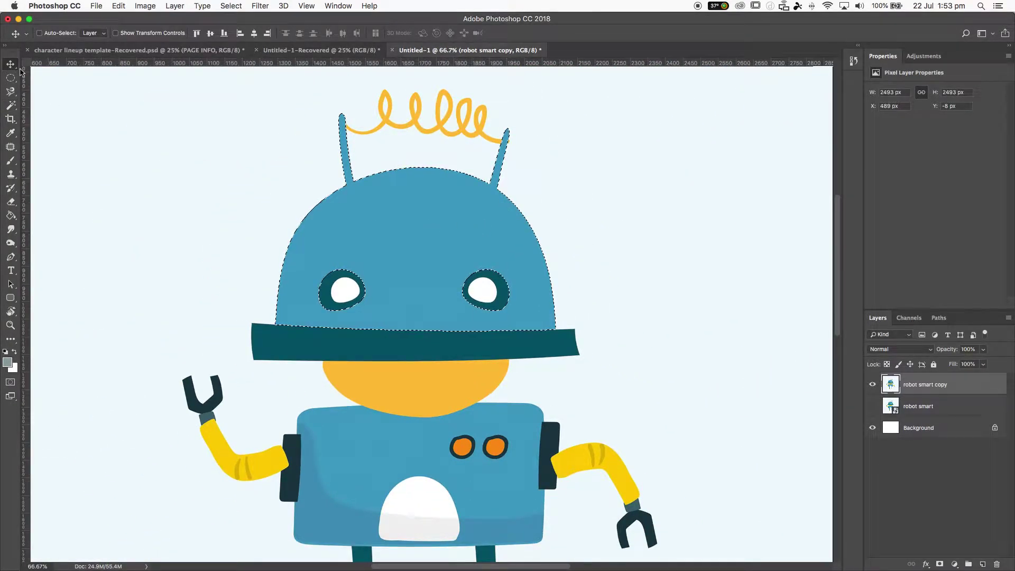
left_click_drag(405, 259, 346, 190)
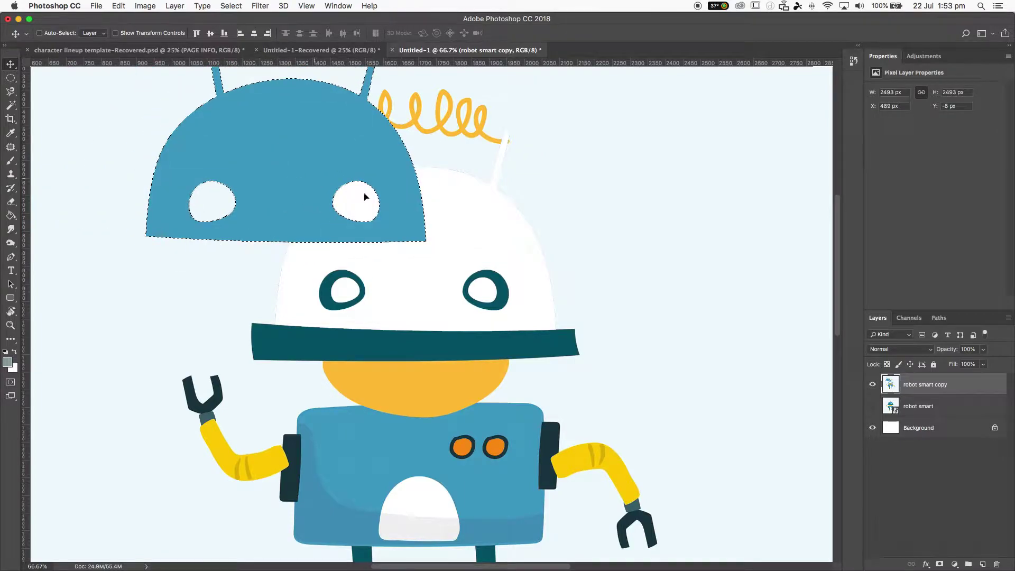
key("super+z")
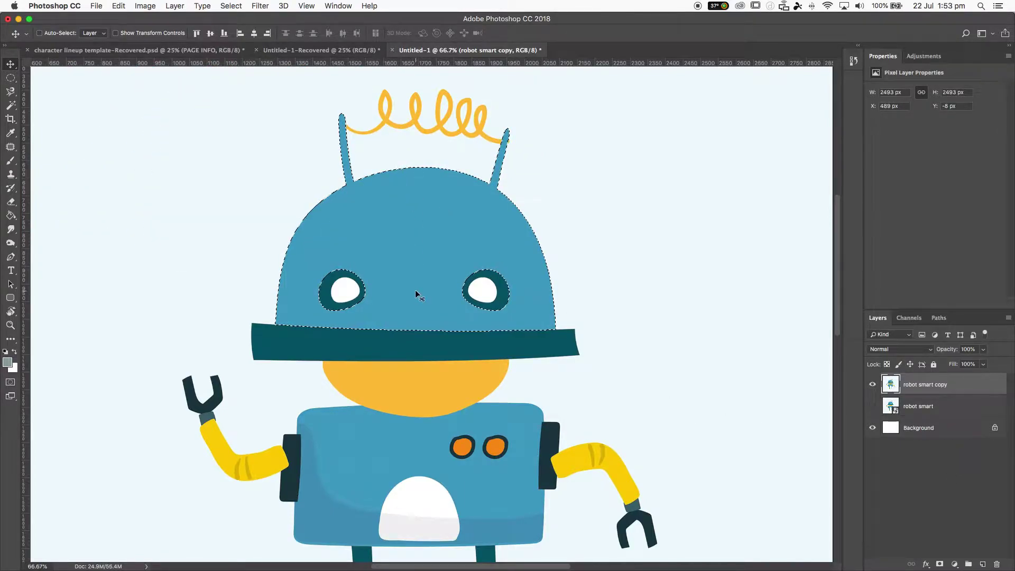
- Add the blue body, the orange chin and both yellow arms to the head selection with the Magic Wand
key("w")
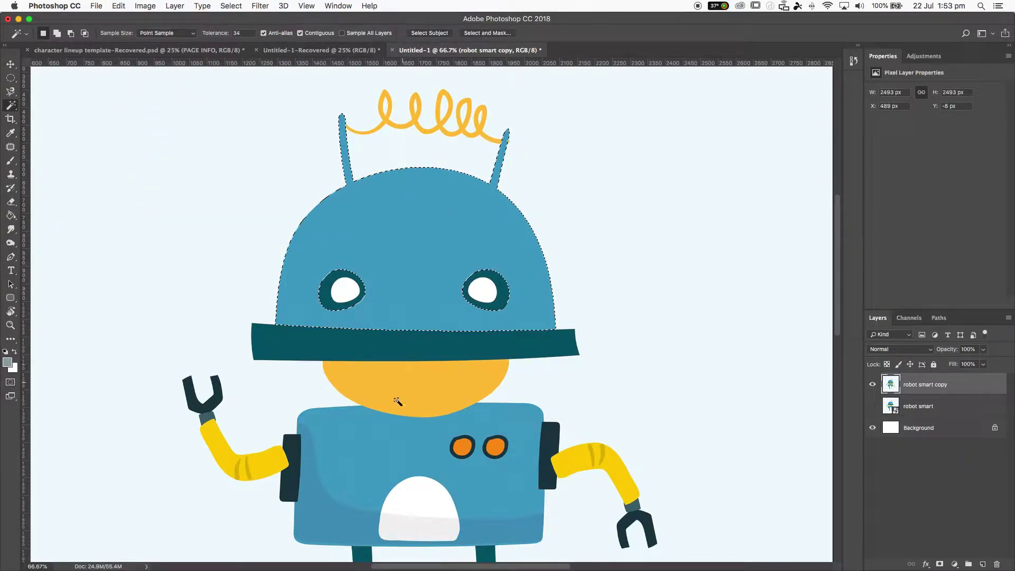
left_click(385, 453, "shift")
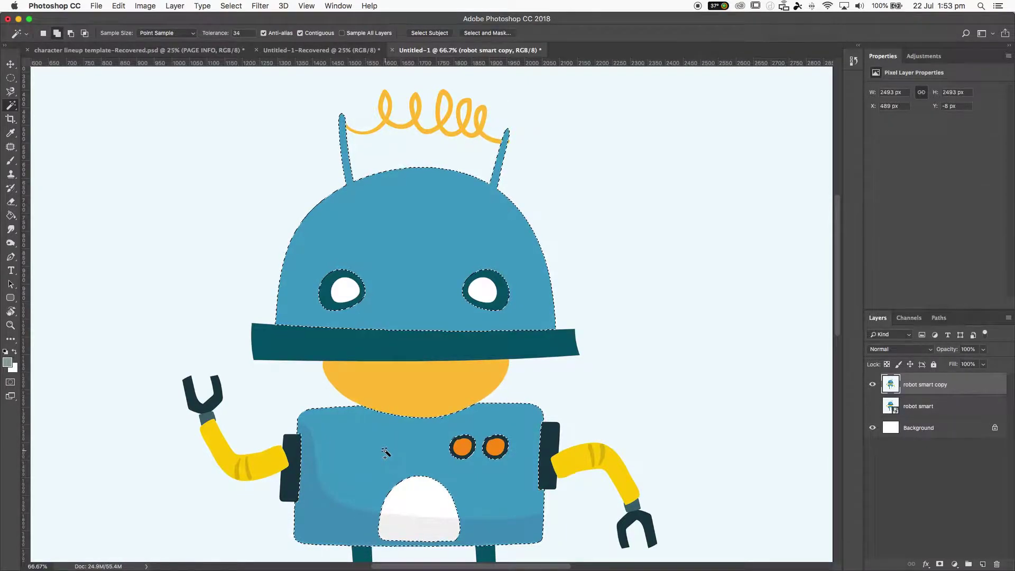
left_click(410, 399, "shift")
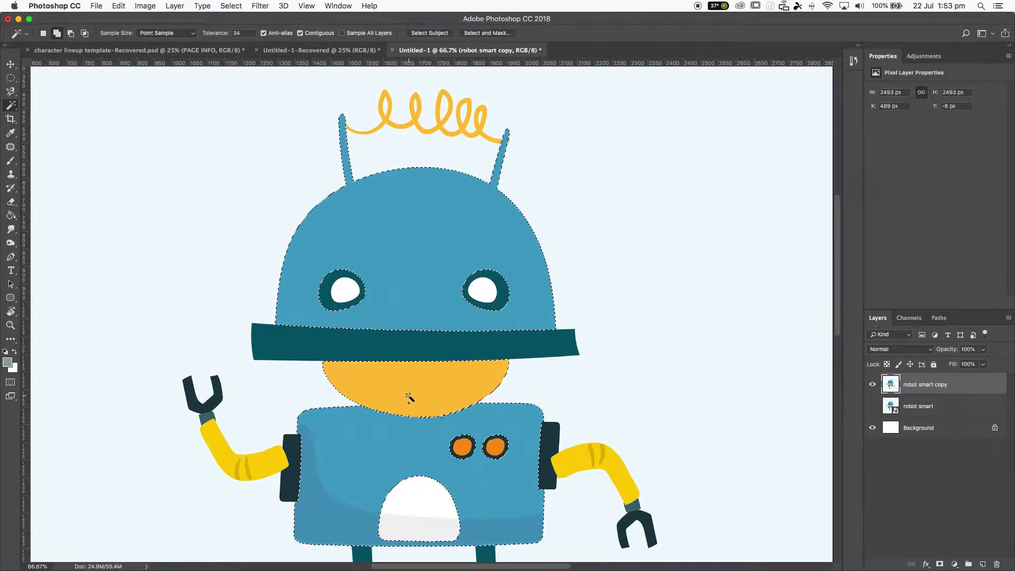
left_click(263, 462, "shift")
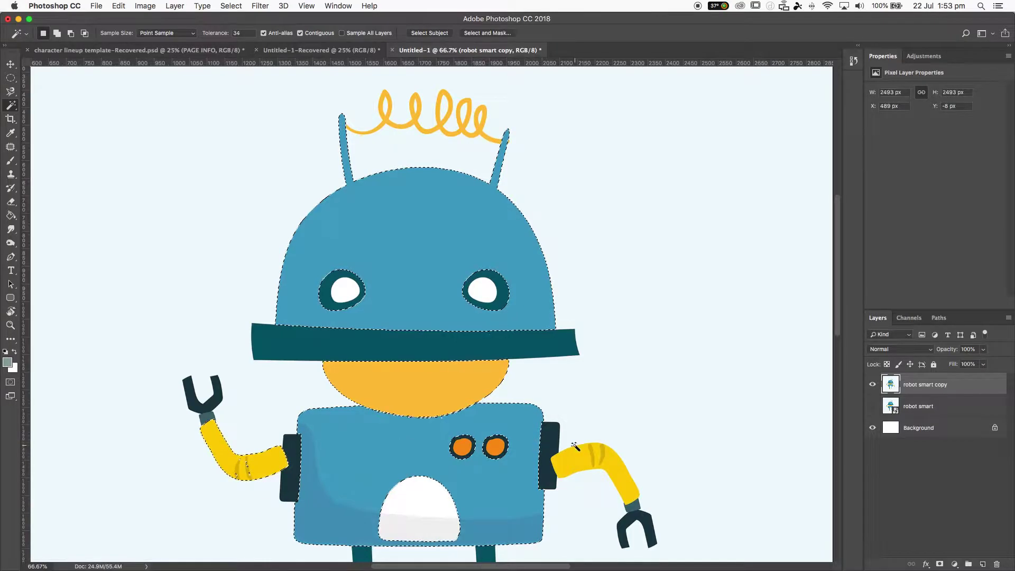
left_click(575, 460, "shift")
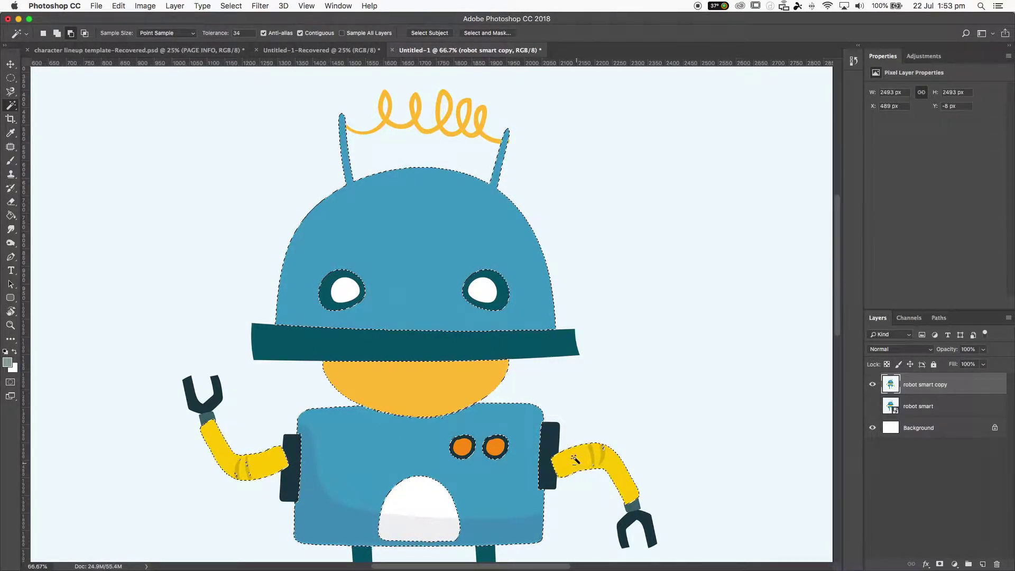
- Subtract the blue head, the blue body and the right yellow arm from the selection with the Magic Wand
left_click(441, 225, "alt")
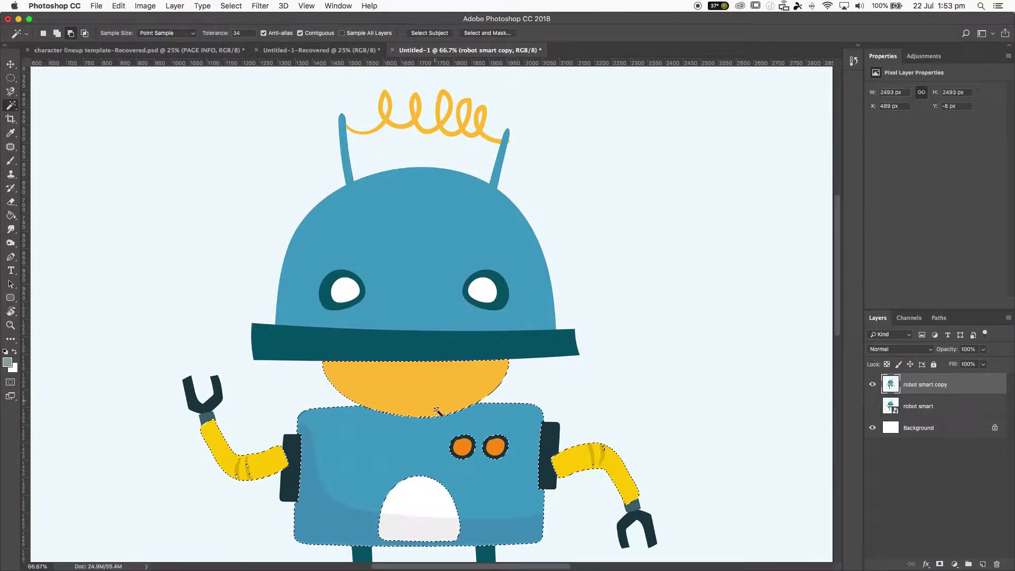
left_click(353, 436, "alt")
left_click(558, 469, "alt")
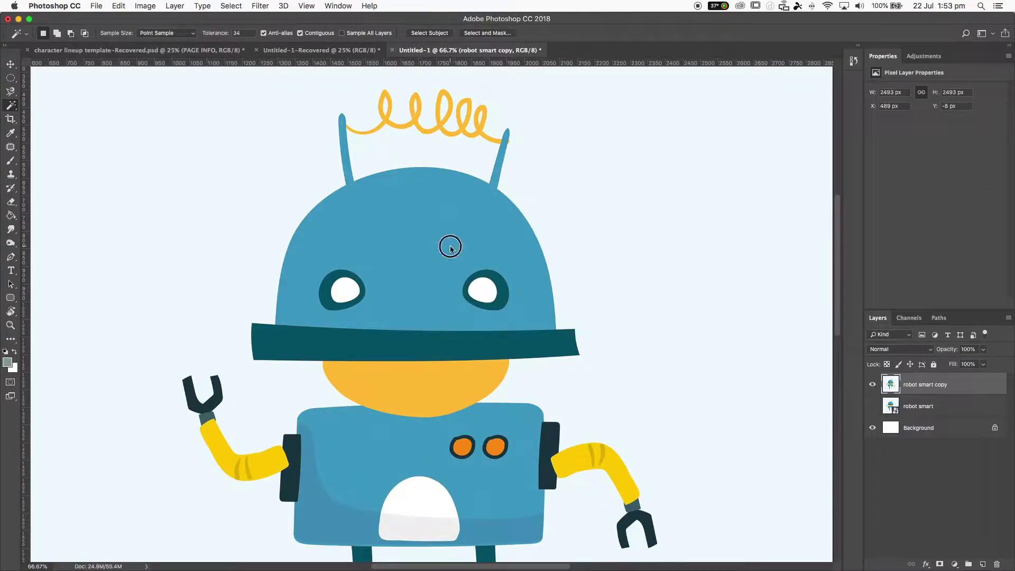
- Select the blue head alone with the Magic Wand, and replace that selection with the blue body alone
left_click(458, 259)
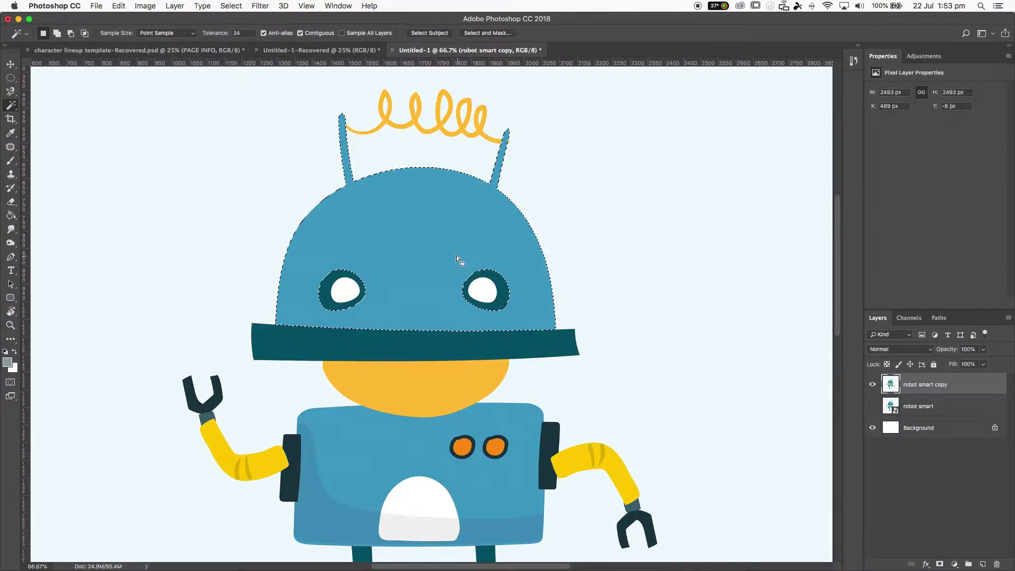
scroll(437, 284, "down", 4)
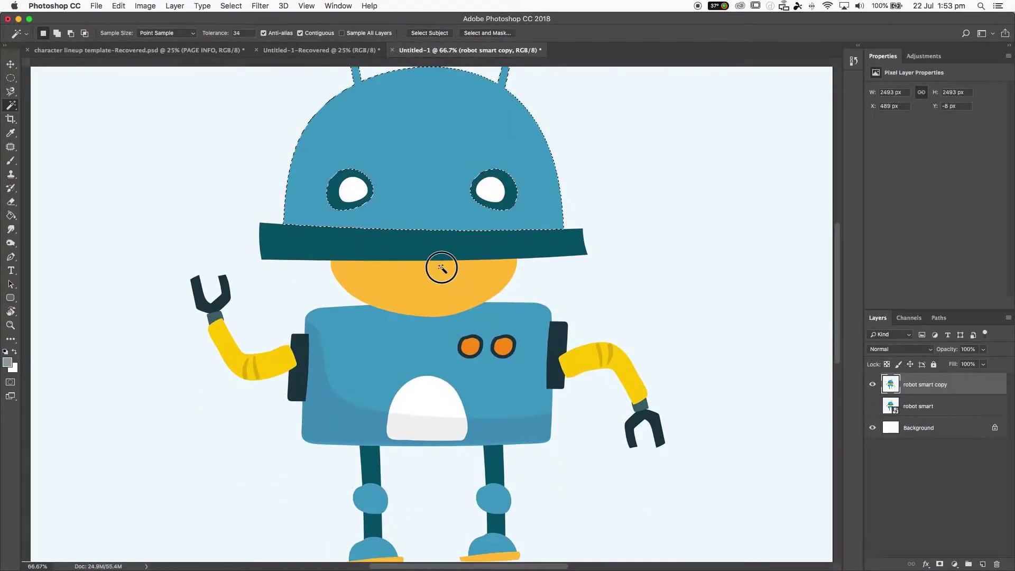
scroll(398, 391, "down", 1)
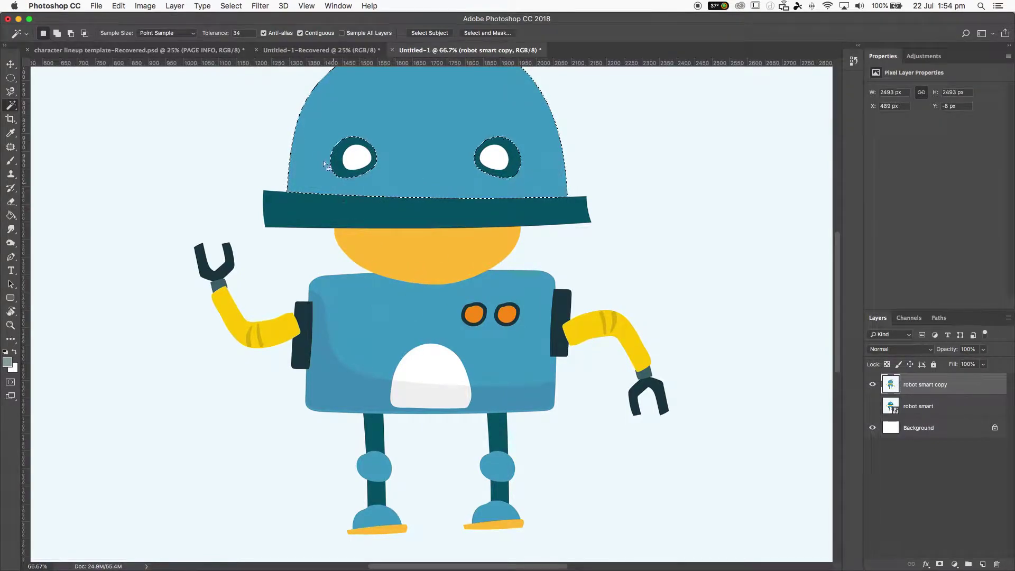
key("super+d")
left_click(363, 325)
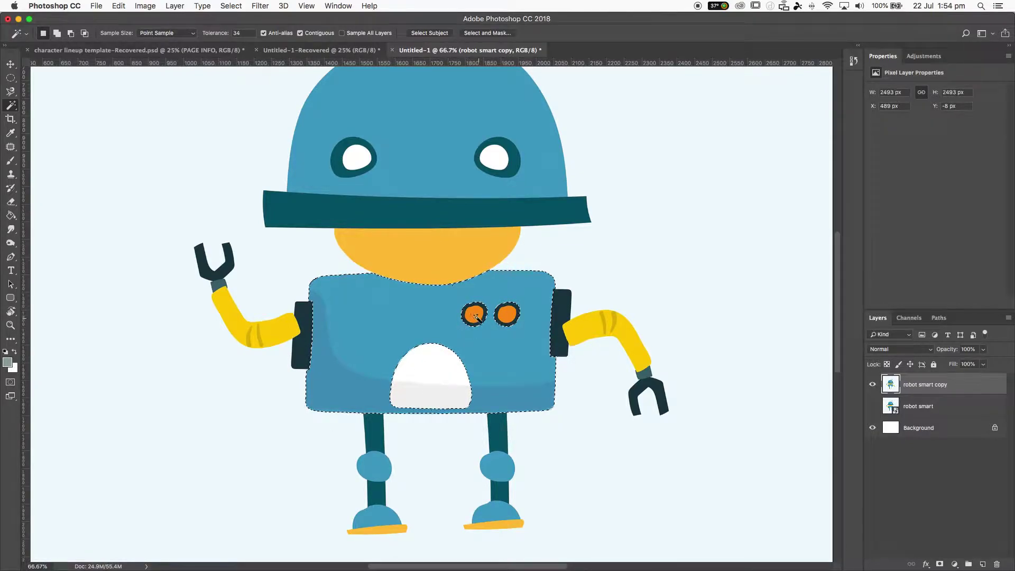
- Try moving the selected body pixels up toward the head, undo the move and return to the Magic Wand
key("v")
left_click_drag(461, 345, 429, 262)
key("super+z")
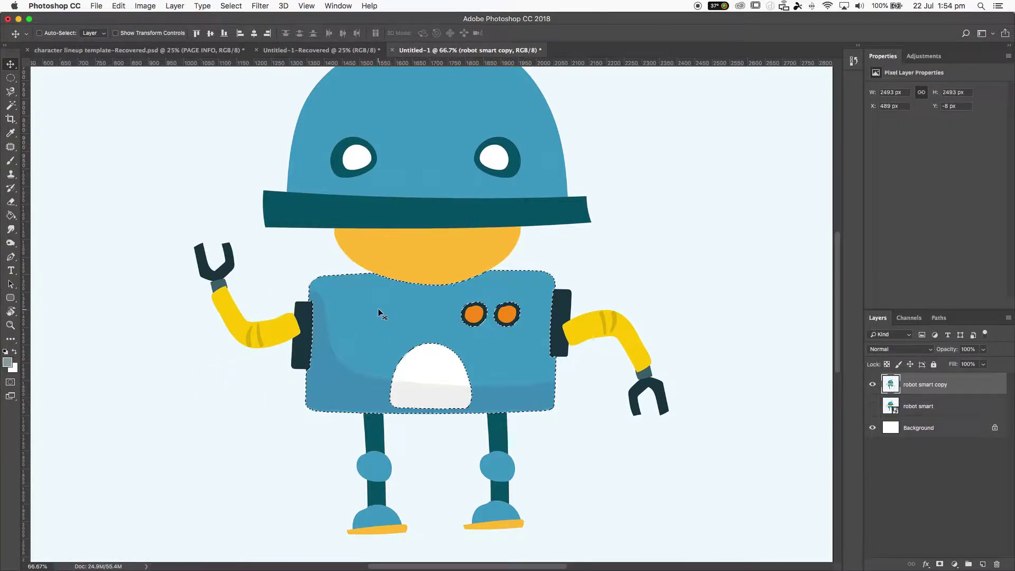
key("w")
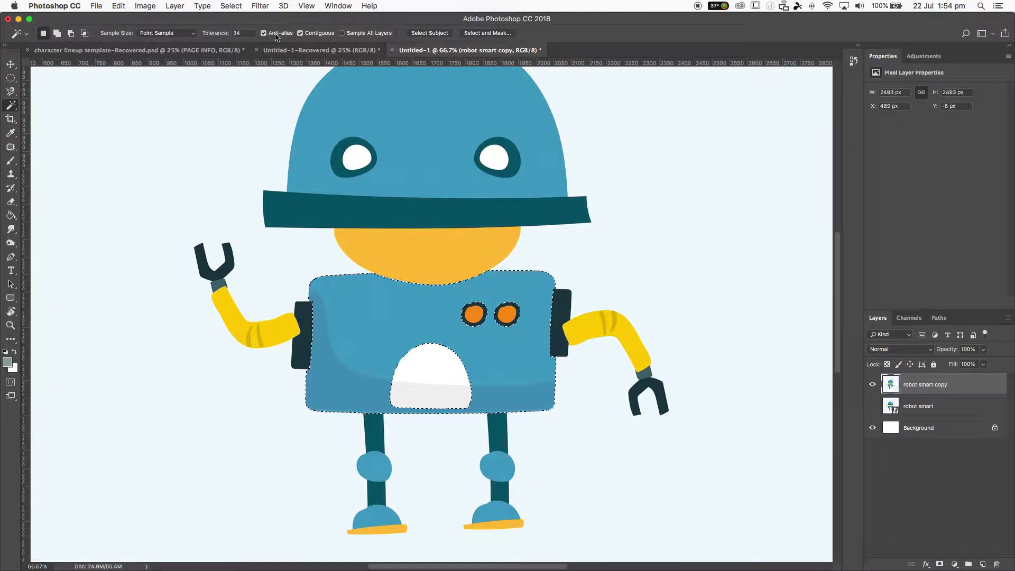
- Reselect the blue body with the Magic Wand at tolerance 79, and again at tolerance 127
key("super+plus")
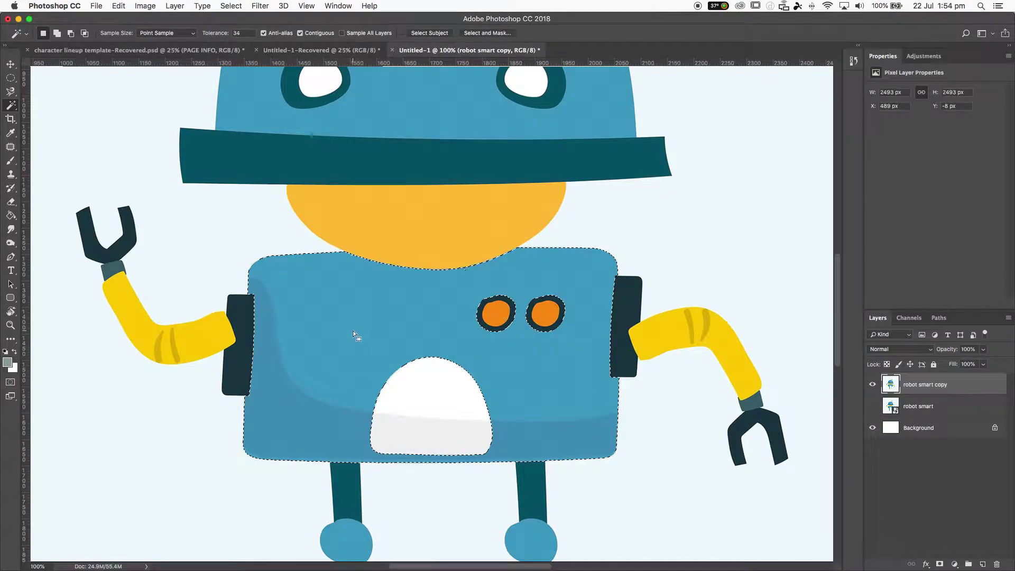
left_click(210, 35)
left_click_drag(210, 35, 233, 36)
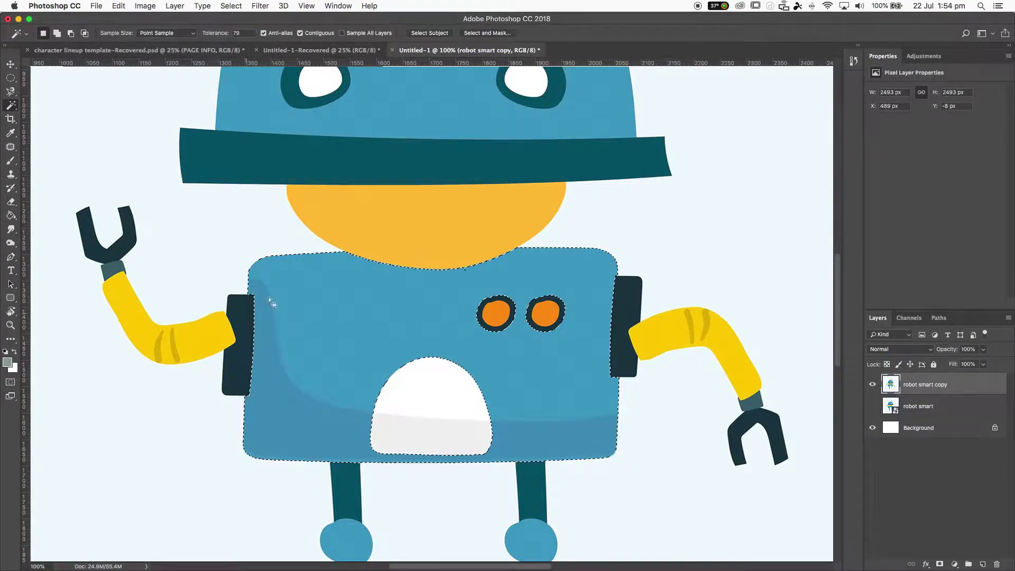
left_click_drag(211, 32, 241, 42)
key("super+d")
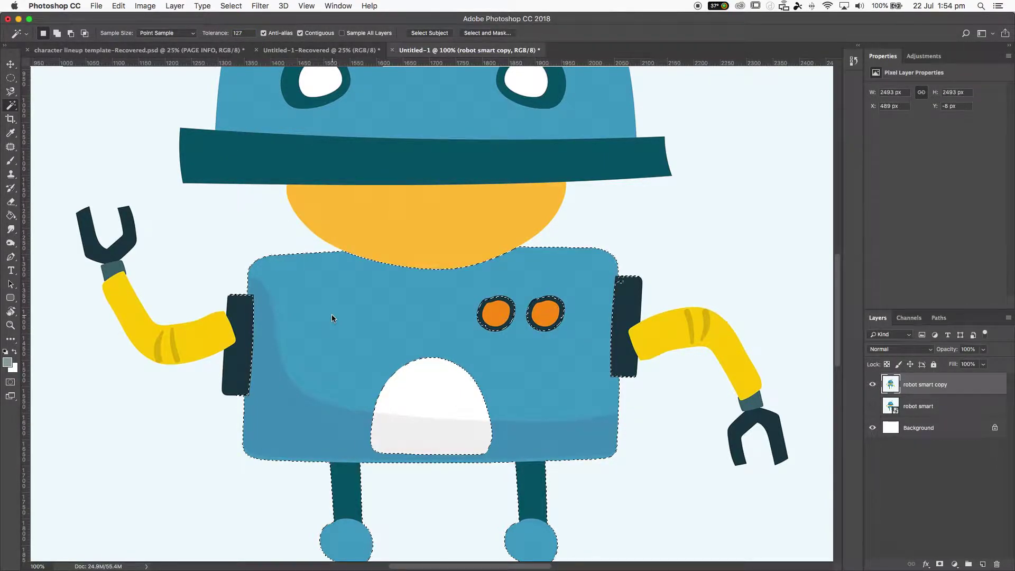
scroll(333, 296, "down", 3)
left_click(338, 277)
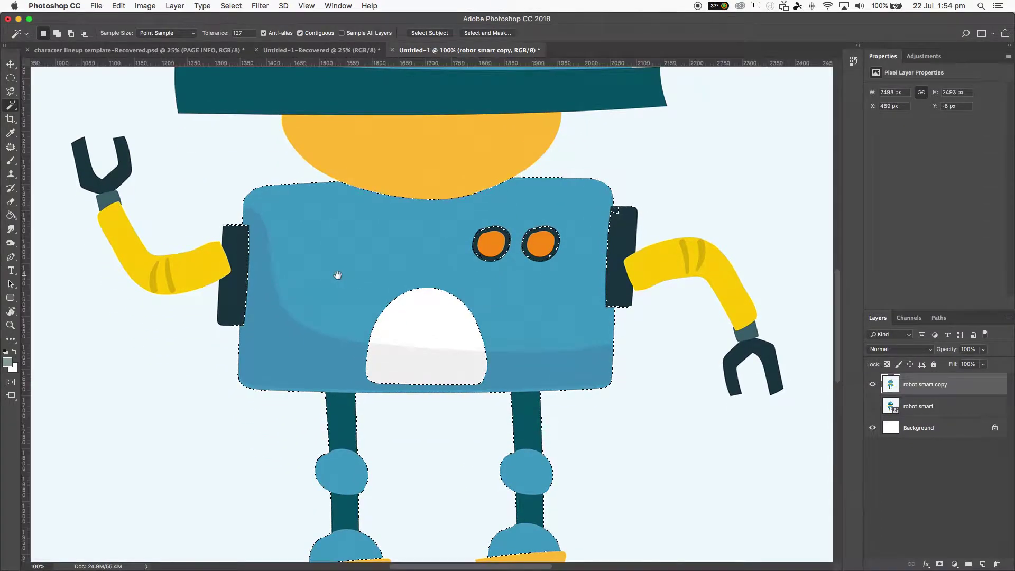
scroll(343, 475, "down", 2)
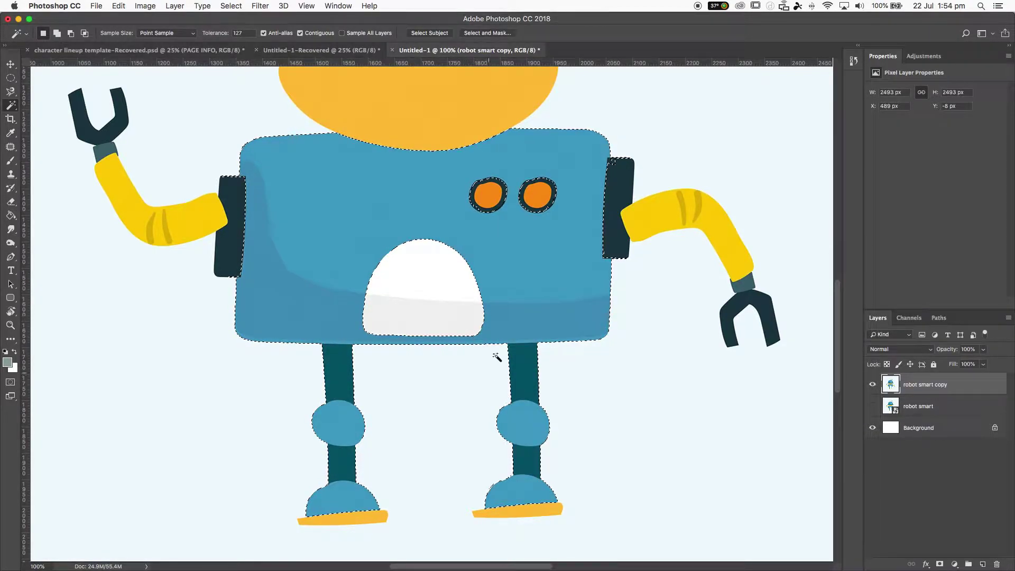
- Make a fresh Magic Wand selection from the blue body at tolerance 155, and another at tolerance 255
left_click(236, 33)
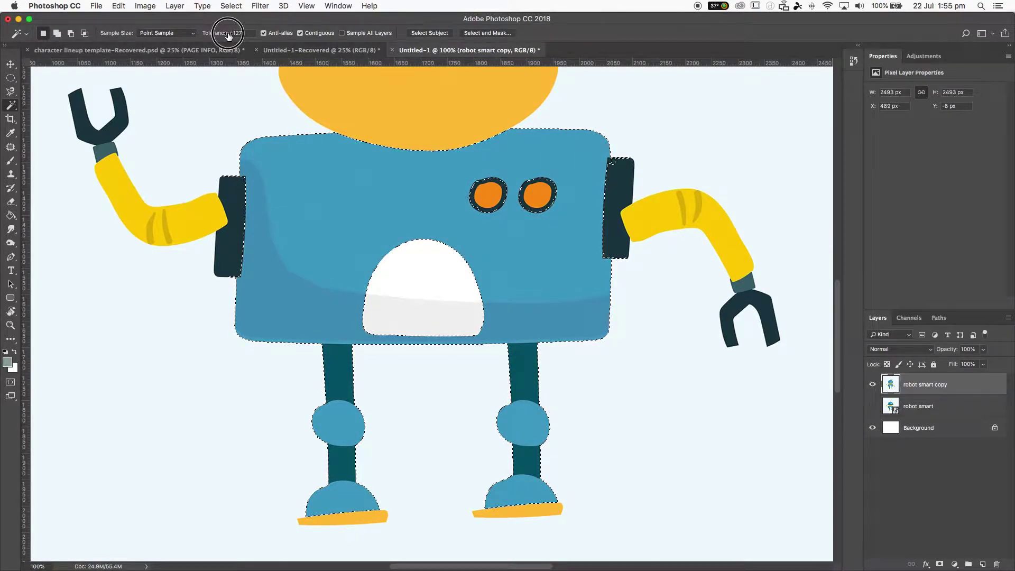
type("155")
key("super+d")
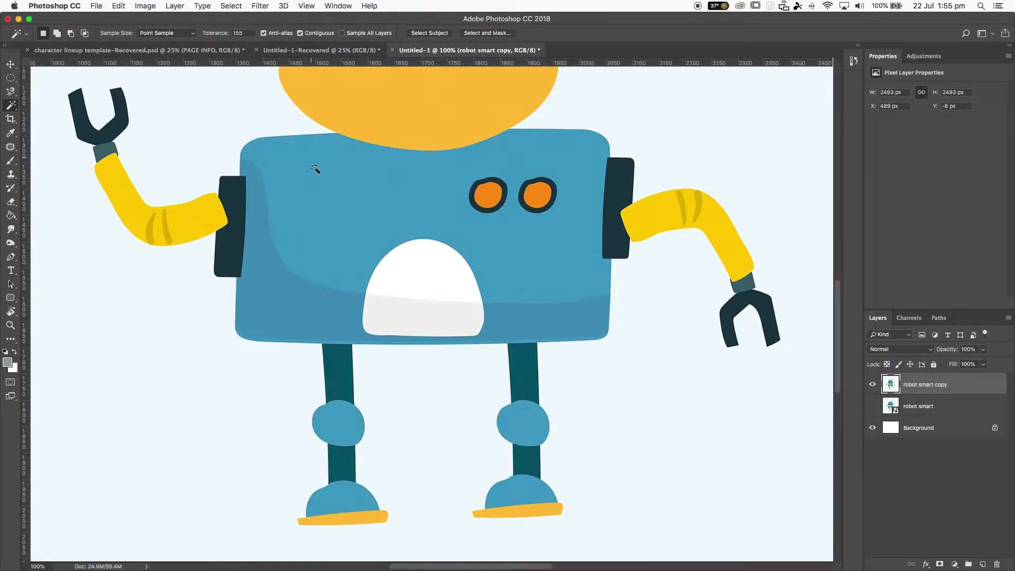
left_click(323, 206)
left_click_drag(214, 33, 334, 50)
key("super+d")
left_click(296, 214)
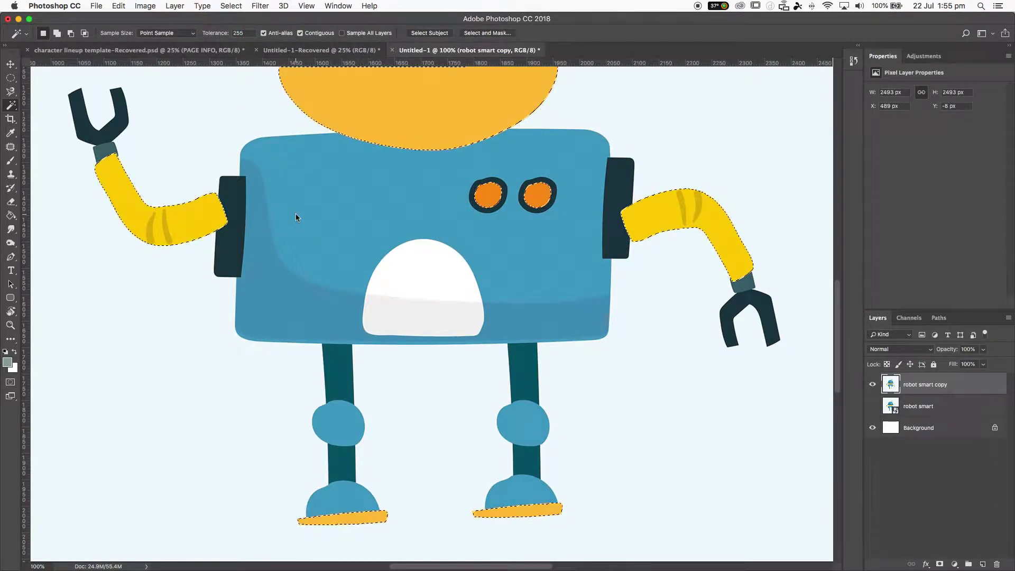
- Try moving the pixels selected at tolerance 255 sideways across the robot with the Move tool, and undo the move
mouse_move(306, 208)
left_mouse_down()
mouse_move(297, 334)
mouse_move(302, 218)
left_mouse_up()
key("super+r")
left_click_drag(562, 249, 397, 252)
key("v")
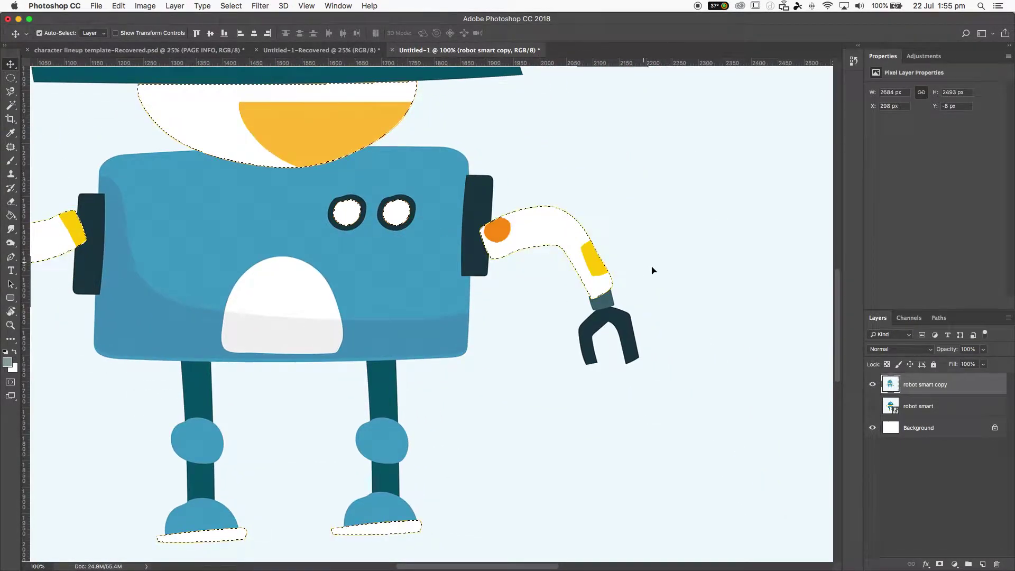
key("super+z")
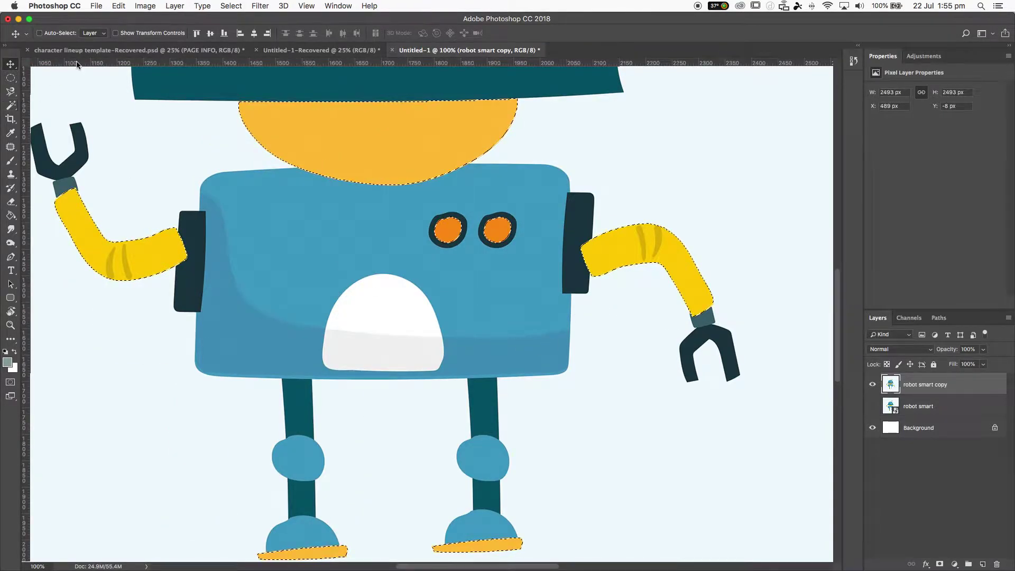
- Clear the selection and select the blue body with the Magic Wand at tolerance 4
key("super+d")
key("w")
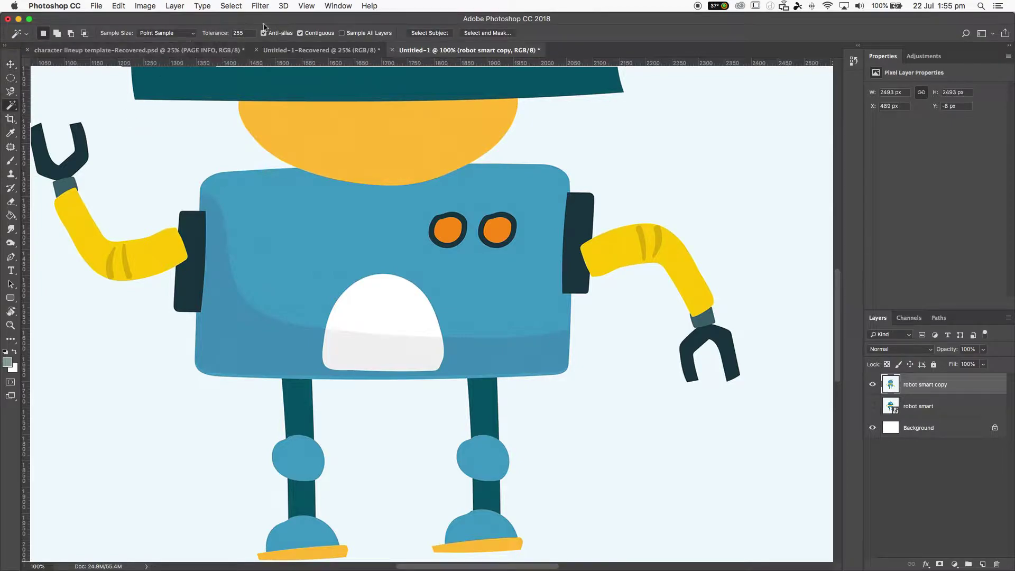
left_click_drag(217, 37, 40, 45)
left_click(301, 242)
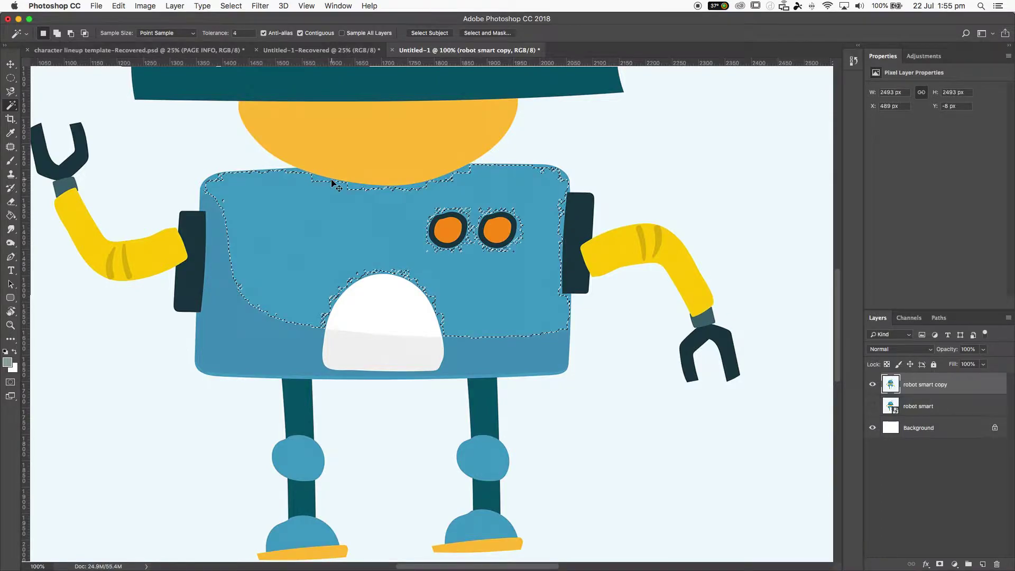
- Examine the low-tolerance selection boundary at pixel level along the edge of the white belly panel
key("super+plus")
key("super+plus")
key("super+plus")
key("super+plus")
key("super+plus")
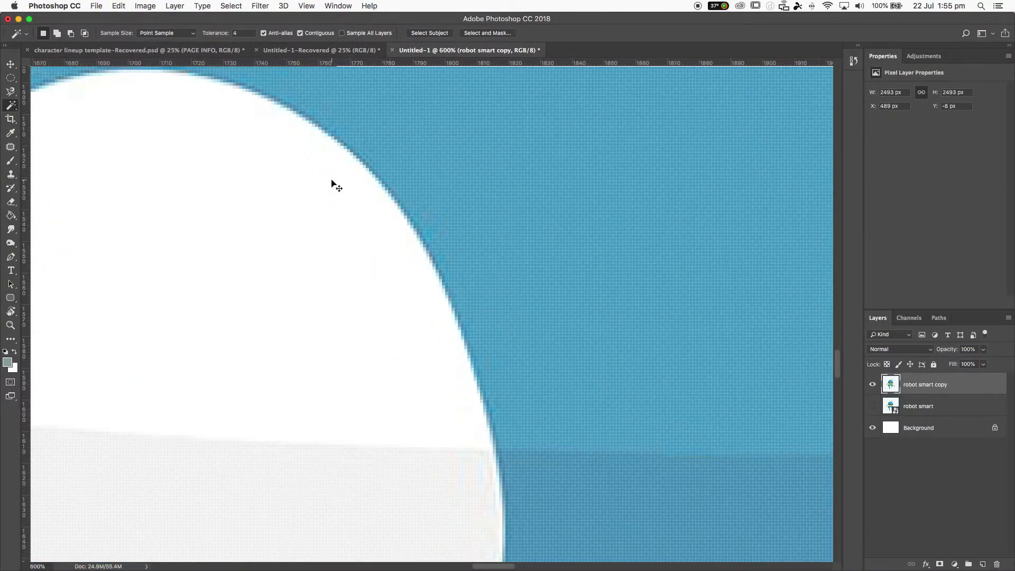
key("super+plus")
key("super+plus")
key("super+plus")
key("super+plus")
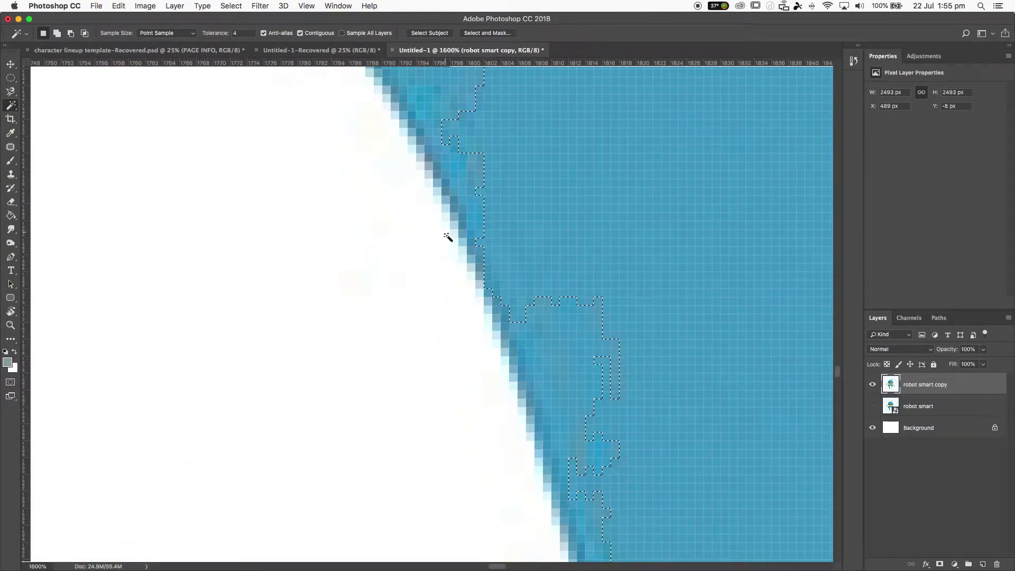
key("super+minus")
key("super+minus")
key("super+minus")
key("super+minus")
key("super+minus")
key("super+minus")
key("super+minus")
key("super+minus")
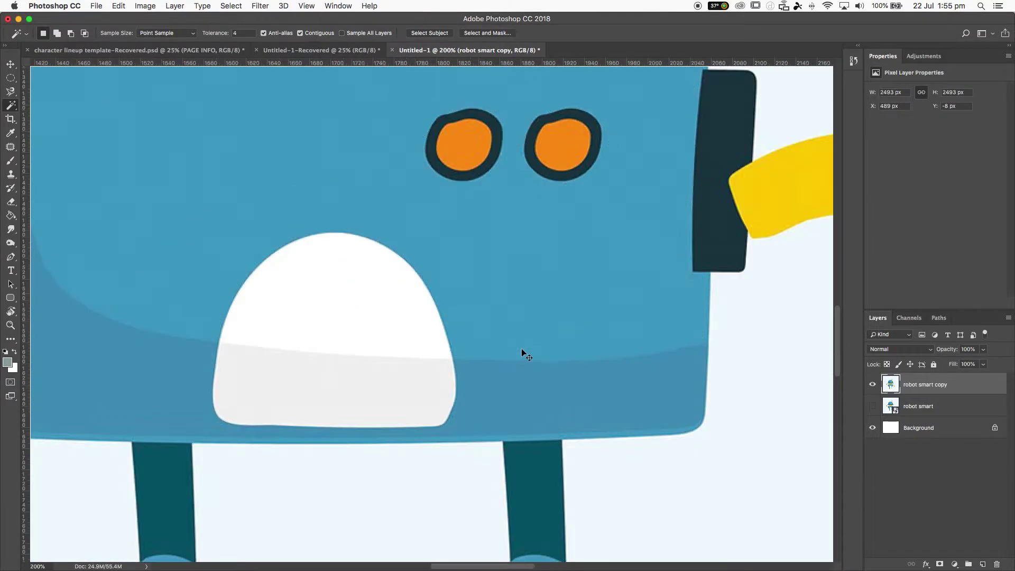
key("super+minus")
key("super+minus")
key("super+plus")
left_click(515, 331)
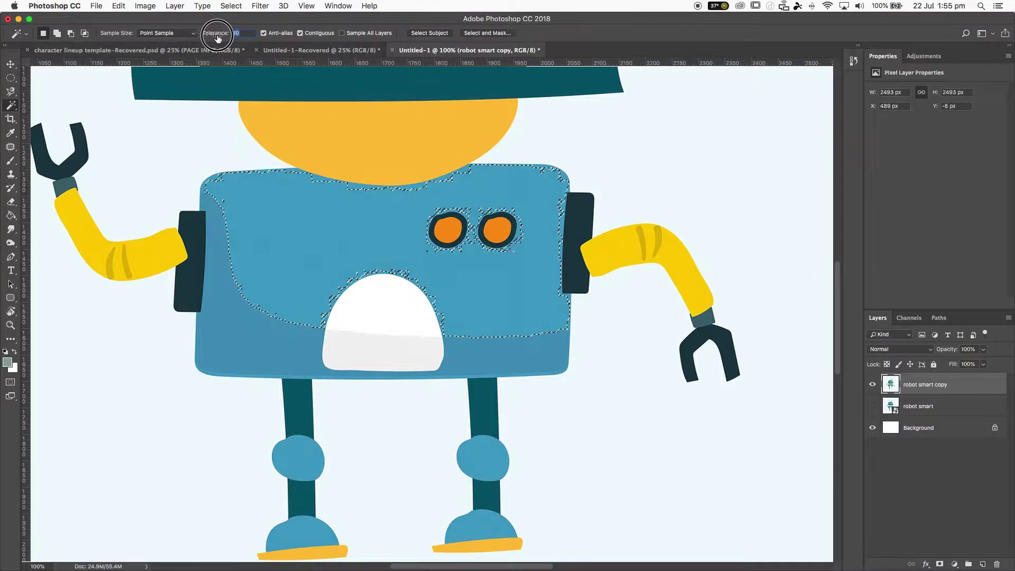
- Set the Magic Wand tolerance to 32 and reselect the blue body
left_click_drag(216, 34, 230, 47)
type("32")
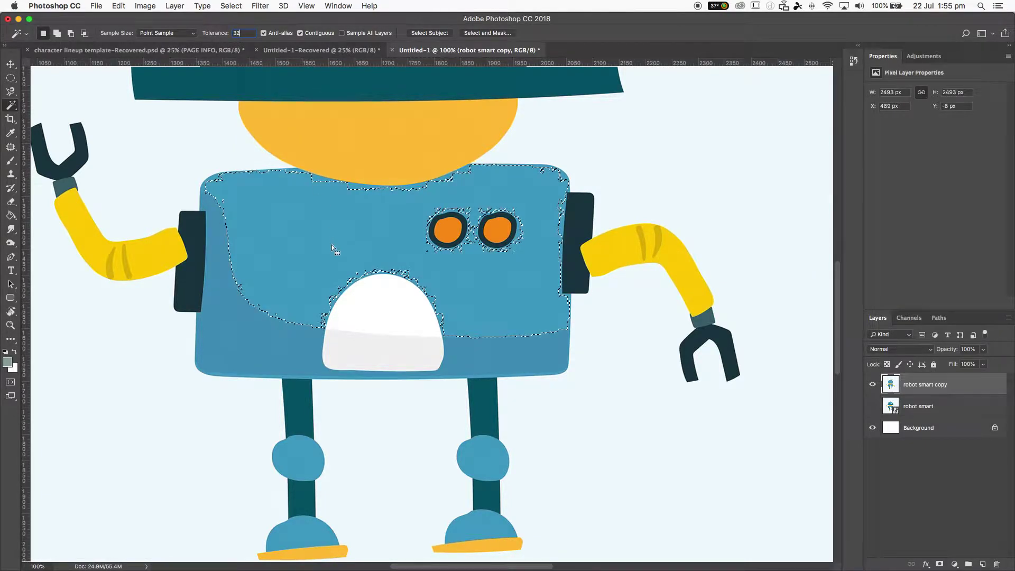
key("super+d")
left_click(332, 247)
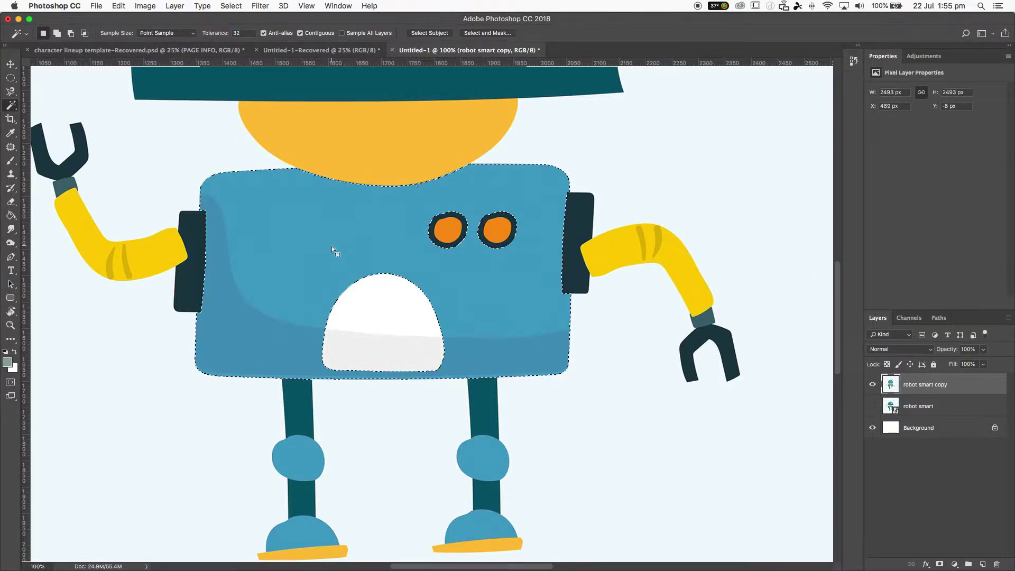
- Clear the selection and select the blue body alone again with Contiguous enabled
key("super+r")
left_click(312, 236)
left_click_drag(313, 236, 341, 278)
key("super+r")
left_click_drag(290, 162, 310, 222)
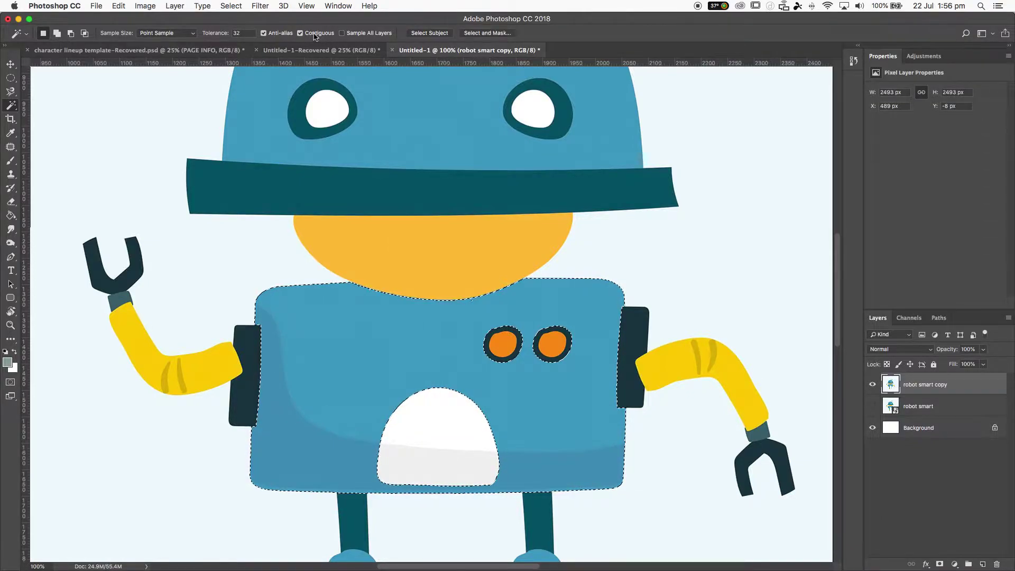
key("super+d")
left_click(372, 330)
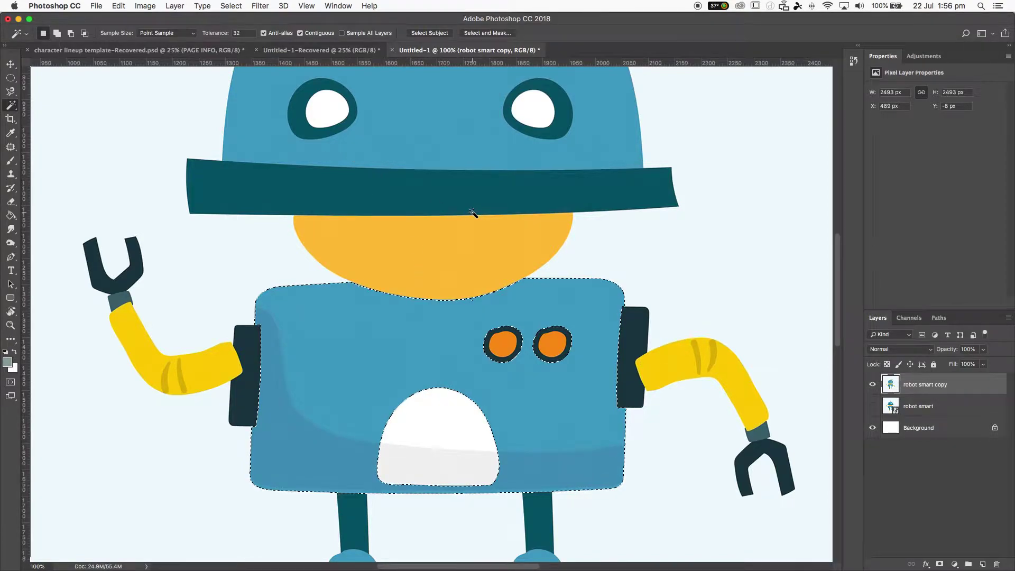
- Turn off Contiguous and use the Magic Wand to select all matching blue areas of the robot
left_click(300, 33)
key("super+minus")
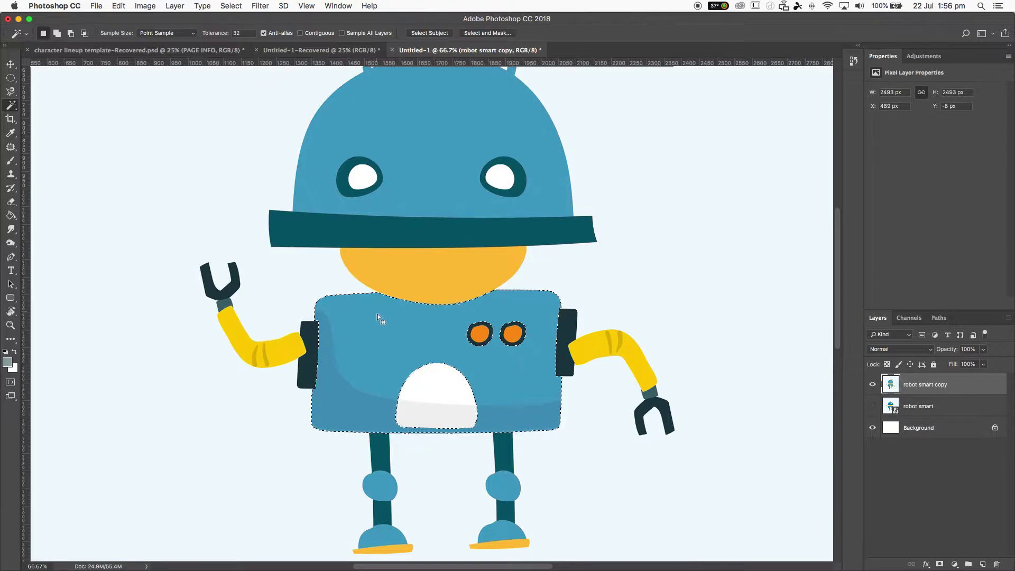
key("super+d")
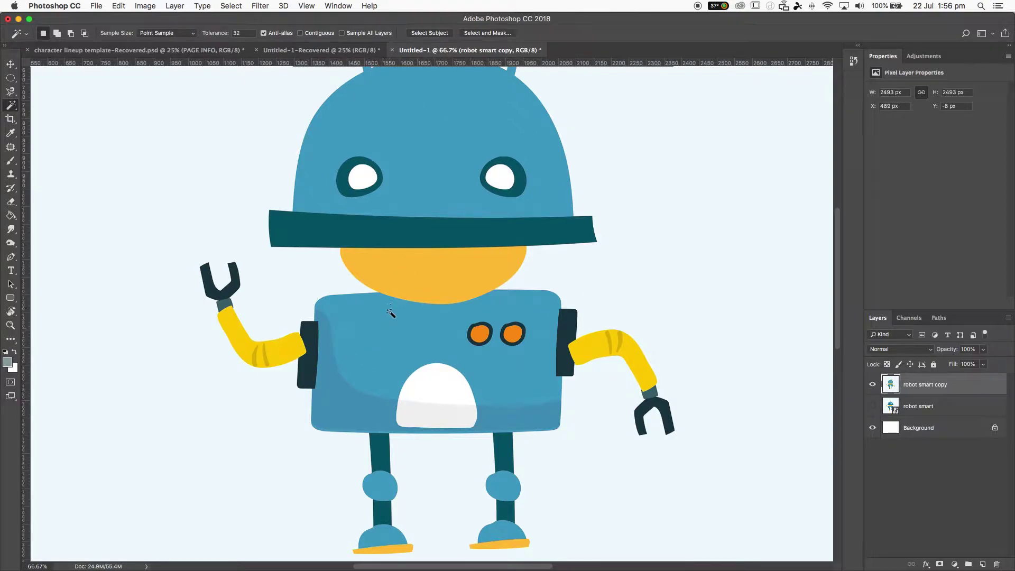
left_click(379, 355)
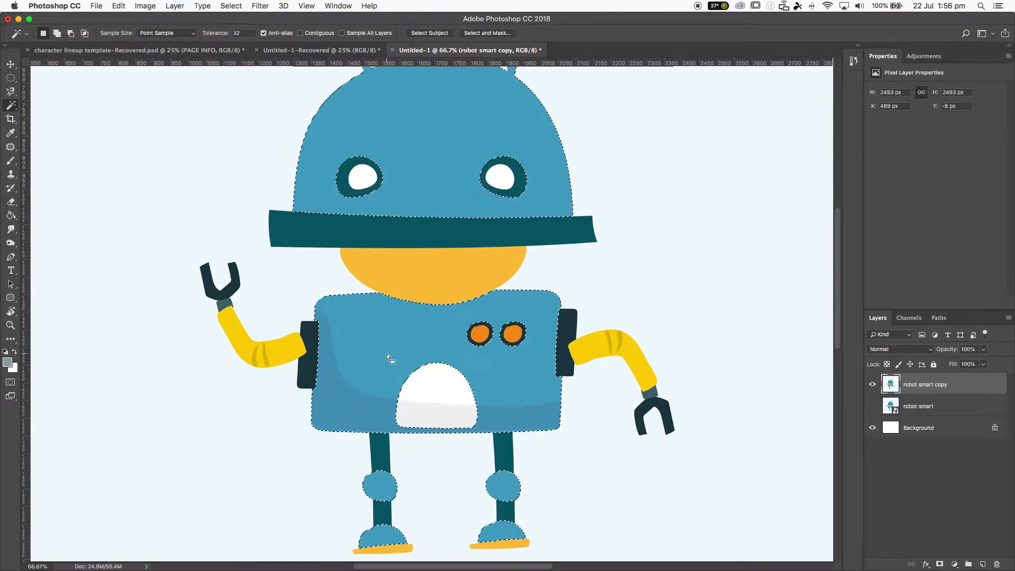
- Try moving all the selected blue pixels up and to the left with the Move tool, and undo the move
scroll(491, 295, "down", 1)
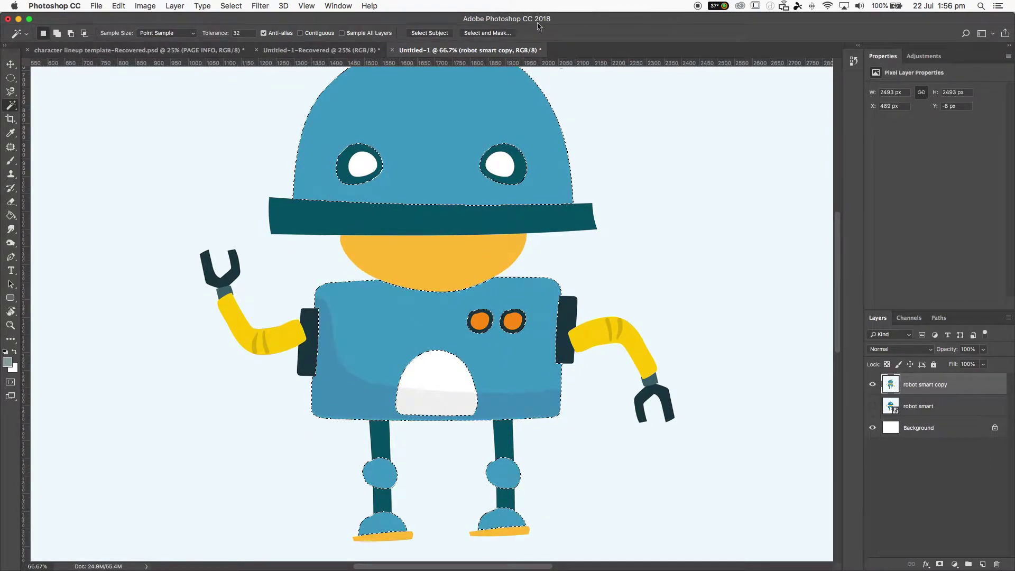
key("v")
left_click_drag(383, 313, 351, 268)
key("super+z")
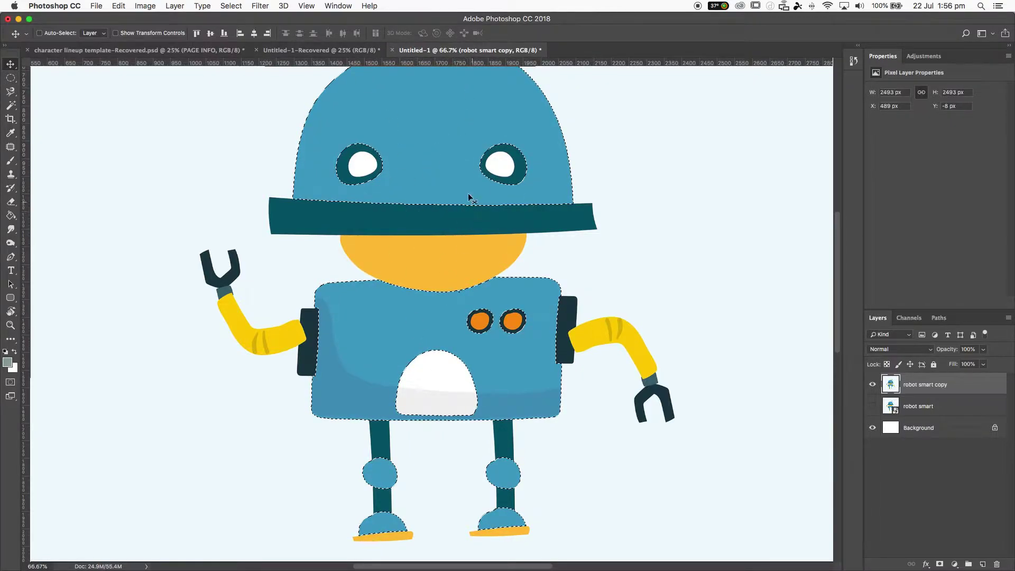
- Deselect and, with a size 70 brush in the robot's sampled blue, paint a vertical strip joining the head to the body
key("b")
key("super+d")
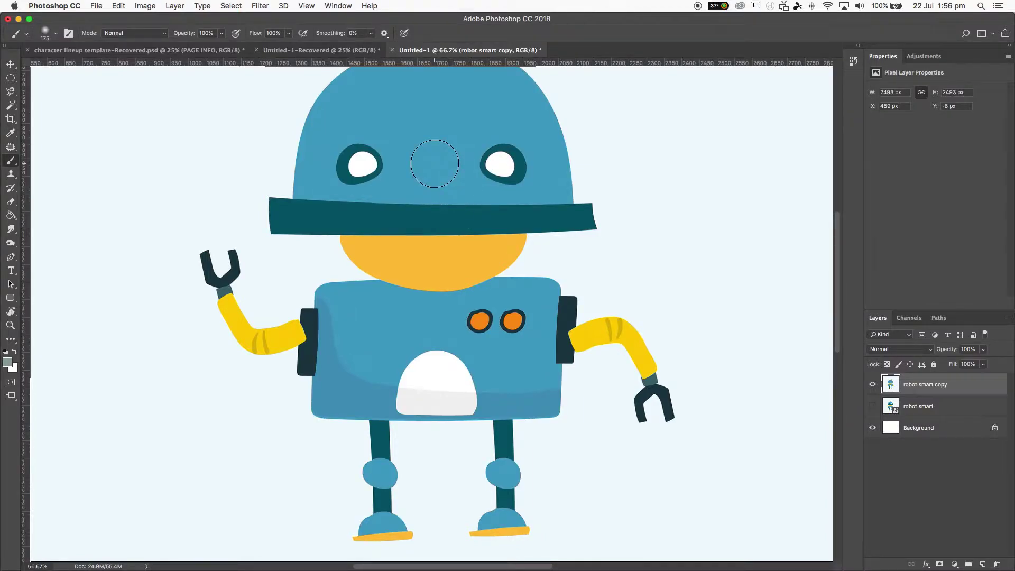
key("alt")
key("bracketleft")
key("bracketleft")
key("bracketleft")
key("bracketleft")
key("bracketleft")
key("bracketleft")
left_click_drag(441, 202, 435, 313)
key("super+z")
left_click_drag(444, 199, 434, 279)
left_click_drag(424, 182, 437, 288)
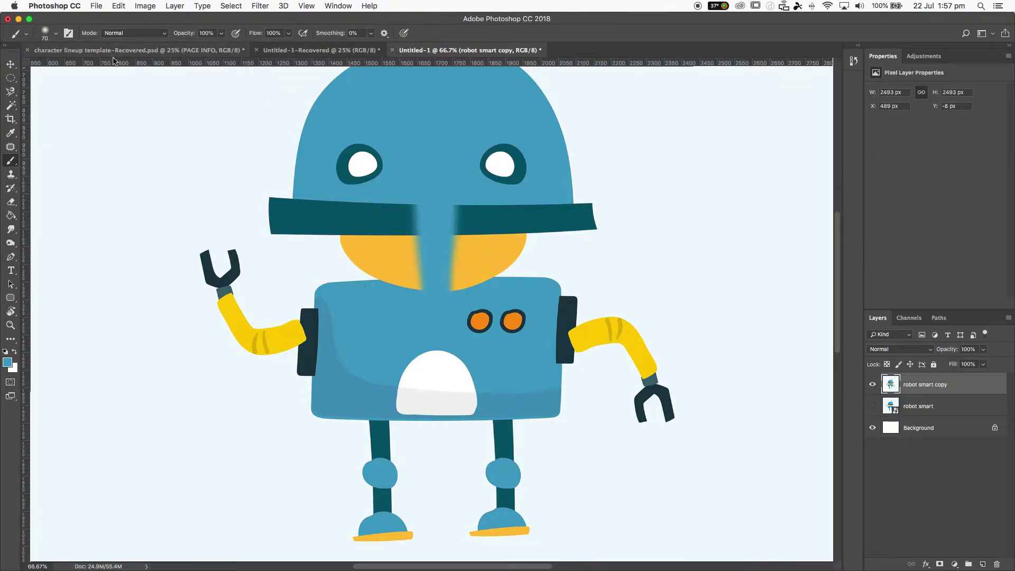
- Select the connected blue head, strip and body with the Magic Wand in Contiguous mode, and remove that selection and the painted strip
key("w")
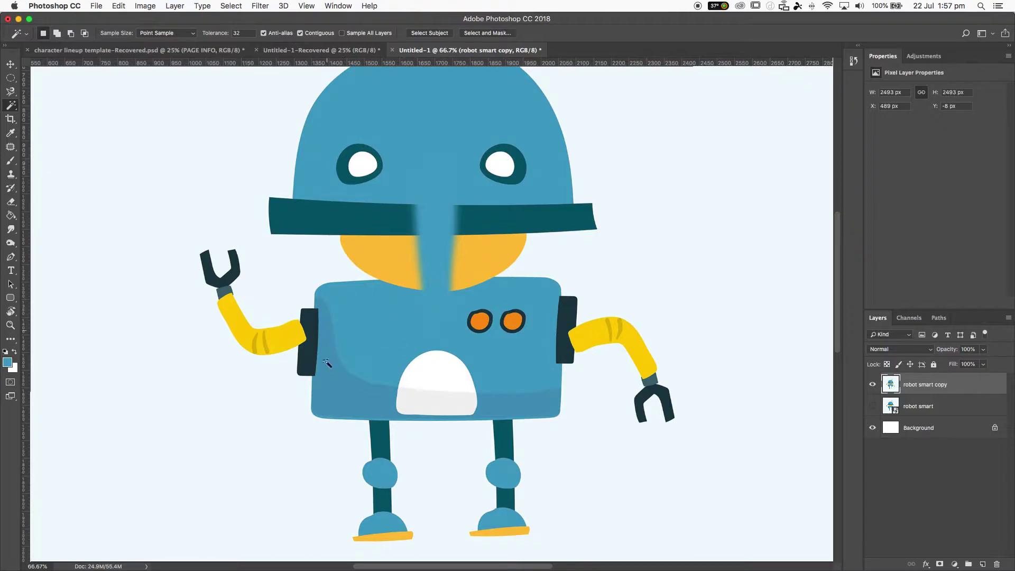
left_click(372, 316)
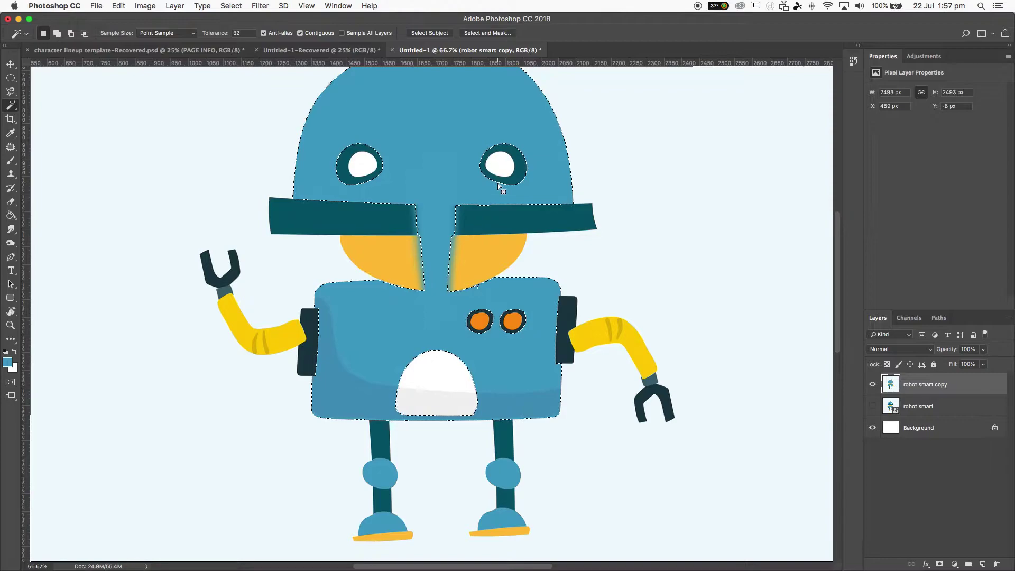
key("super+d")
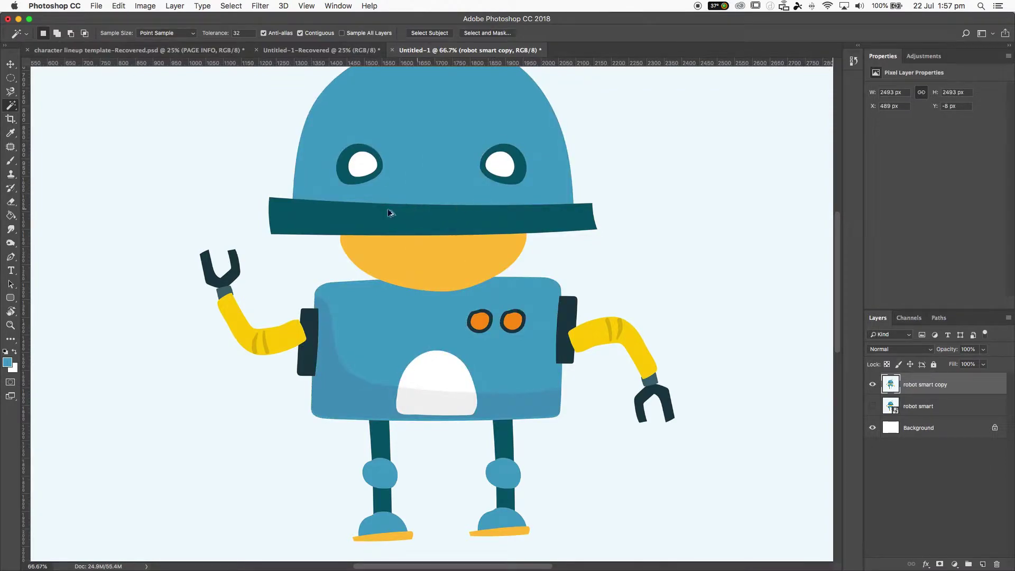
left_click(301, 33)
- Duplicate the robot smart copy layer, and scale the duplicate to about 1311 px wide and place it left of the original robot
left_click_drag(942, 391, 983, 564)
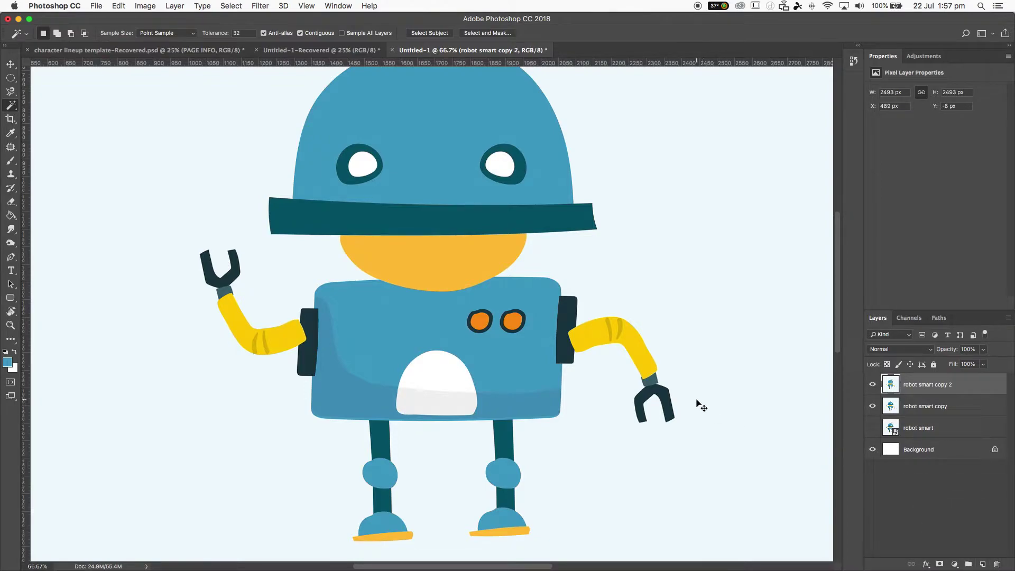
key("super+t")
key("super+minus")
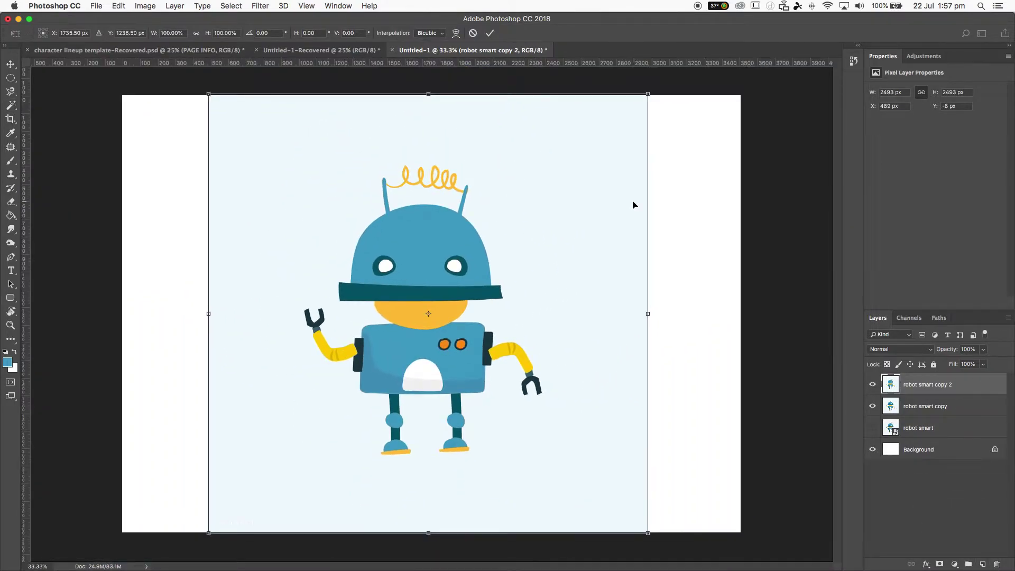
left_click_drag(649, 95, 441, 295)
left_click_drag(365, 346, 273, 241)
key("Return")
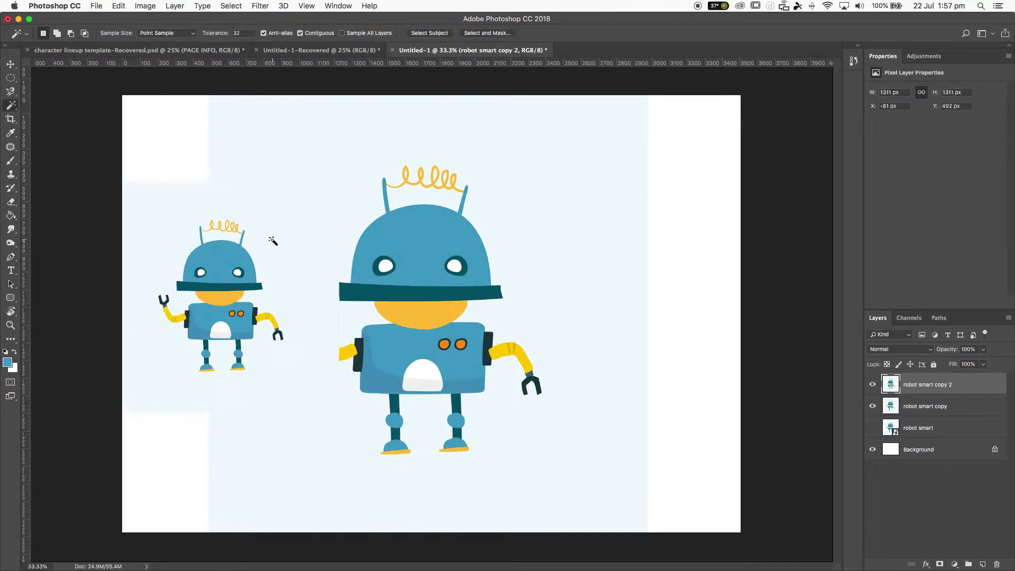
- On the robot smart copy layer, select all matching blue areas with the Magic Wand and Contiguous turned off
left_click(927, 409)
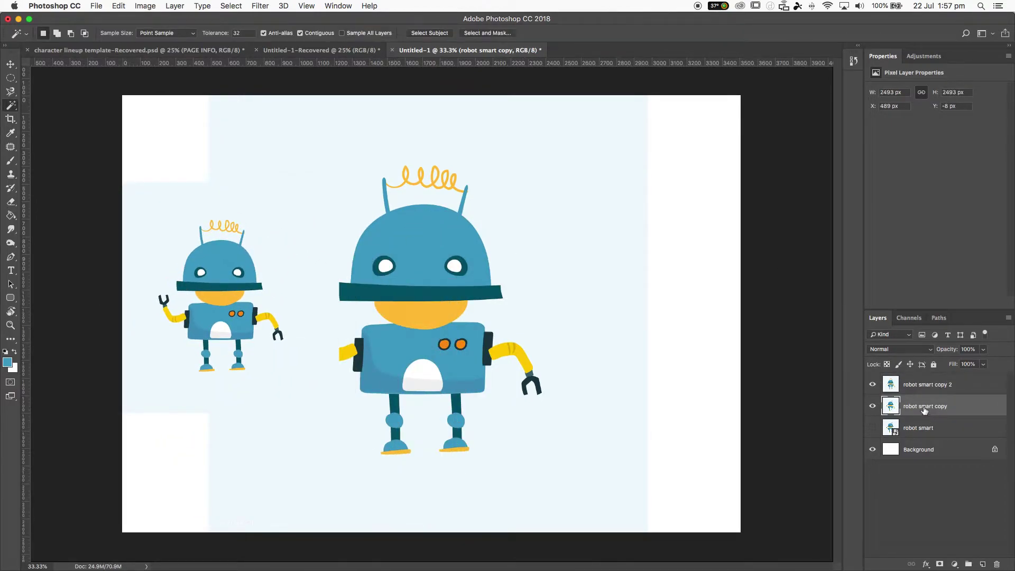
left_click(873, 407)
left_click(873, 406)
left_click(415, 218)
left_click(300, 33)
left_click(419, 233)
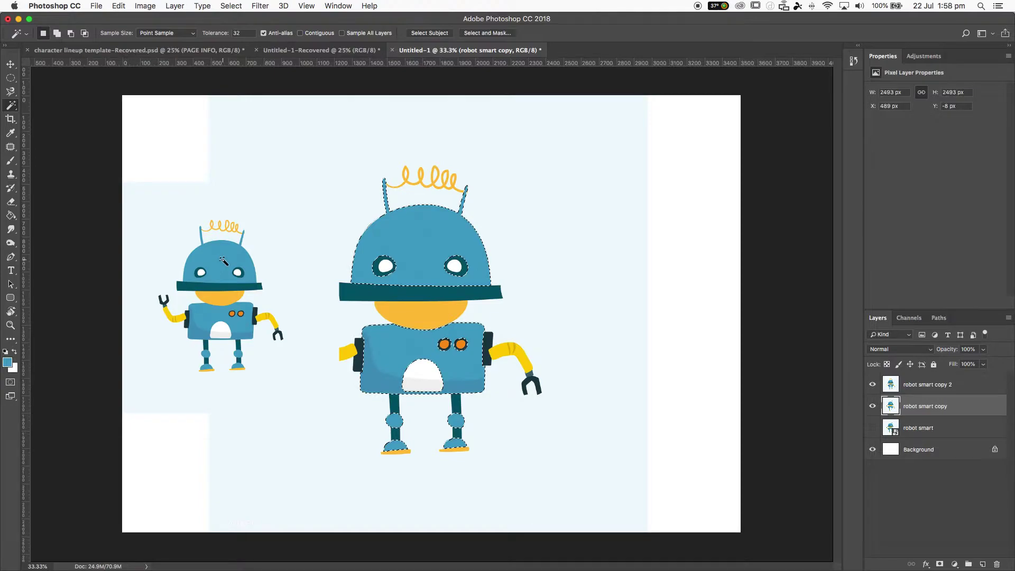
- Turn on Sample All Layers, select the matching blue areas across both robots with the Magic Wand, and deselect
left_click(343, 33)
left_click(417, 233)
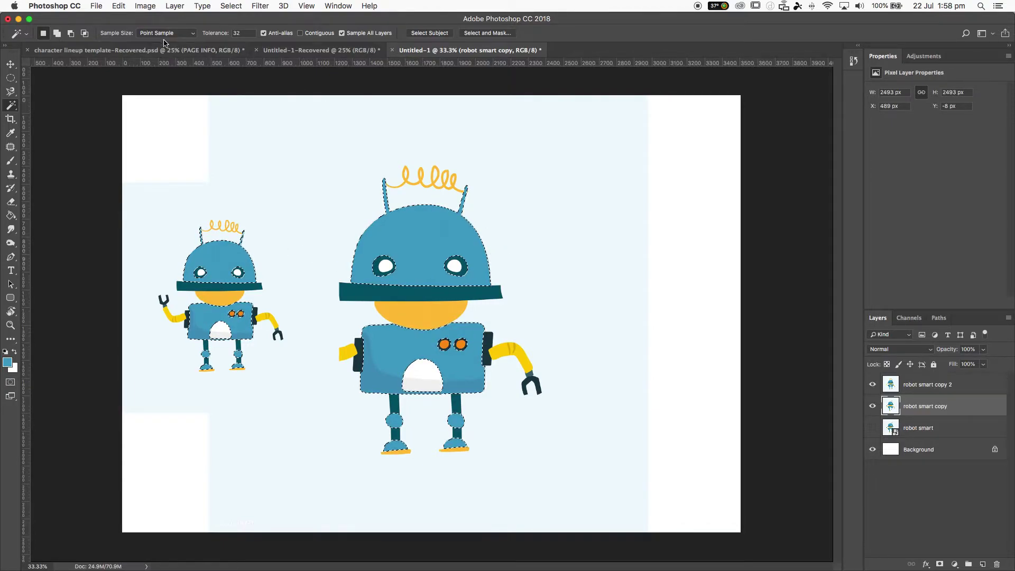
key("super+d")
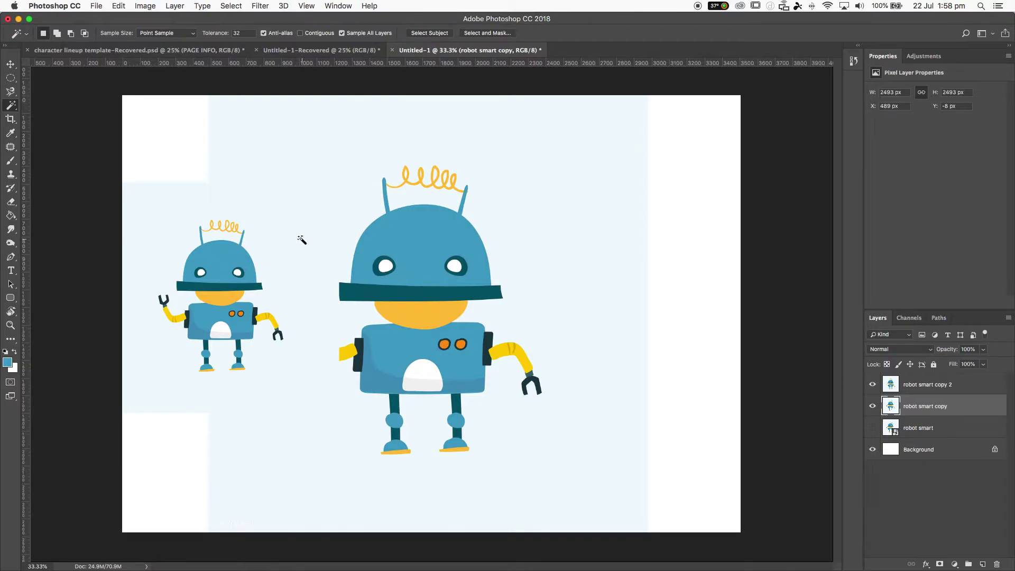
- Delete the robot smart copy 2 layer holding the smaller robot
key("super+equal")
key("super+equal")
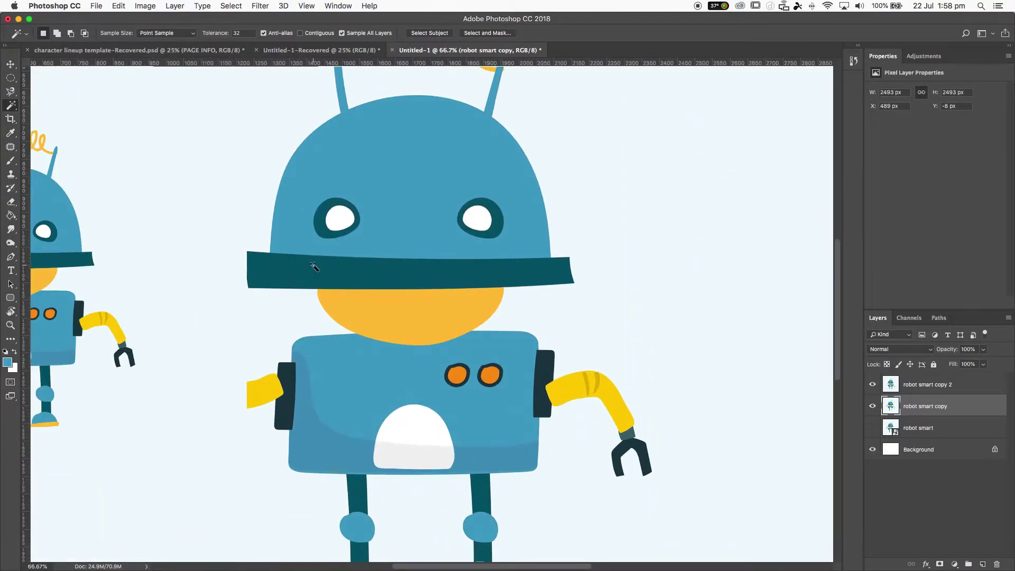
left_click(11, 64)
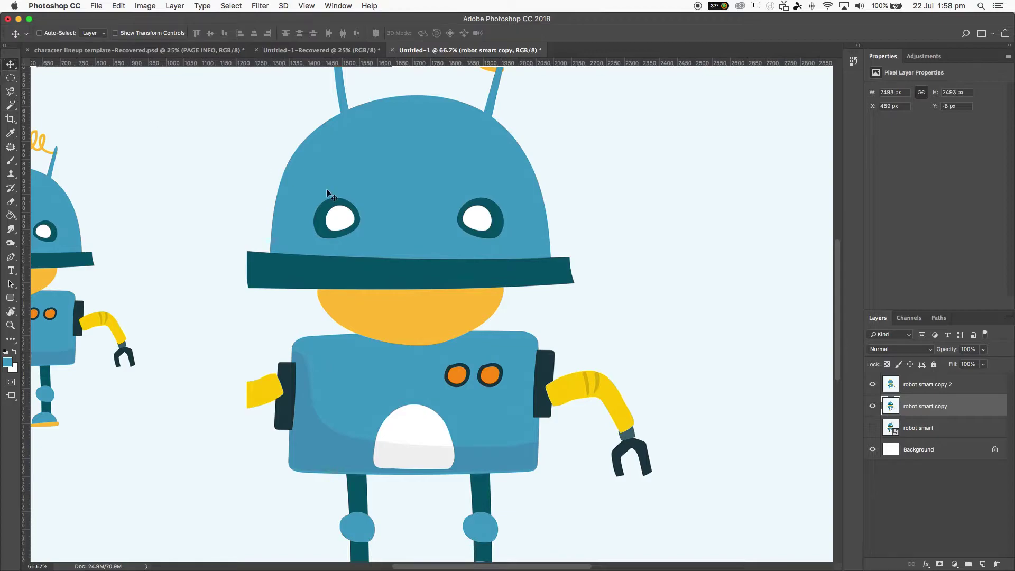
key("super+equal")
key("super+equal")
key("super+minus")
key("super+minus")
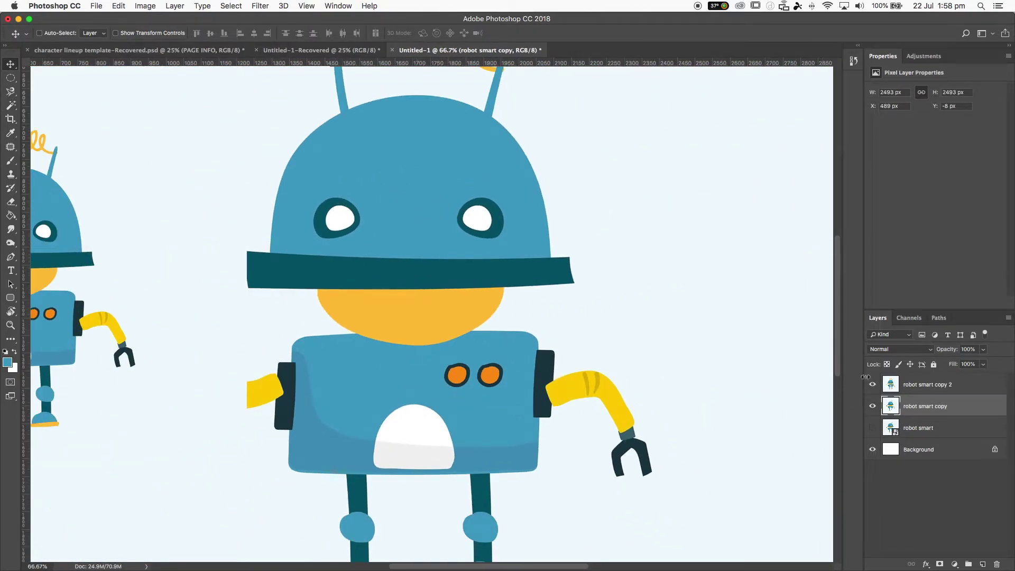
left_click(917, 392)
key("Delete")
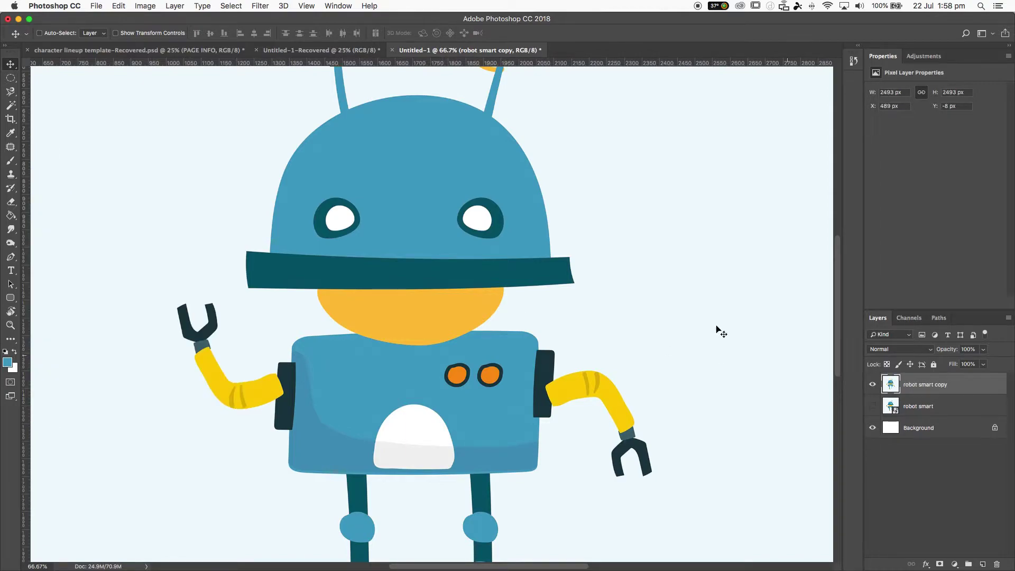
- Examine at up to 6400% the individual edge pixels where the blue head meets the pale background and teal brim
key("super+equal")
key("super+equal")
key("super+equal")
key("super+equal")
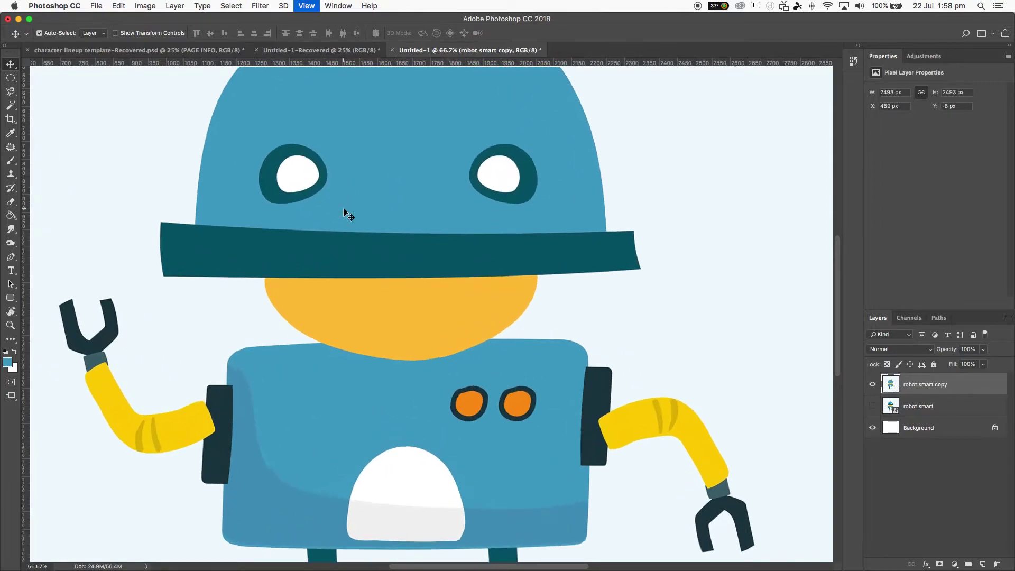
left_click_drag(344, 209, 574, 304)
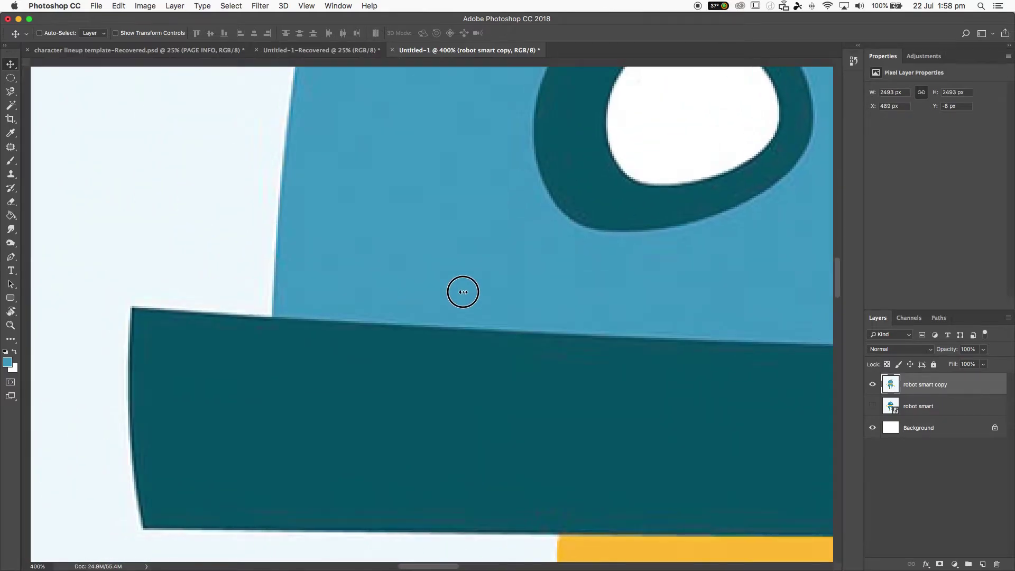
key("super+equal")
key("super+equal")
key("super+equal")
key("super+equal")
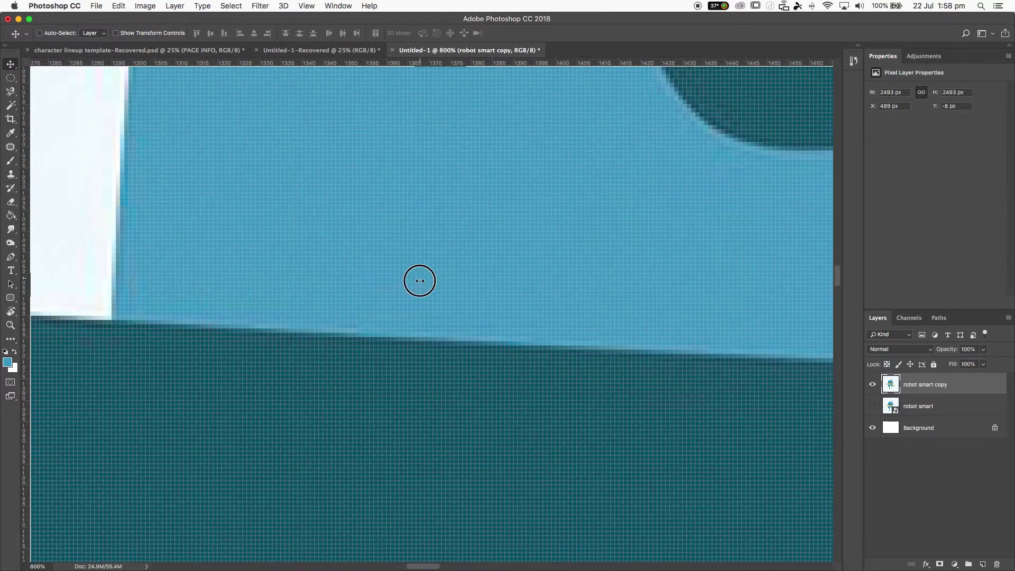
key("super+equal")
key("super+equal")
key("super+equal")
key("super+equal")
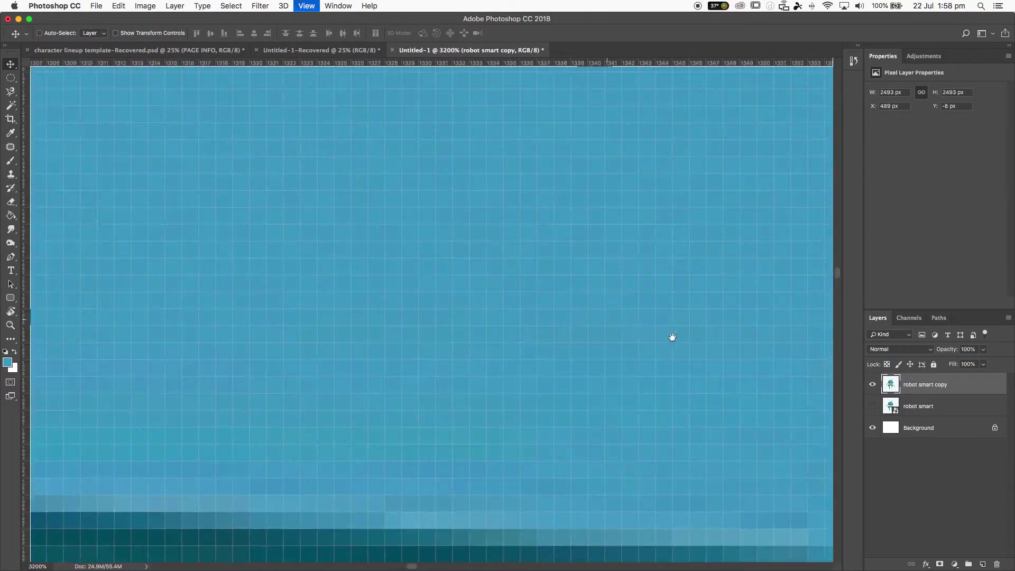
left_click_drag(518, 318, 573, 394)
key("super+r")
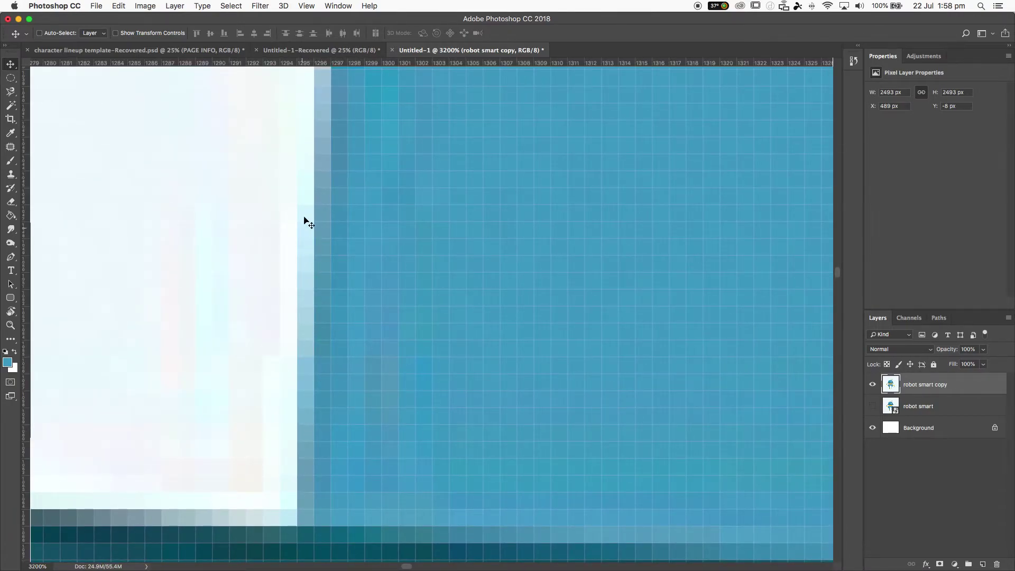
scroll(305, 218, "up", 3)
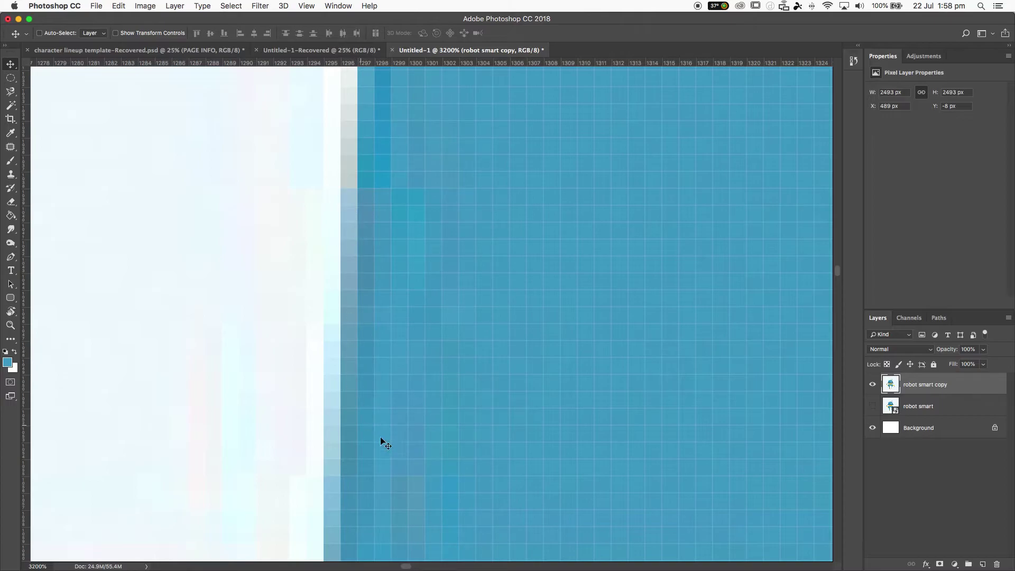
key("super+minus")
key("super+plus")
key("super+plus")
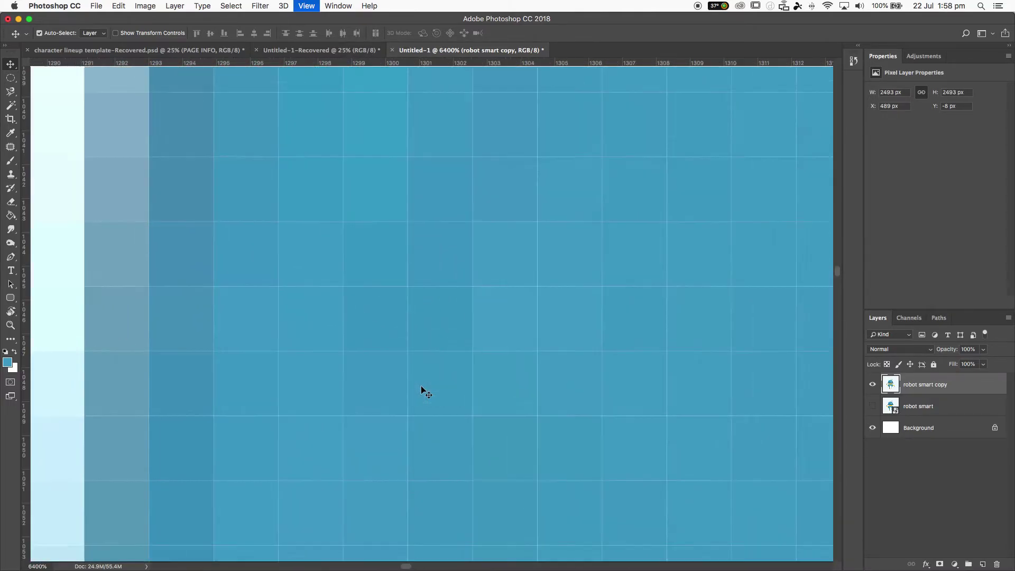
- Compare how the same head edge looks at lower magnifications, ending at 200%
key("super+minus")
key("super+minus")
key("super+minus")
key("super+minus")
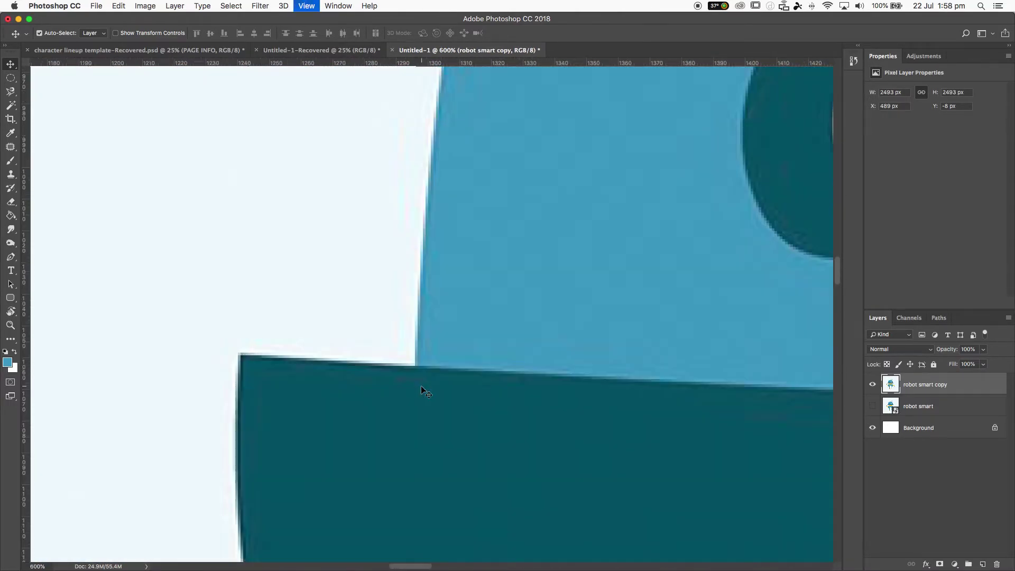
key("super+minus")
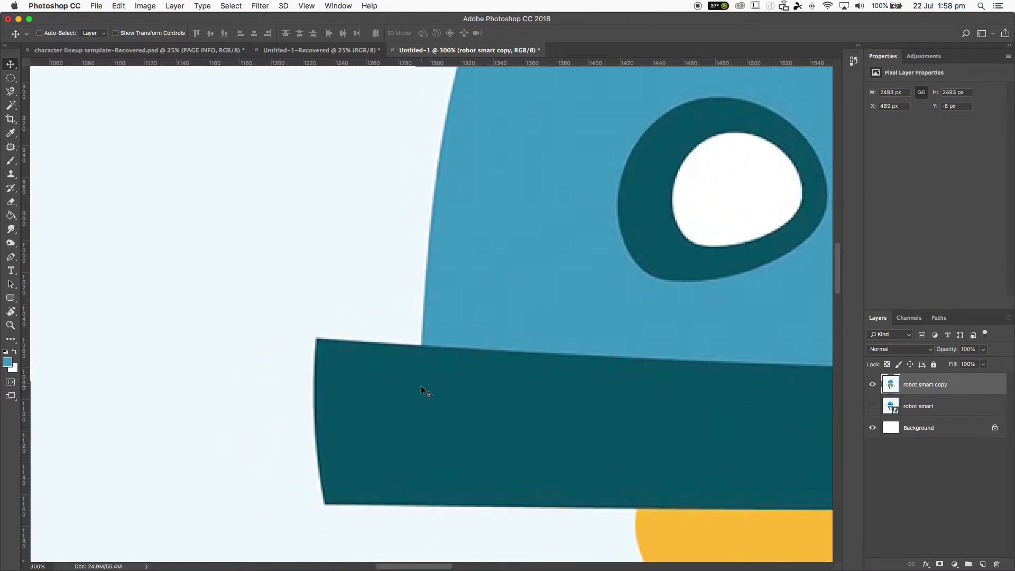
key("super+minus")
key("super+minus")
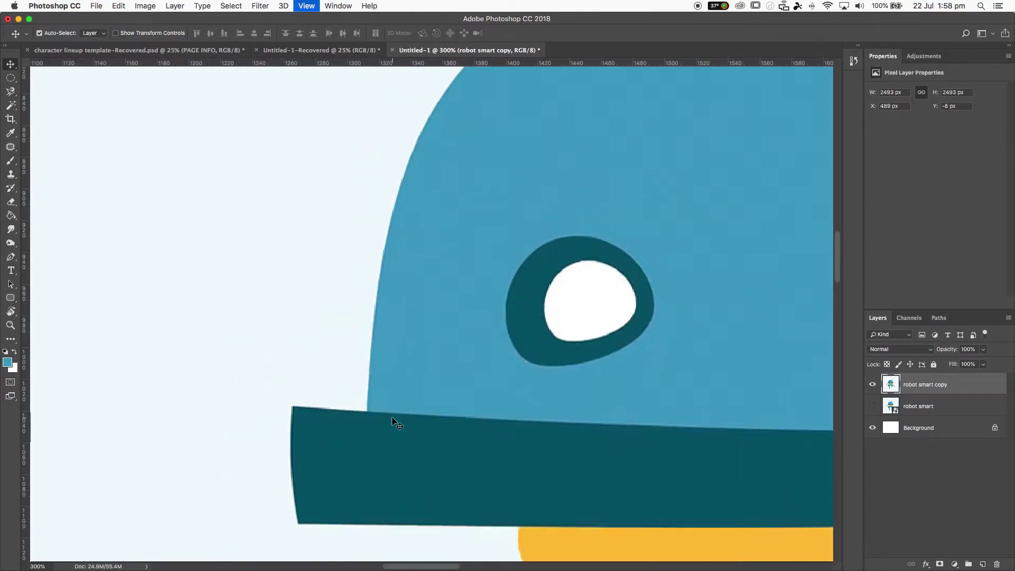
key("super+minus")
key("super+plus")
key("super+plus")
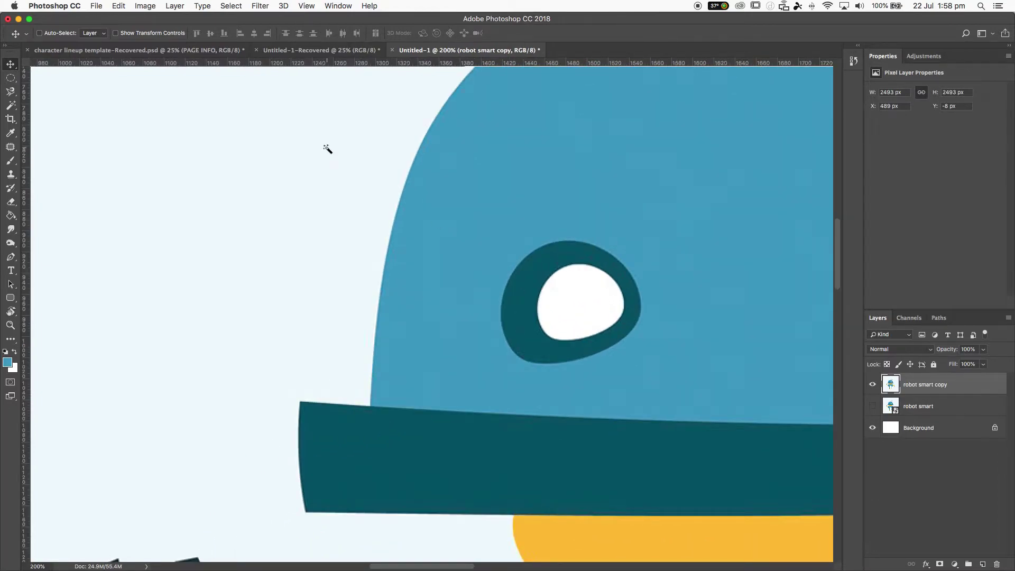
- Select the robot's blue areas with the Magic Wand and Anti-alias on, and copy the selection to a new layer
key("w")
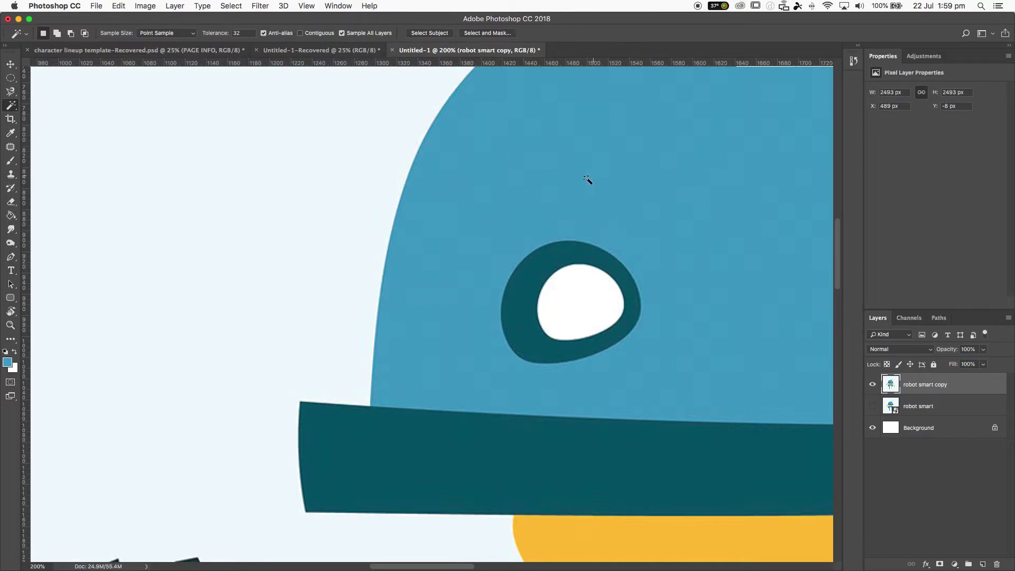
left_click(555, 172)
mouse_move(515, 247)
left_mouse_down()
mouse_move(590, 243)
mouse_move(630, 265)
mouse_move(467, 225)
mouse_move(400, 282)
mouse_move(462, 302)
mouse_move(558, 280)
mouse_move(516, 251)
left_mouse_up()
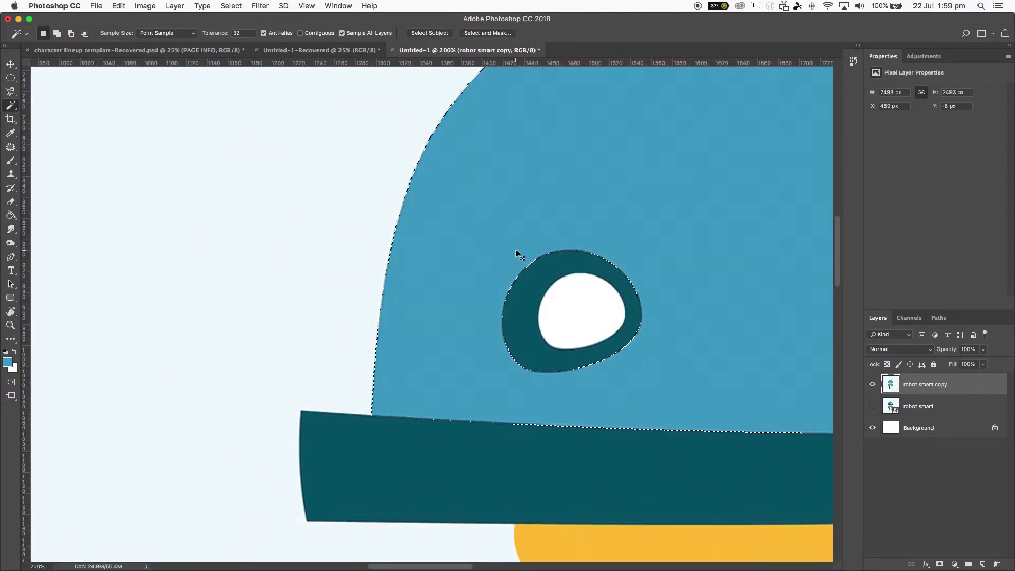
key("super+j")
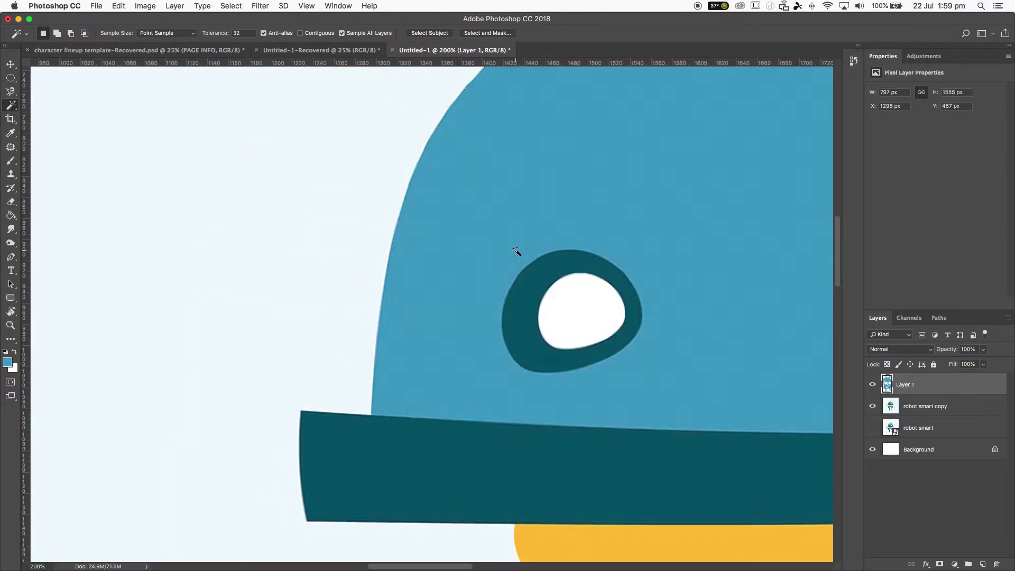
- View the copied blue shapes on their own, and switch the display back to only the robot smart copy layer above the background
left_click(872, 406)
key("v")
left_click_drag(664, 356, 403, 336)
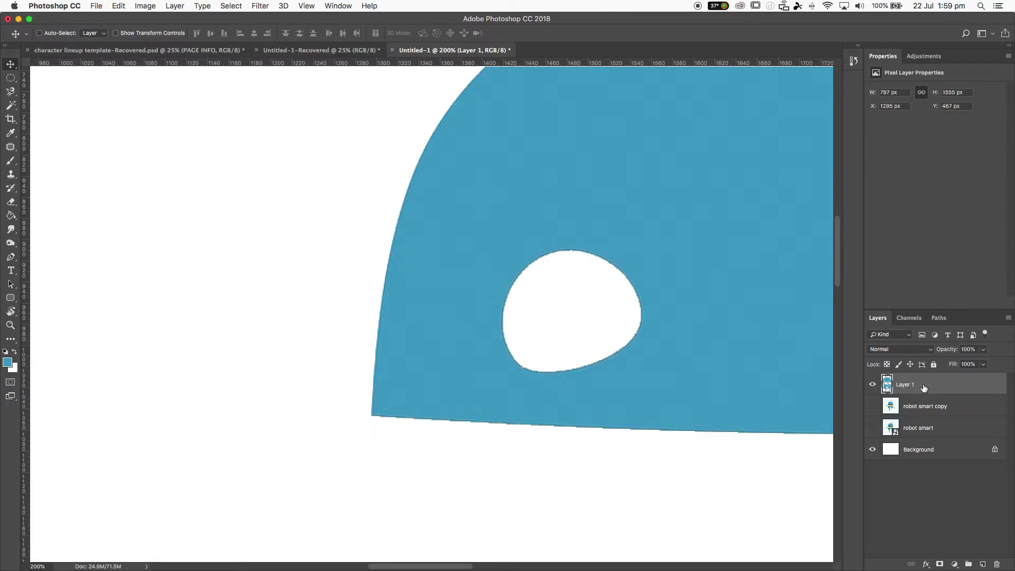
left_click(891, 409)
left_click(873, 385)
left_click(873, 407)
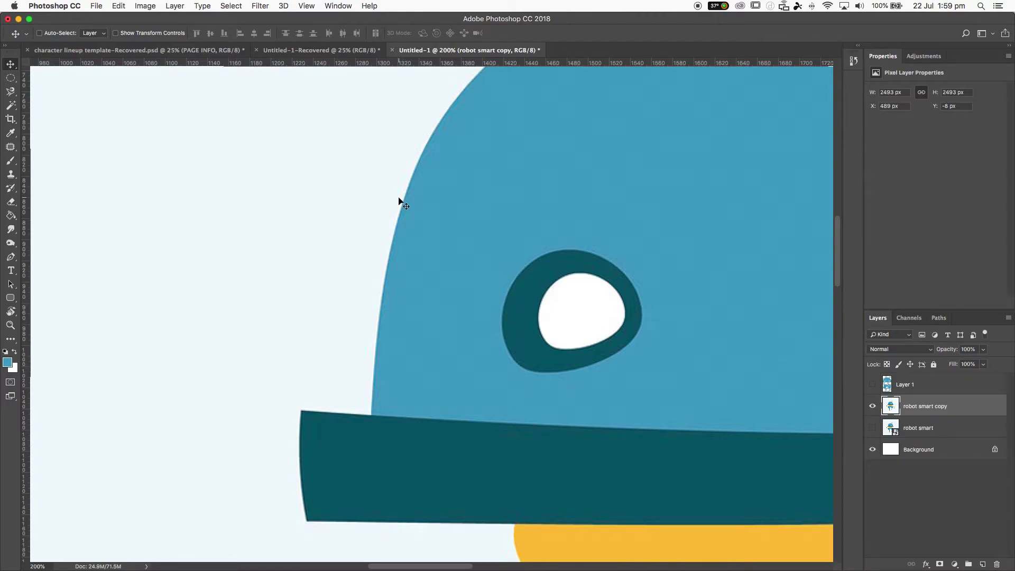
- Turn Anti-alias off, select the robot's blue areas with the Magic Wand, and copy the selection to a new layer
key("w")
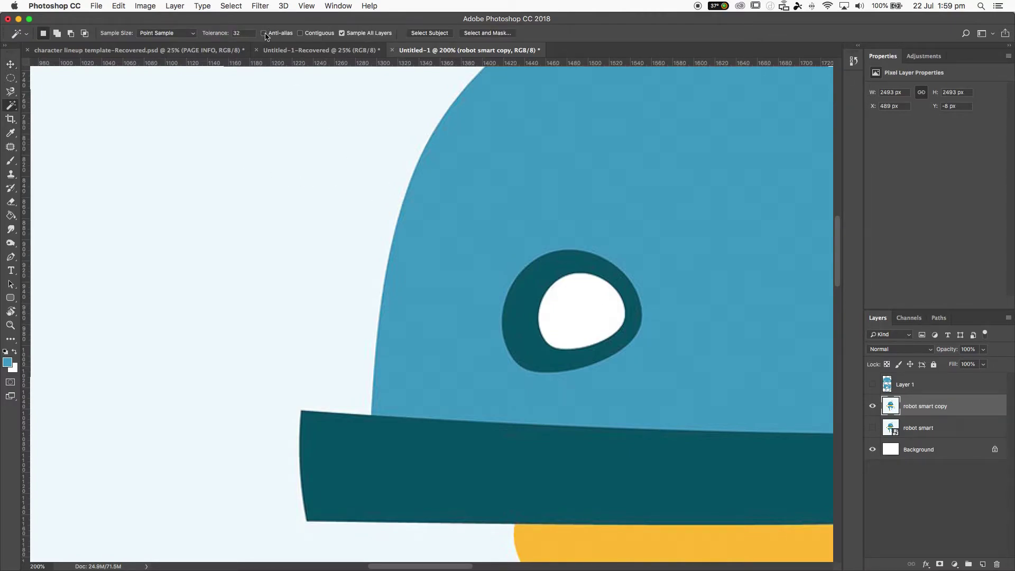
left_click(496, 153)
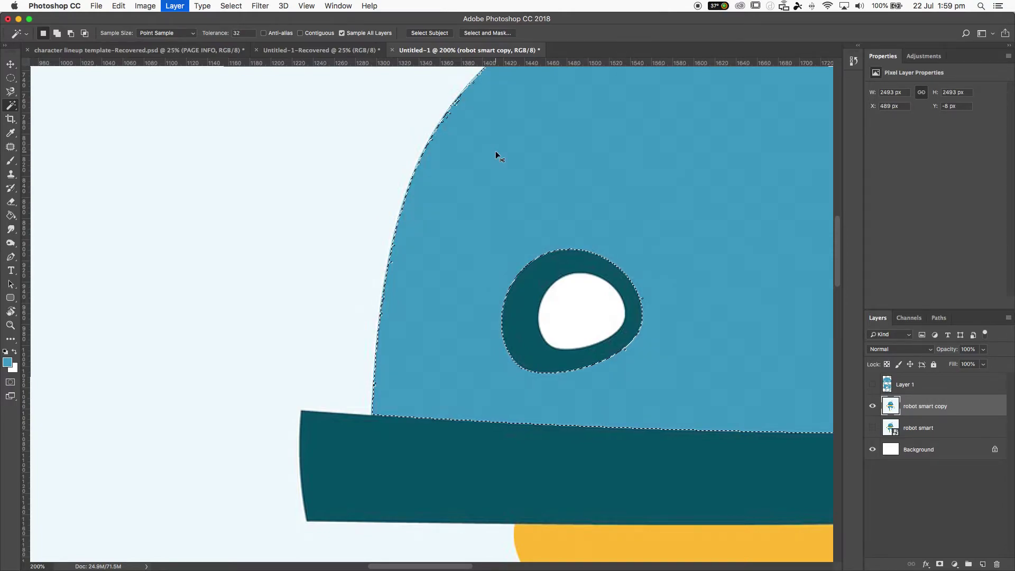
key("ctrl+j")
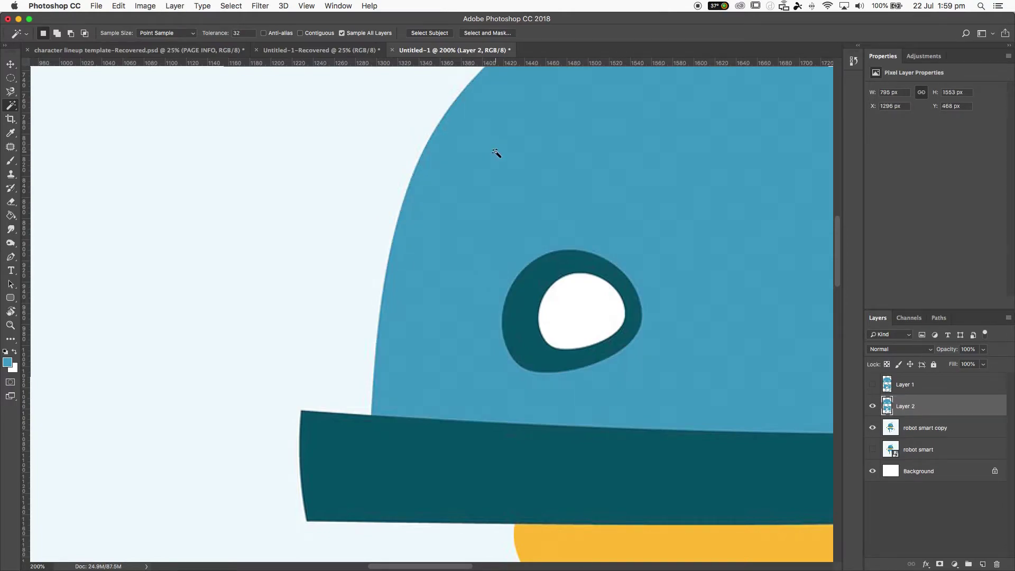
- Hide the robot smart copy layer, show Layer 1 alongside Layer 2, and flip Layer 2 horizontally
left_click(873, 427)
left_click(873, 385)
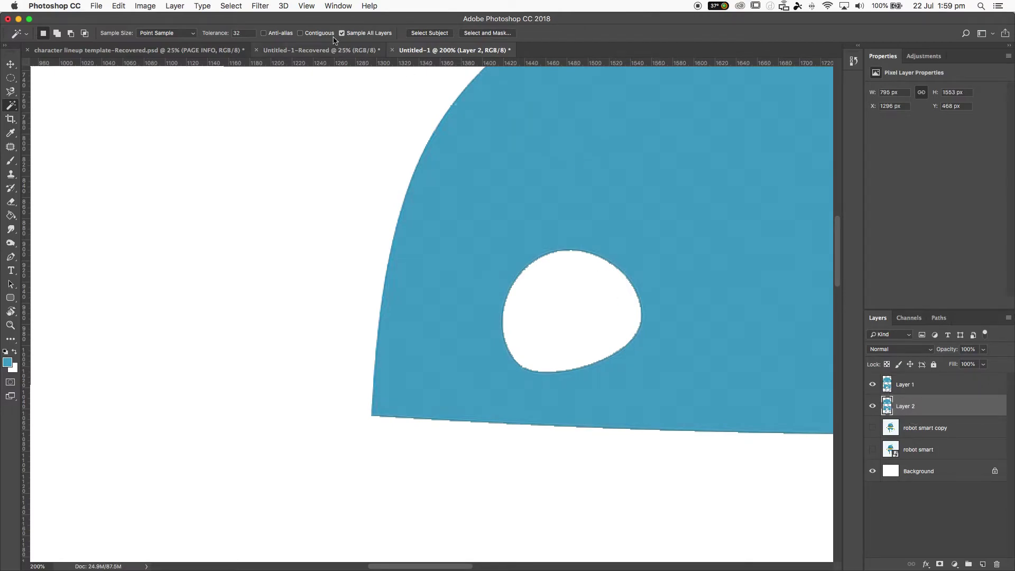
left_click(119, 5)
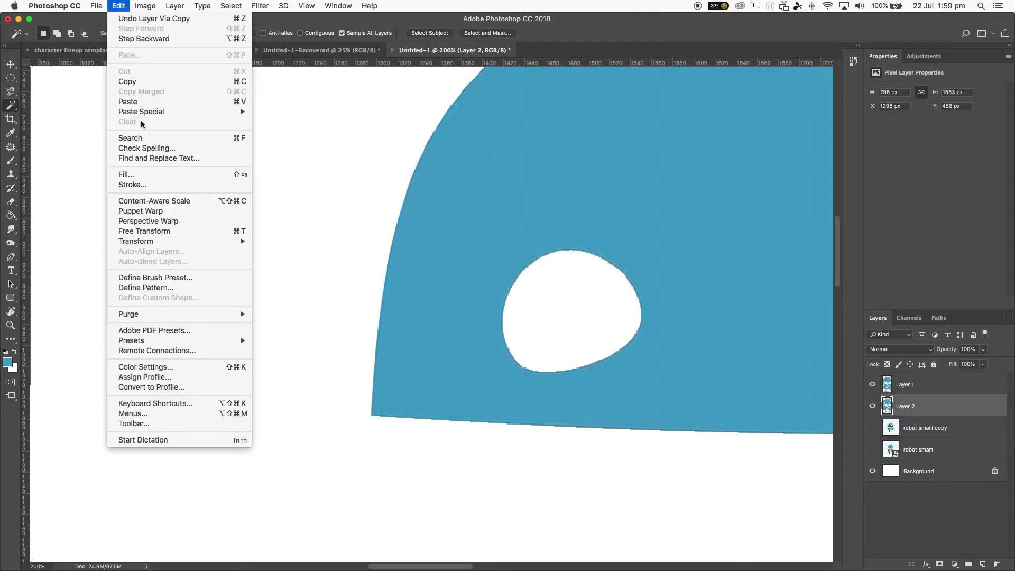
mouse_move(159, 242)
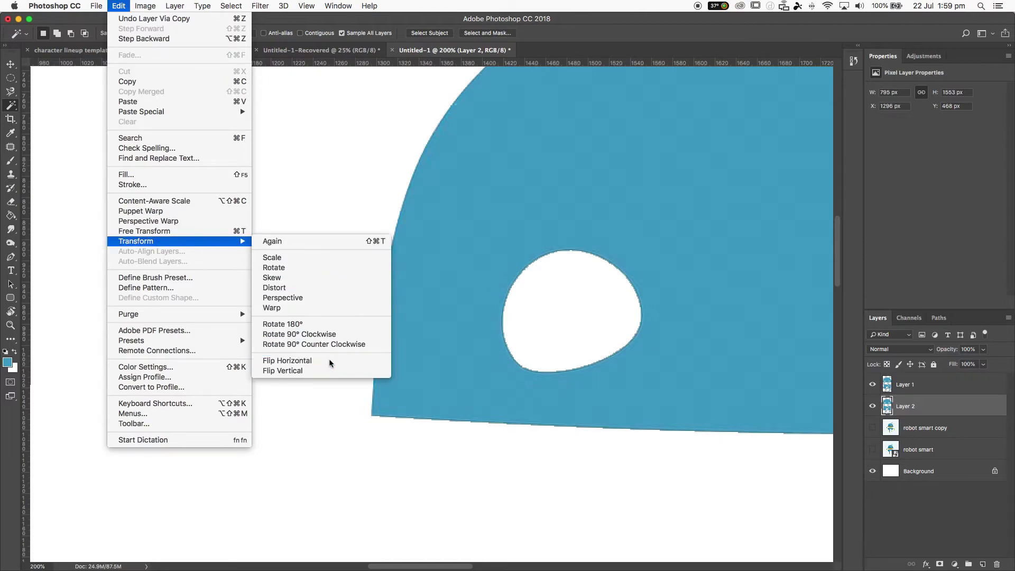
left_click(389, 360)
- Move the flipped Layer 2 to the left of Layer 1, at X 486 px, leaving a narrow gap between the head shapes
key("v")
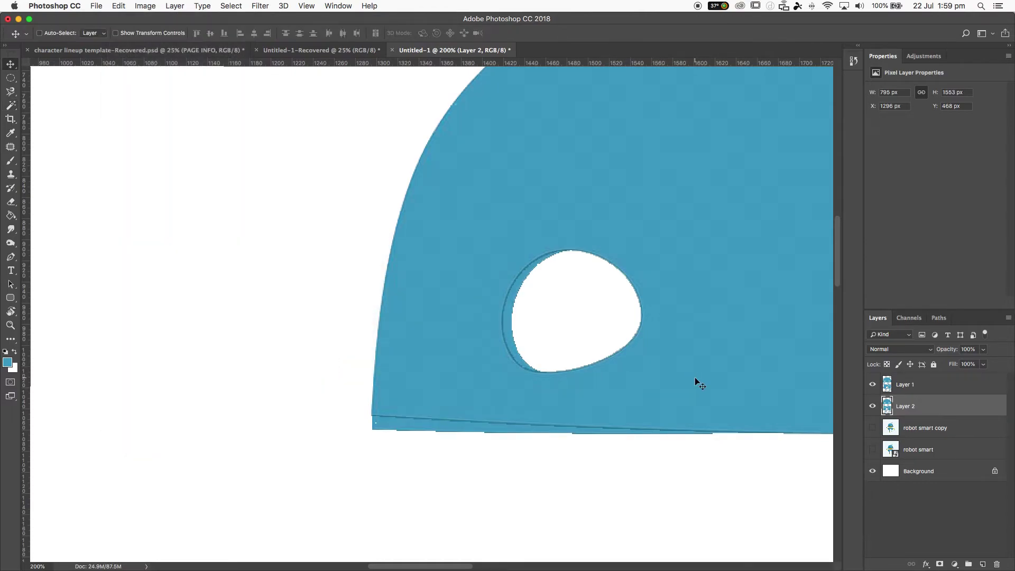
left_click_drag(735, 378, 254, 363)
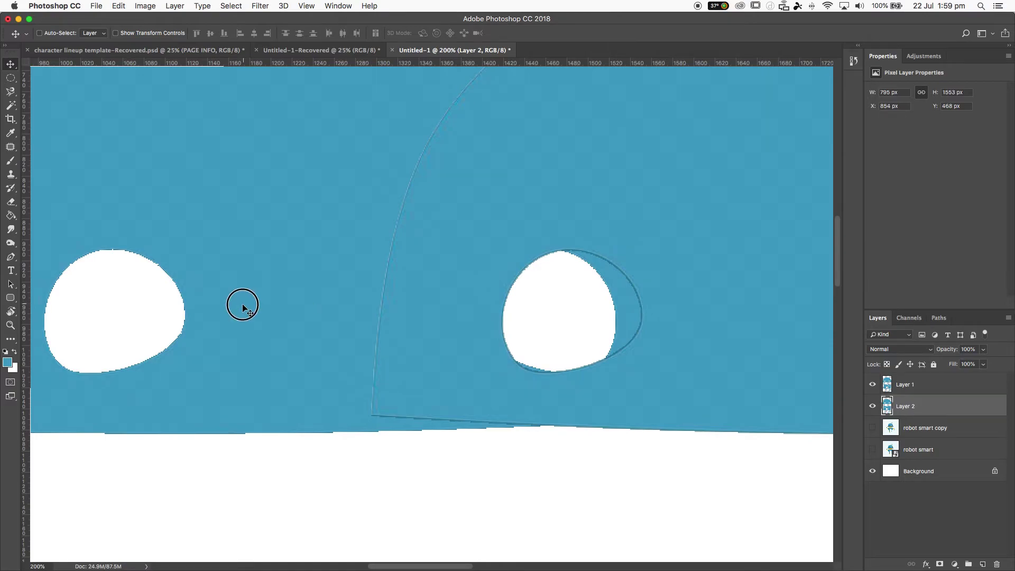
left_click_drag(214, 316, 11, 297)
key("super+z")
left_click_drag(439, 296, 263, 295)
key("super+z")
left_click_drag(322, 302, 307, 301)
left_click_drag(451, 294, 379, 316)
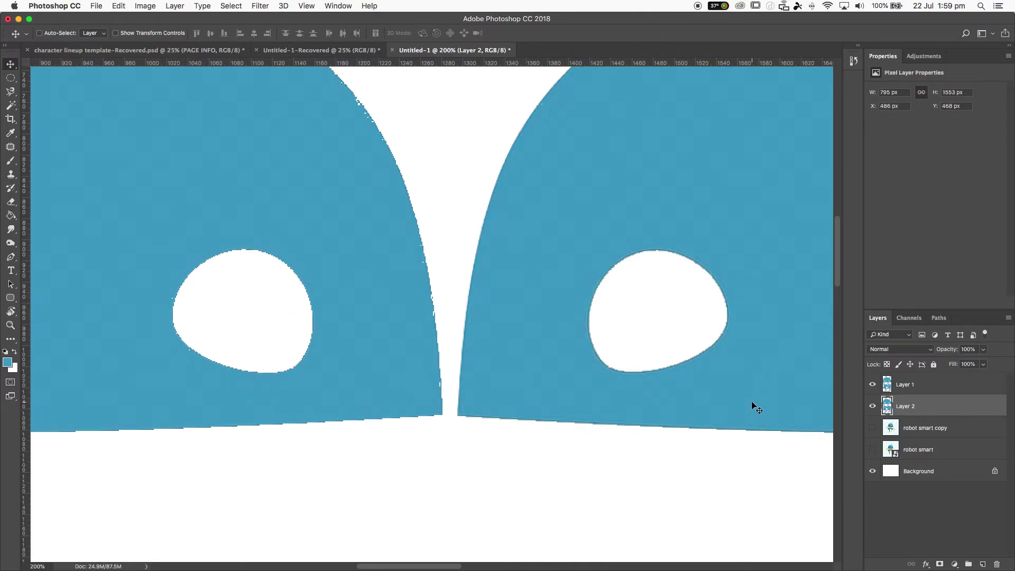
- Compare at up to 1200% the facing edges of the aliased and anti-aliased blue head shapes
key("super+equal")
key("super+equal")
key("super+equal")
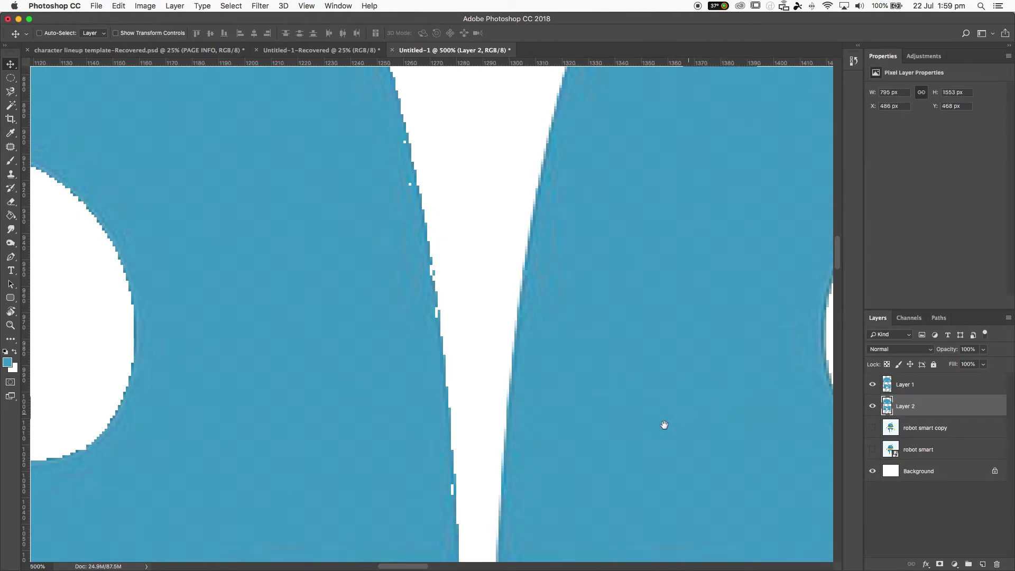
left_click_drag(670, 423, 676, 195)
key("super+equal")
key("super+equal")
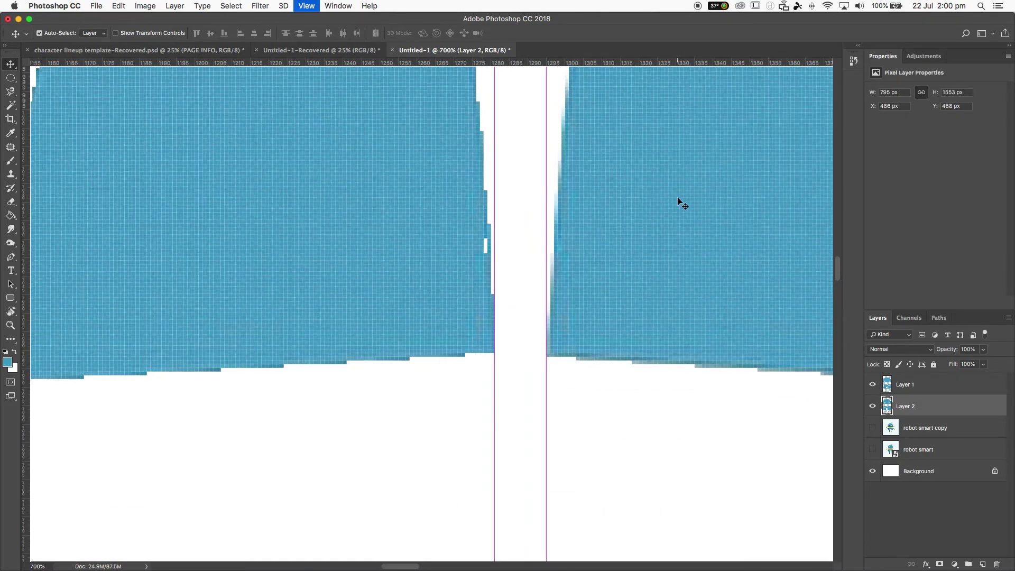
key("super+equal")
key("super+equal")
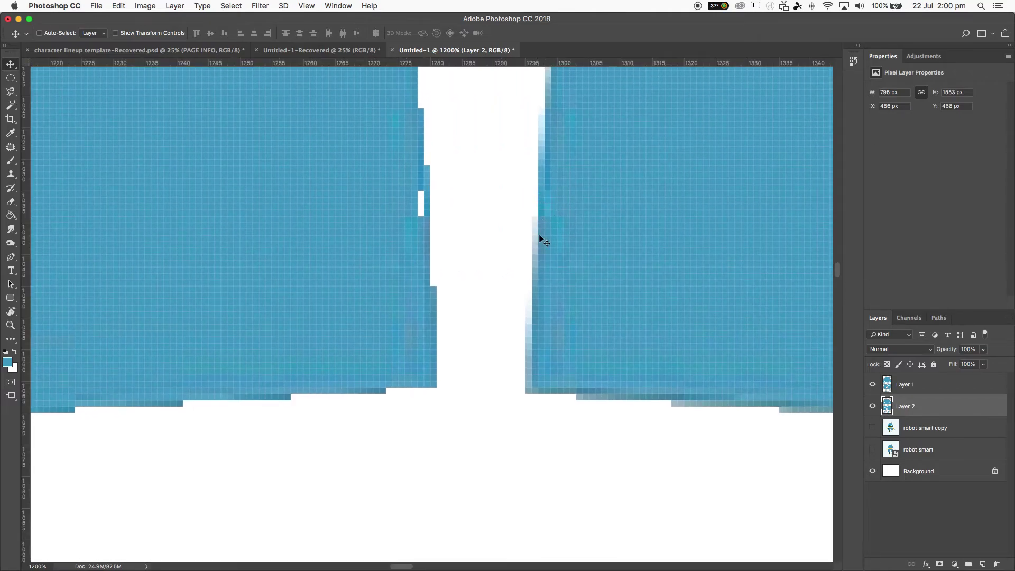
- Toggle Layer 1's visibility off and on to identify its head shape, and make Layer 1 the active layer
left_click(874, 385)
left_click(873, 385)
left_click(934, 381)
scroll(553, 277, "right", 2)
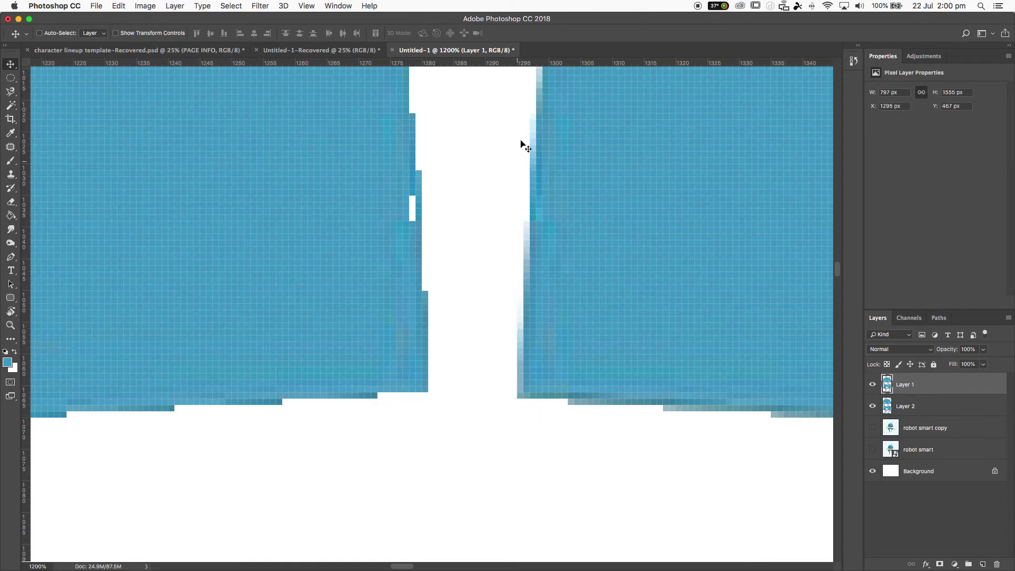
- Make Layer 2 active and compare the facing edges of both blue head shapes at zoom levels from 100% to 1600%
left_click(939, 412)
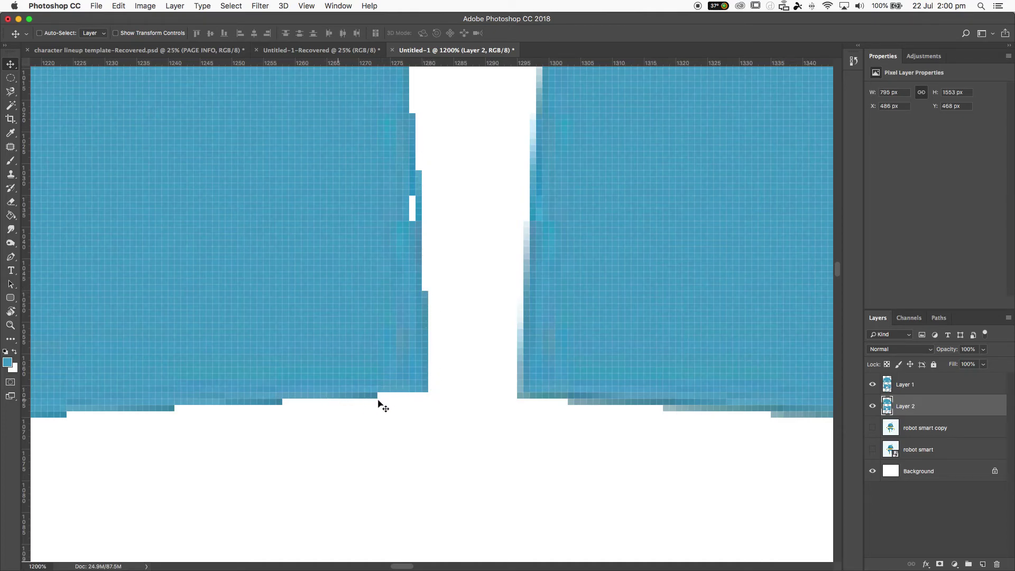
key("super+minus")
key("super+minus")
key("super+minus")
key("super+minus")
key("super+minus")
key("super+minus")
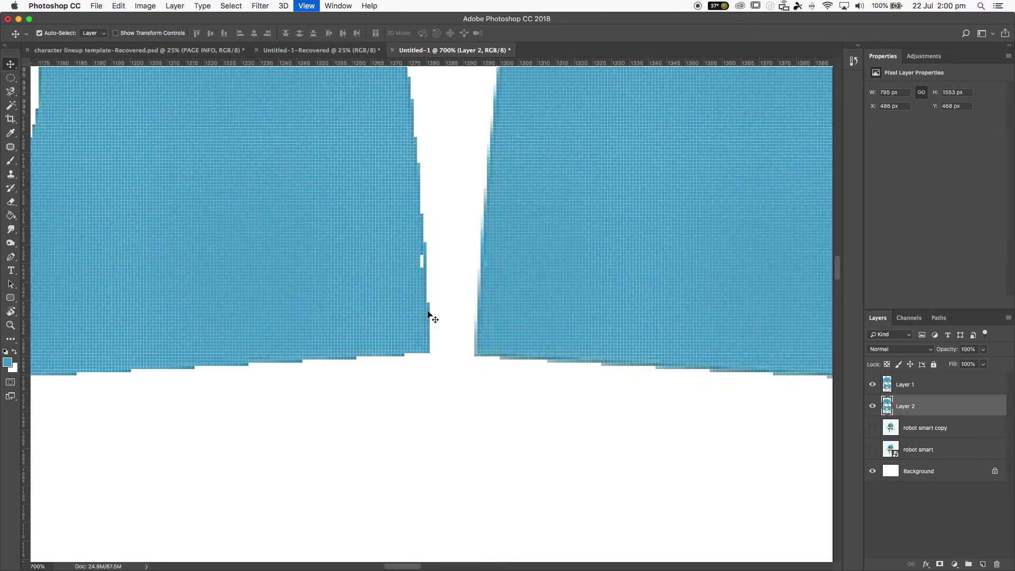
key("super+minus")
key("super+minus")
key("super+plus")
key("super+plus")
key("super+plus")
key("super+plus")
key("super+plus")
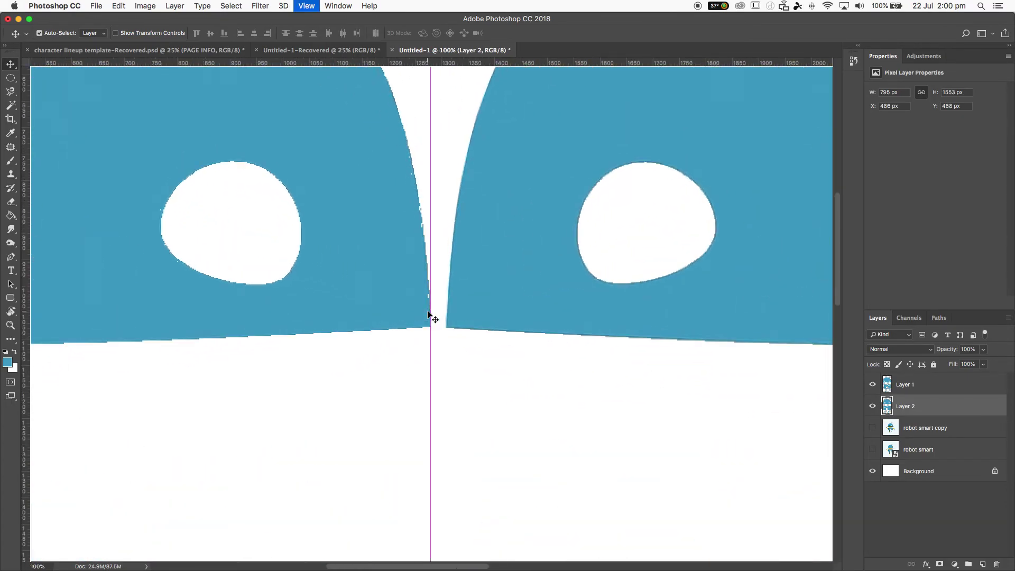
key("super+plus")
key("super+plus")
key("super+plus")
key("super+plus")
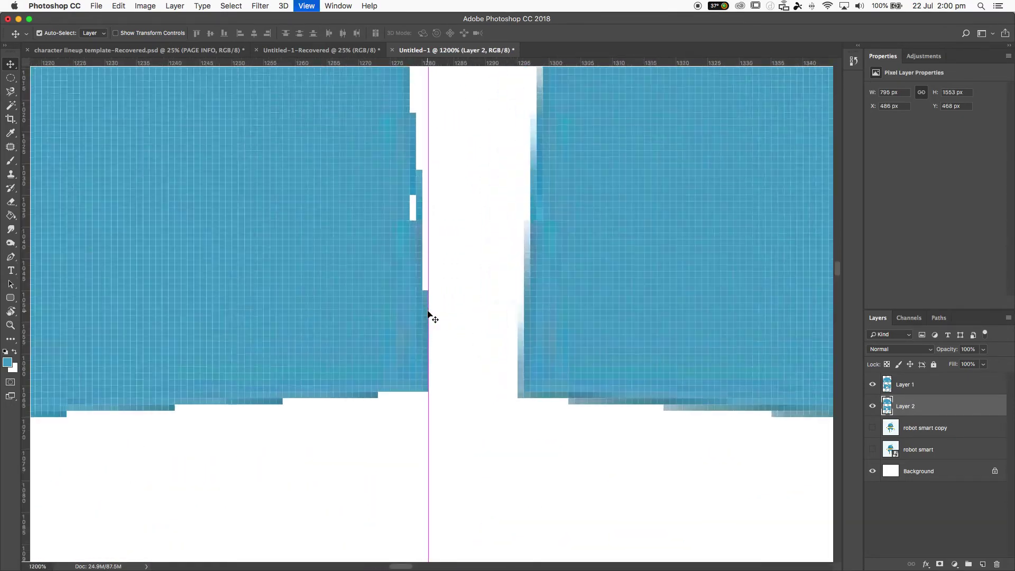
key("super+plus")
key("super+minus")
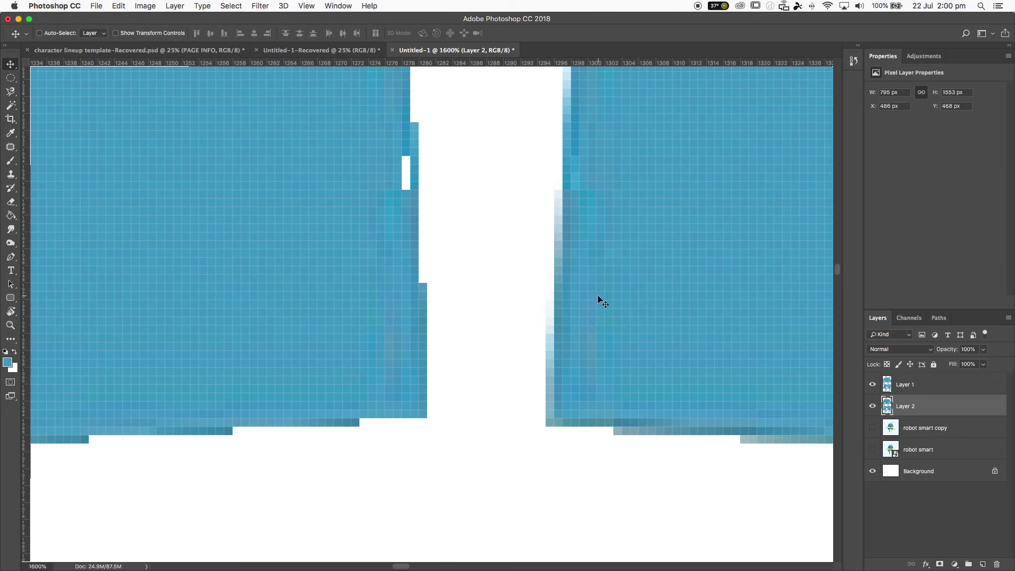
- Delete the blue-shape layers Layer 2 and Layer 1, and show the robot smart copy layer
key("super+minus")
key("super+minus")
key("super+minus")
key("super+minus")
key("super+minus")
key("super+minus")
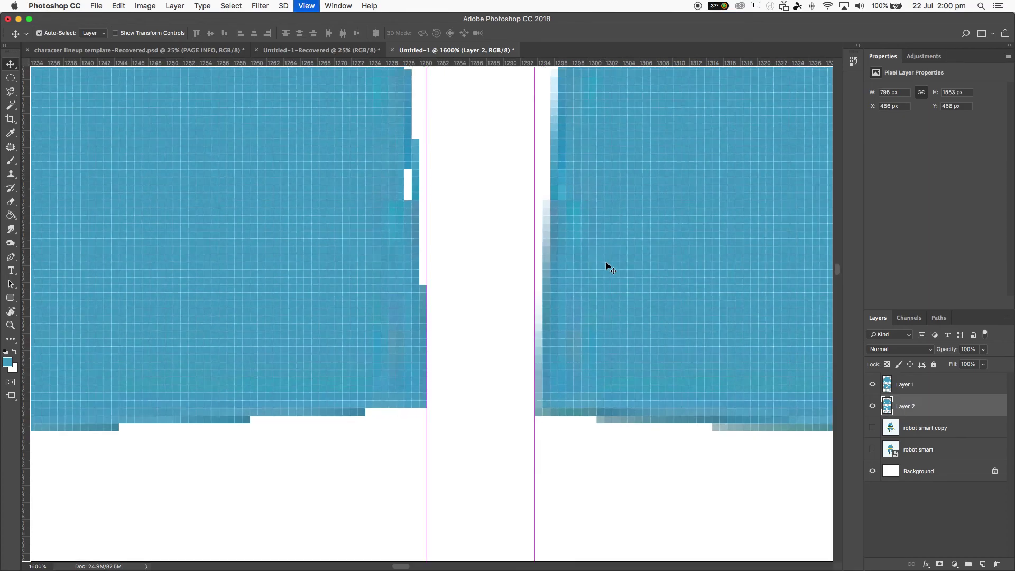
key("super+minus")
key("super+minus")
key("super+minus")
key("super+minus")
key("super+minus")
key("super+minus")
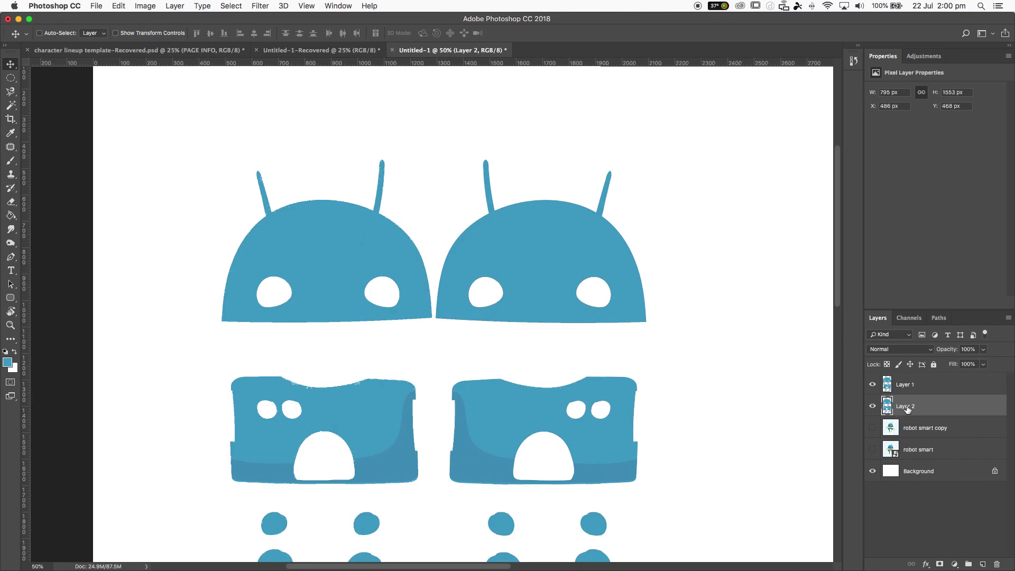
key("Delete")
key("Delete")
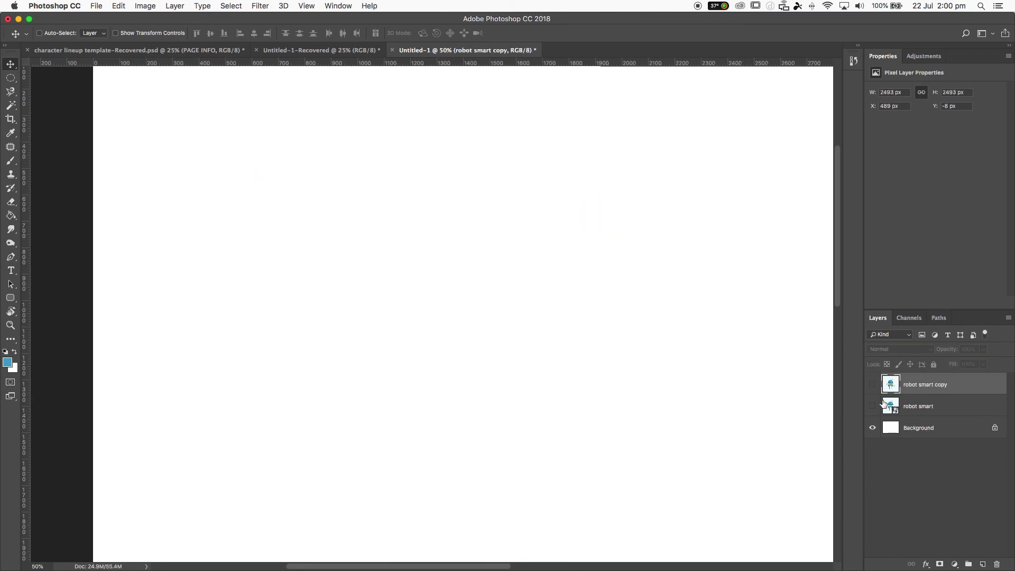
left_click(873, 386)
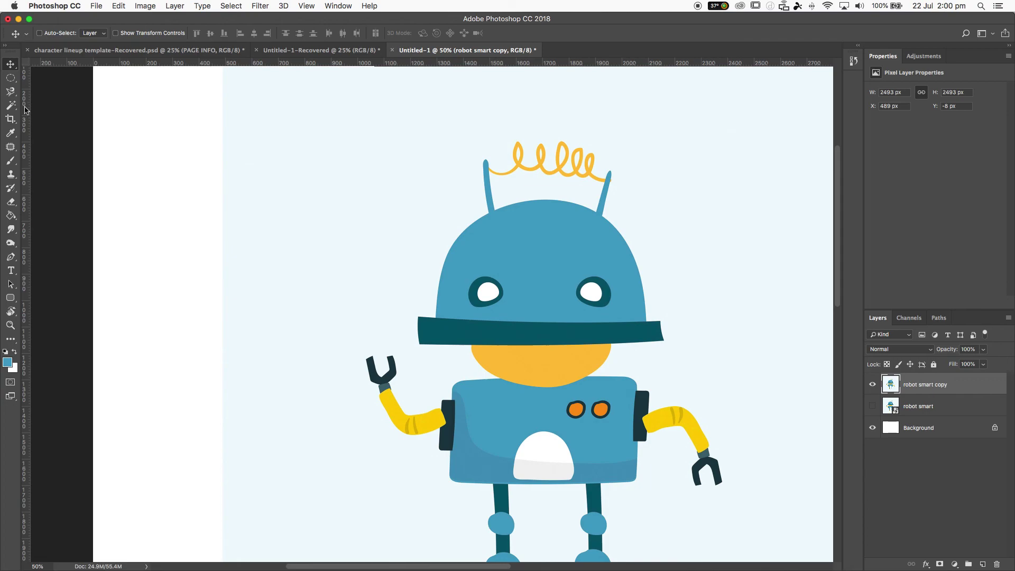